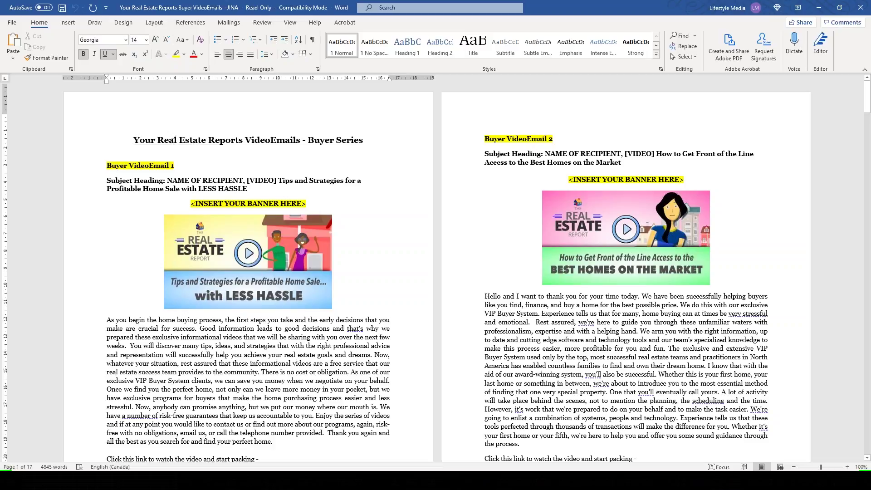
Look through the first emails in the Buyer Series VideoEmails document.
scroll(172, 141, down, 5)
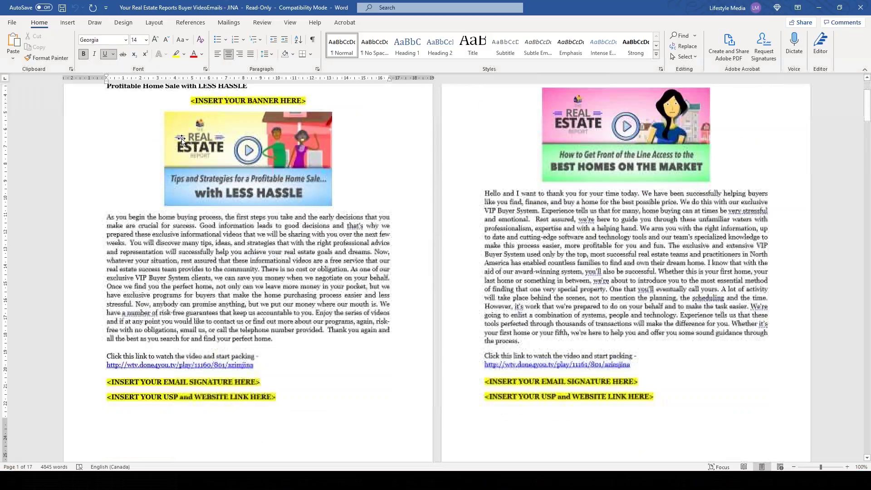
scroll(231, 154, down, 7)
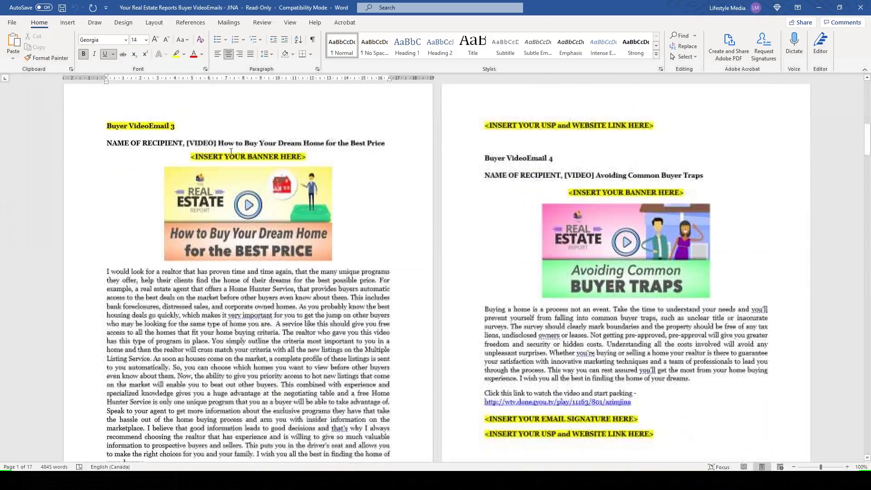
scroll(231, 155, down, 6)
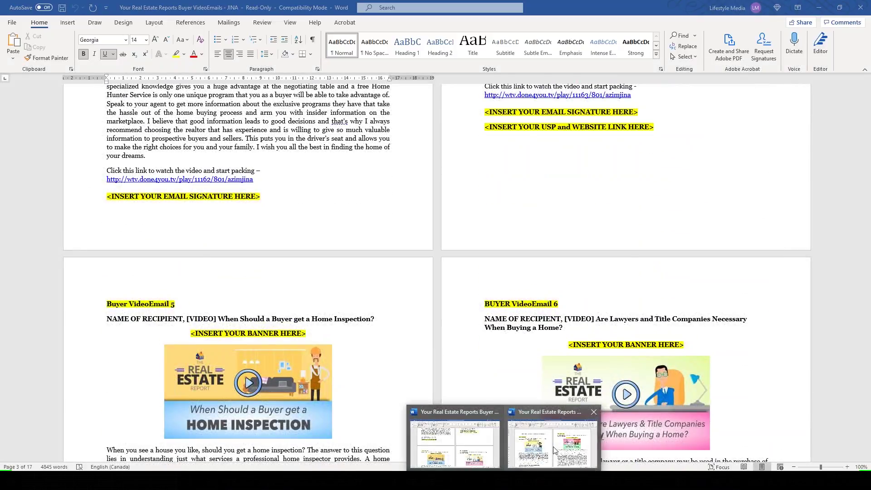
Switch to the Seller Series VideoEmails document, look through its emails and return to its beginning.
click(513, 442)
scroll(344, 194, down, 6)
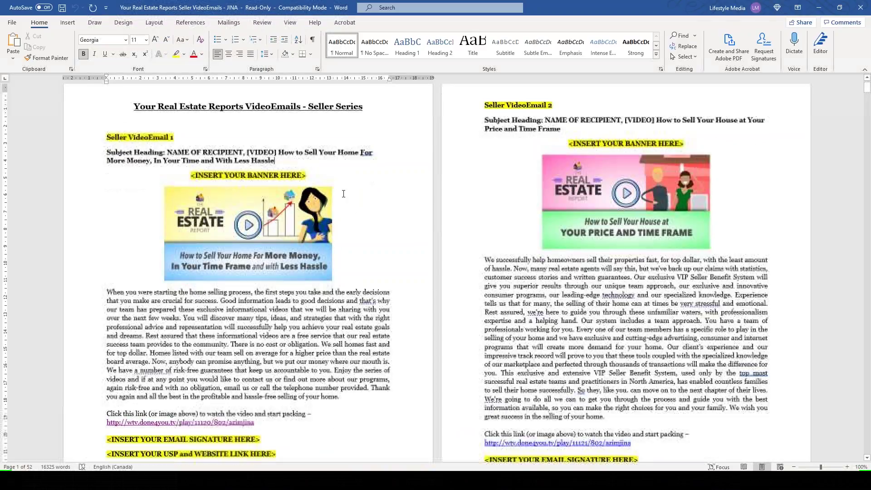
scroll(344, 194, down, 10)
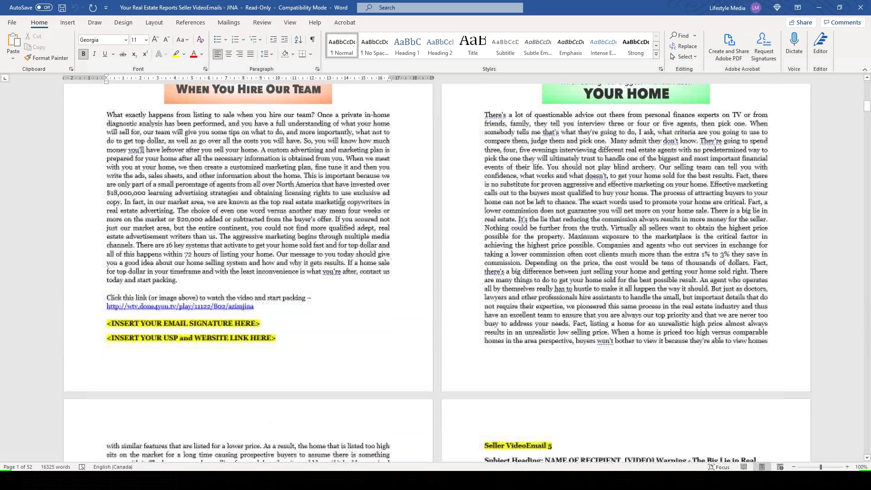
scroll(341, 202, down, 10)
scroll(341, 207, up, 13)
scroll(341, 207, up, 11)
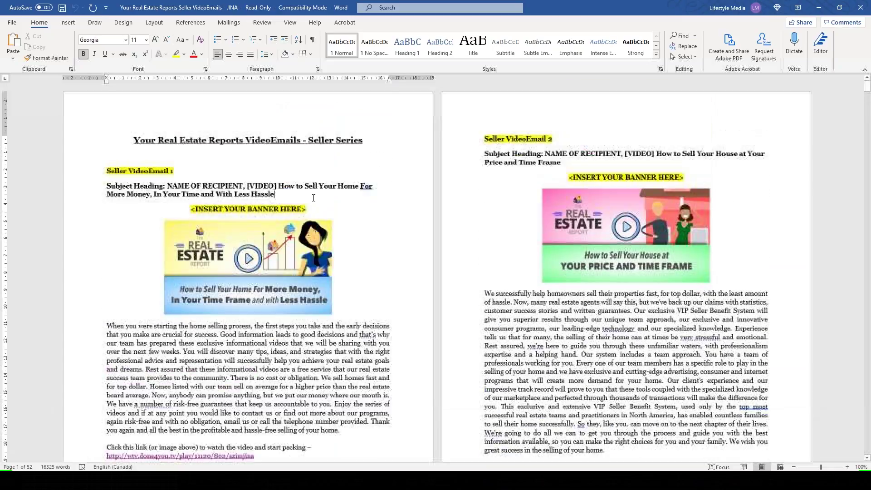
Switch back to the Buyer Series VideoEmails document and return to its first page.
click(503, 481)
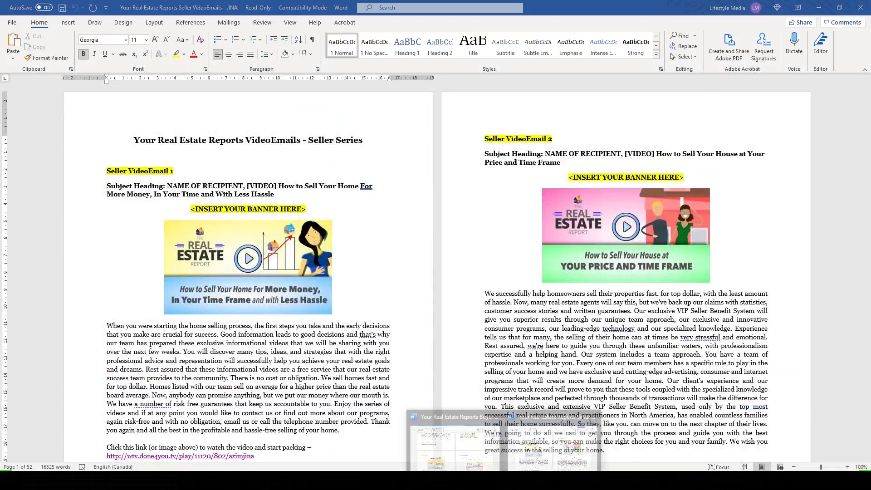
click(454, 447)
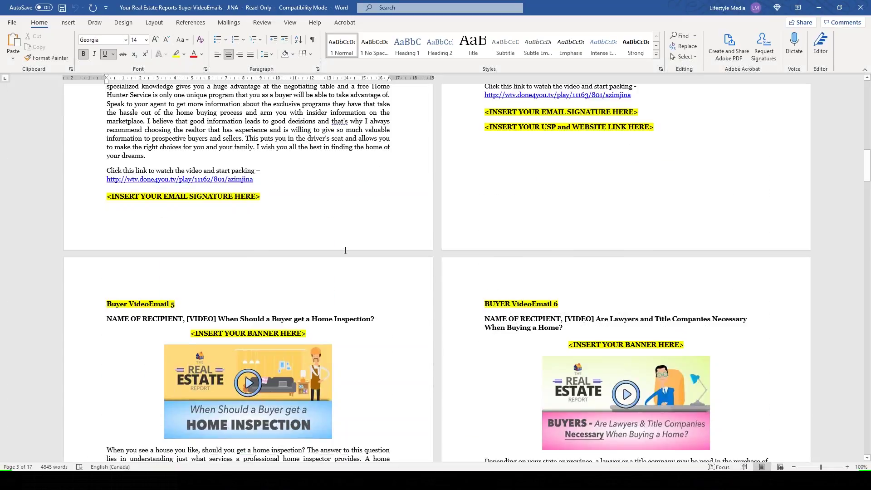
scroll(345, 251, up, 12)
scroll(346, 254, up, 10)
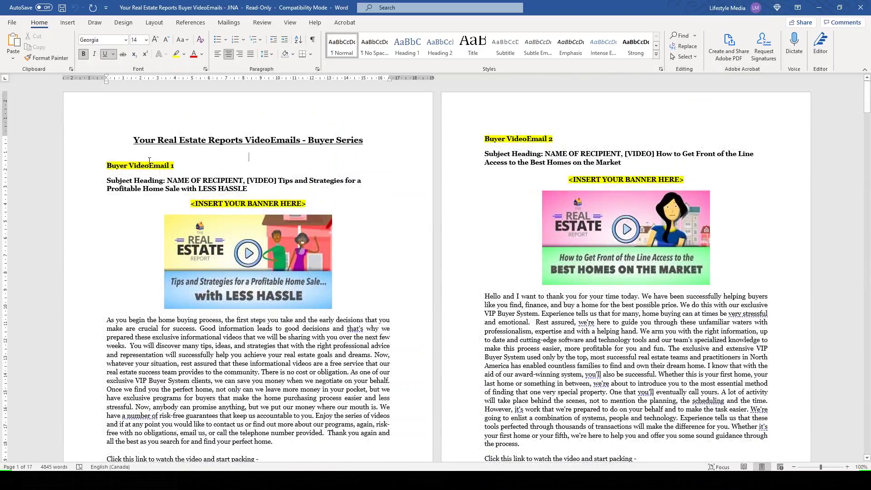
Examine the title, subject heading and banner placeholder of Buyer VideoEmail 1.
triple_click(149, 160)
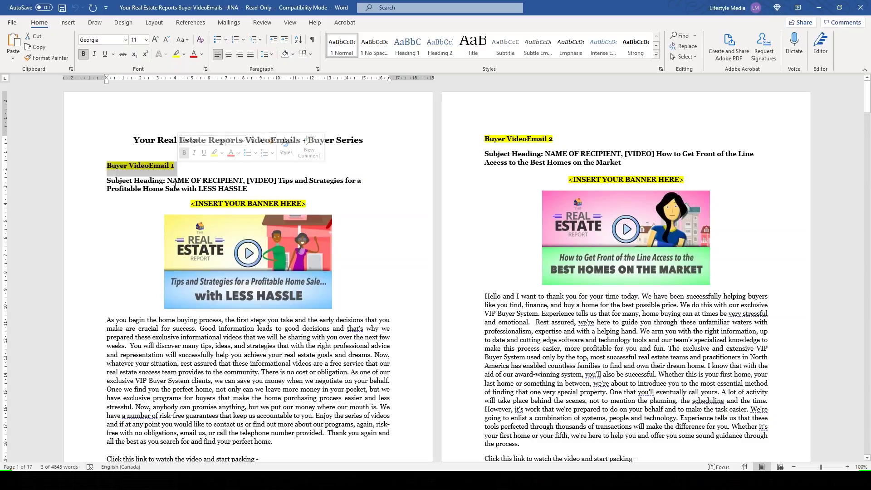
click(174, 188)
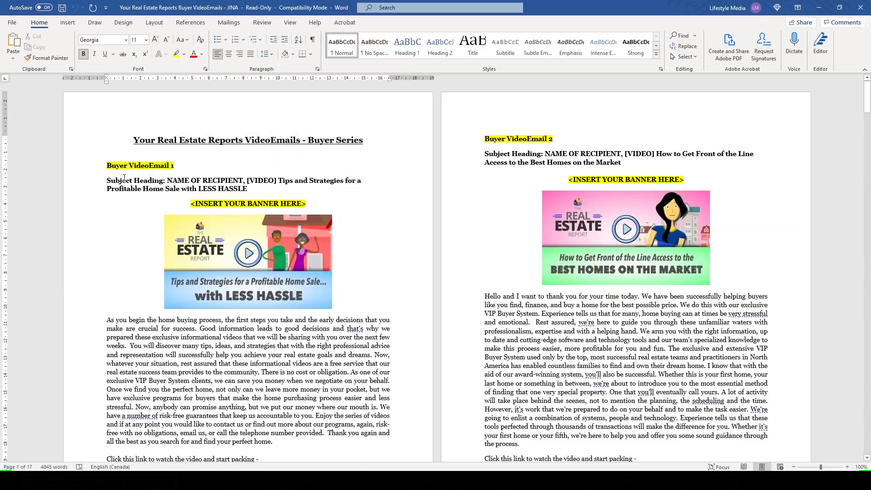
drag(183, 180, 263, 193)
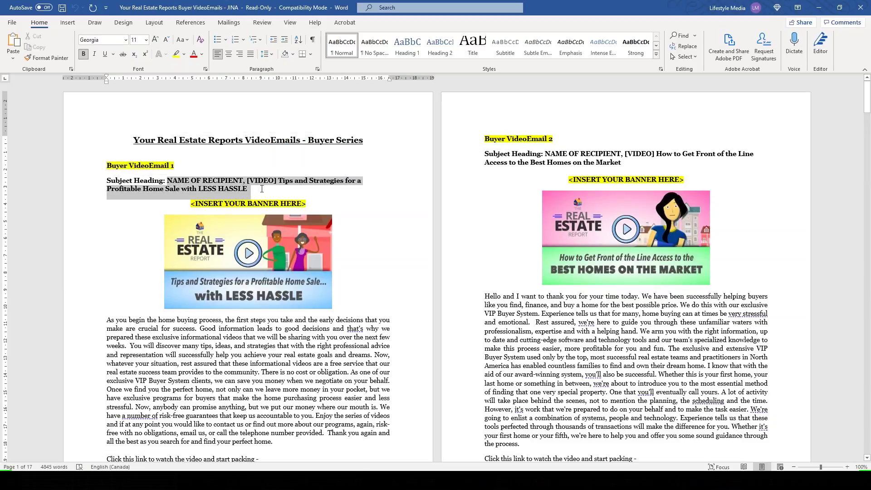
click(255, 189)
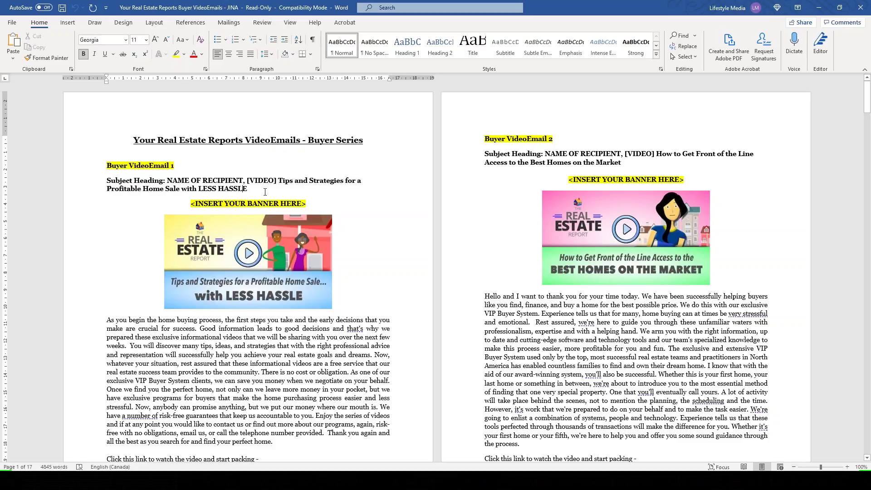
drag(255, 189, 248, 180)
click(294, 180)
drag(190, 205, 314, 205)
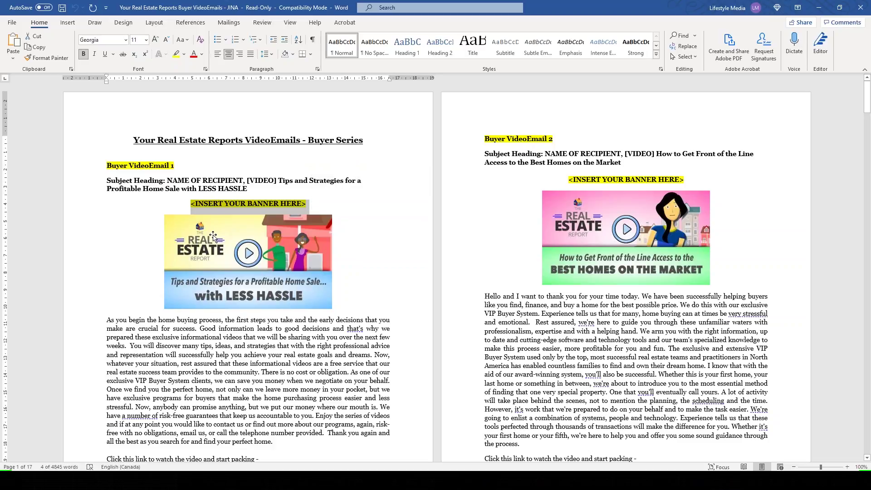
Examine the video thumbnail image, body paragraph and video link of Buyer VideoEmail 1.
click(252, 242)
scroll(245, 227, down, 2)
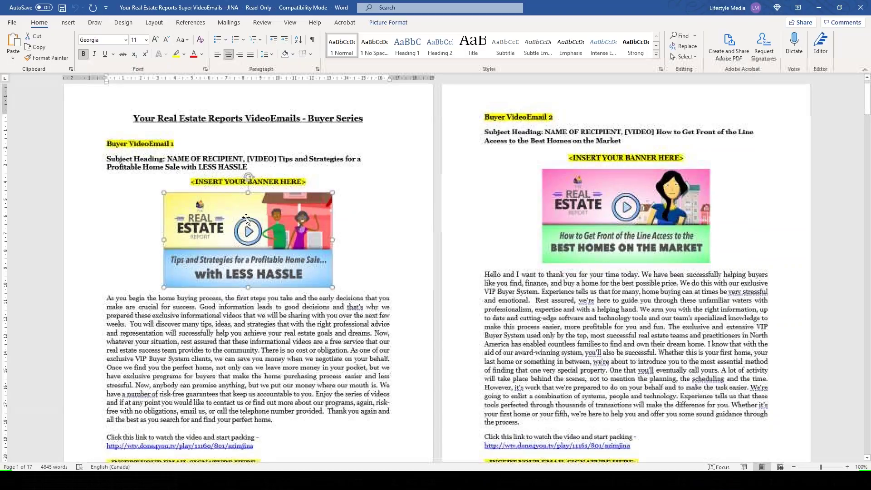
scroll(235, 214, down, 1)
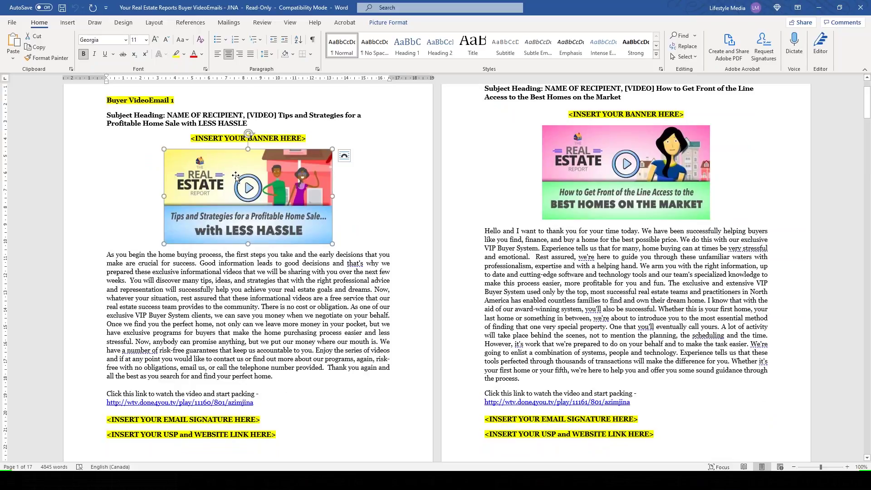
drag(117, 254, 293, 356)
scroll(180, 285, down, 1)
scroll(181, 286, down, 1)
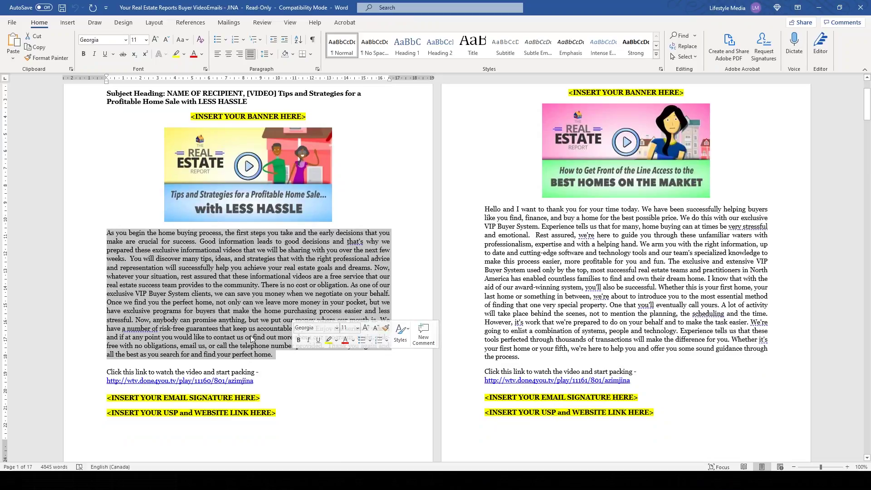
scroll(252, 340, down, 1)
drag(107, 350, 254, 359)
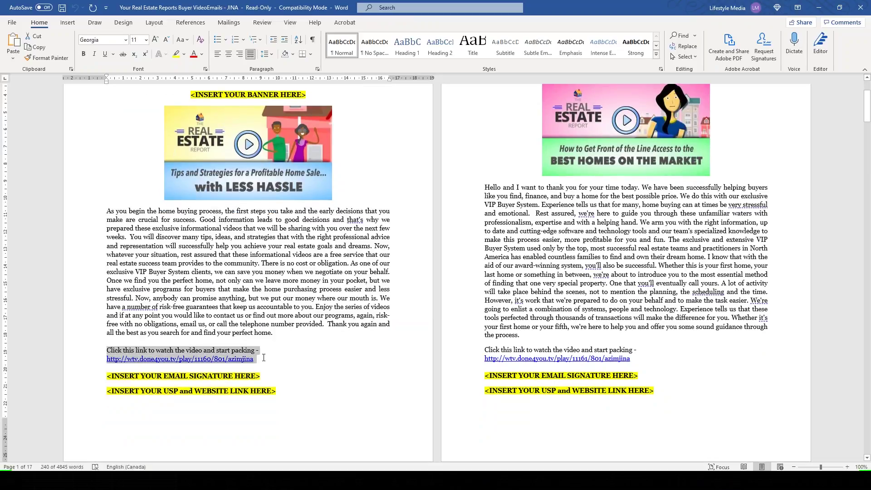
Examine the email signature and USP/website link placeholders at the end of Buyer VideoEmail 1.
scroll(272, 297, down, 3)
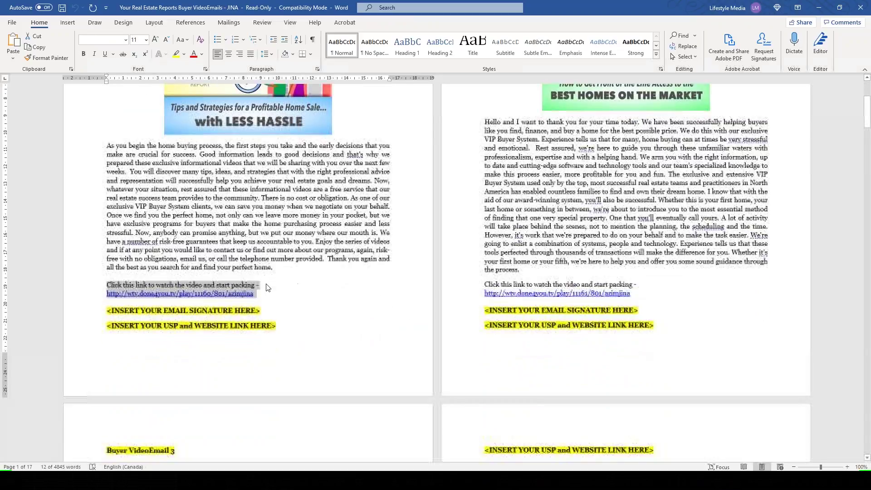
scroll(272, 295, down, 1)
mouse_move(278, 307)
mouse_down()
mouse_move(191, 306)
mouse_move(110, 292)
mouse_up()
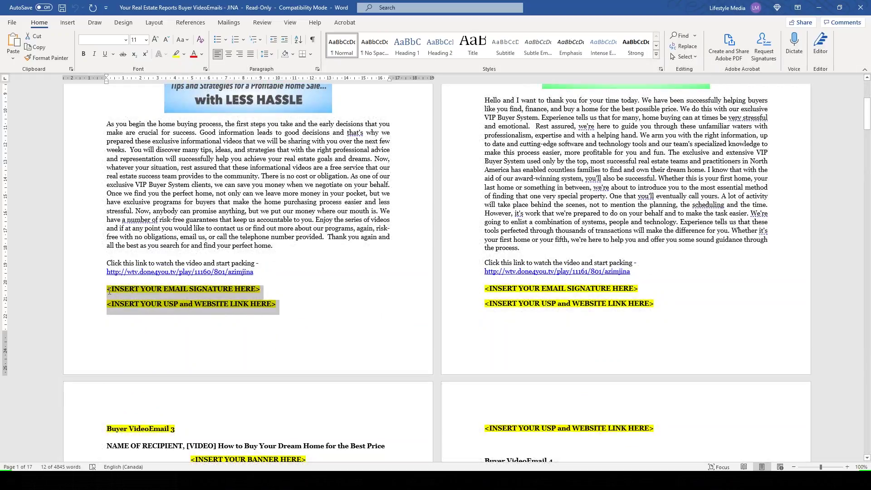
scroll(269, 293, up, 1)
click(293, 317)
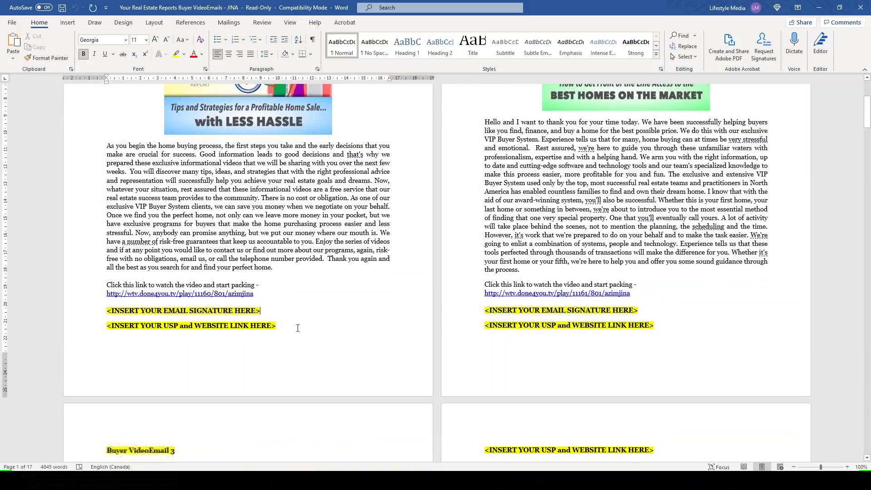
Skim the remaining Buyer Series emails and return to the start of the document.
scroll(298, 328, up, 2)
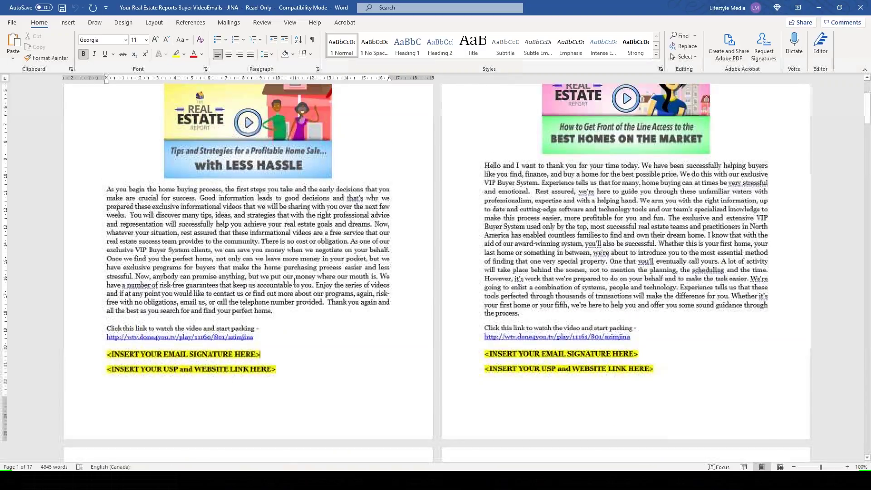
scroll(304, 285, up, 3)
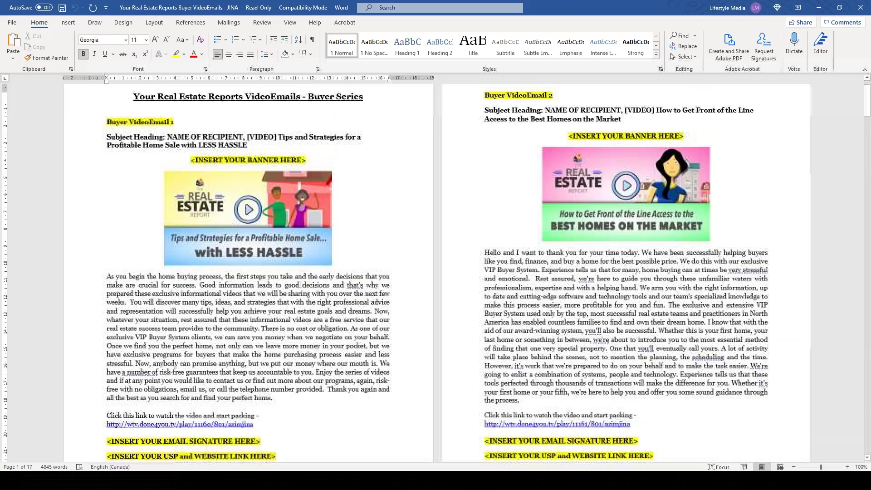
scroll(305, 285, down, 20)
scroll(436, 272, up, 20)
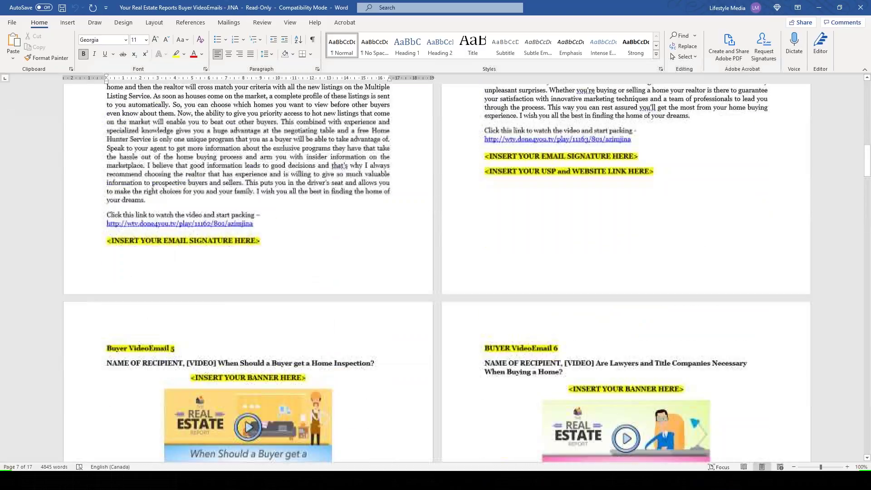
scroll(299, 196, up, 20)
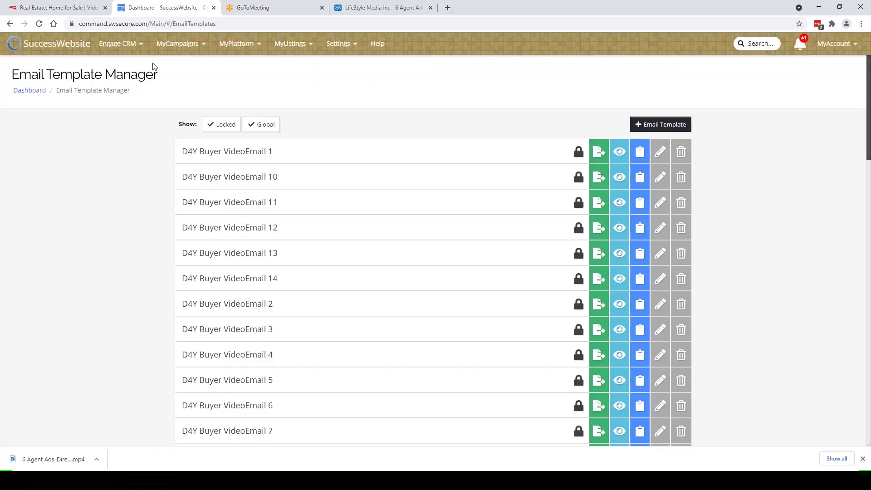
Open Email Templates in SuccessWebsite's Engage CRM and review the D4Y Buyer VideoEmail templates.
mouse_move(136, 48)
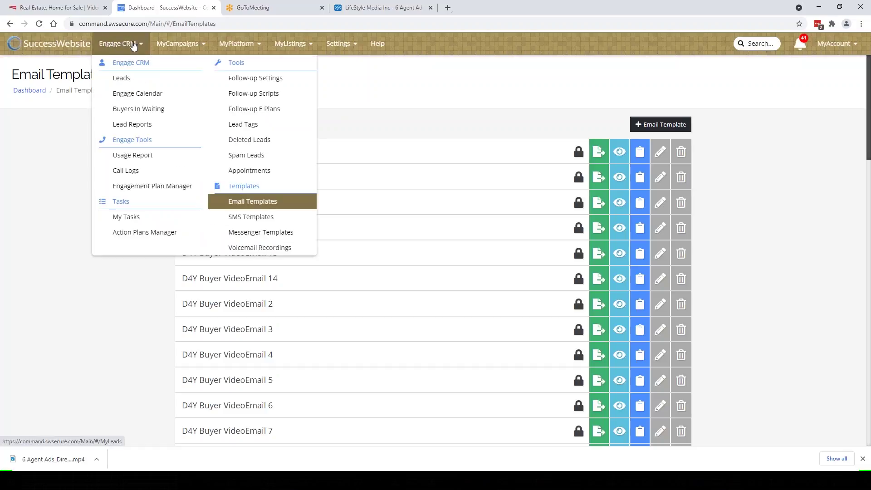
click(239, 203)
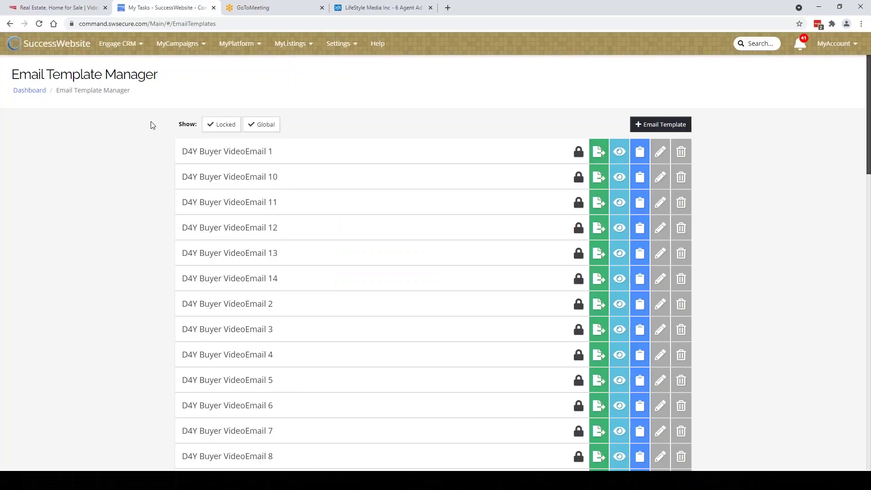
scroll(153, 126, down, 3)
scroll(153, 125, down, 3)
scroll(336, 182, up, 4)
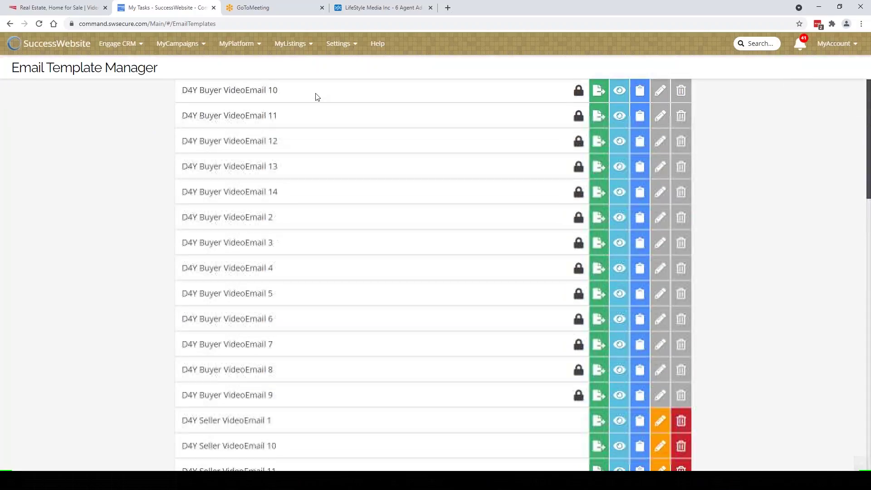
scroll(316, 97, up, 1)
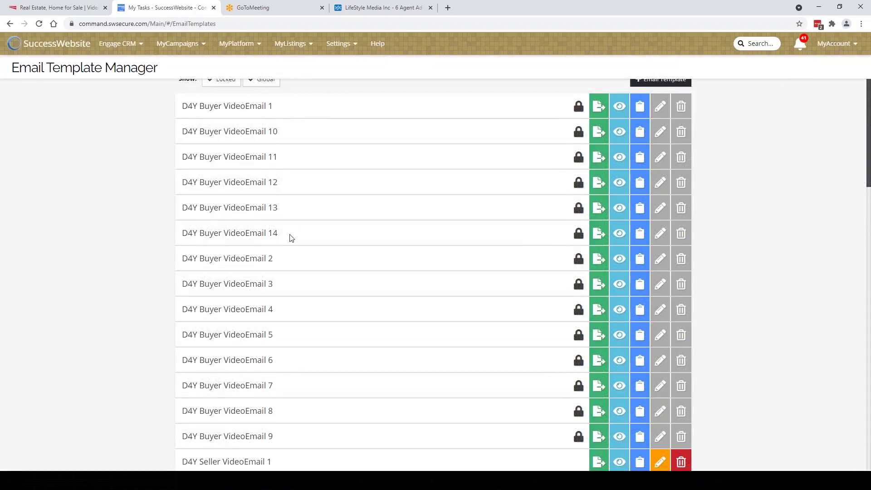
Browse the D4Y Seller VideoEmail templates and return to the start of the template list.
scroll(281, 236, down, 1)
scroll(281, 237, down, 4)
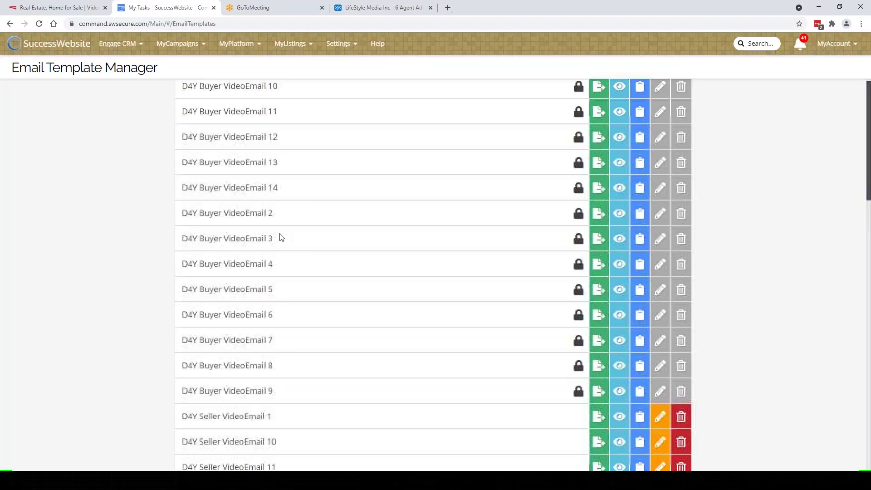
scroll(281, 238, down, 6)
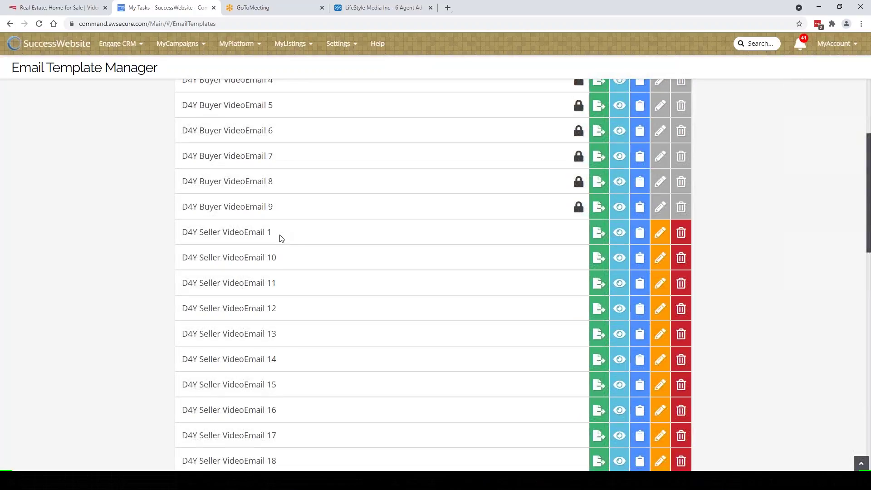
scroll(281, 241, down, 5)
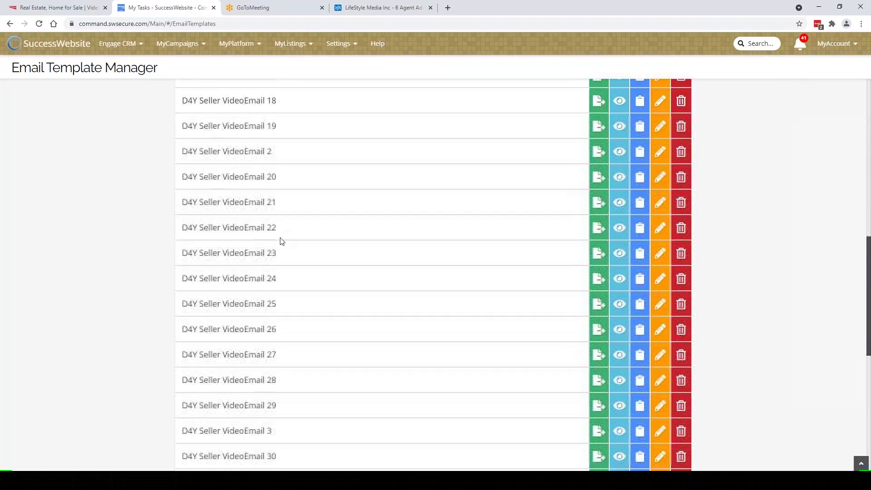
scroll(281, 242, down, 3)
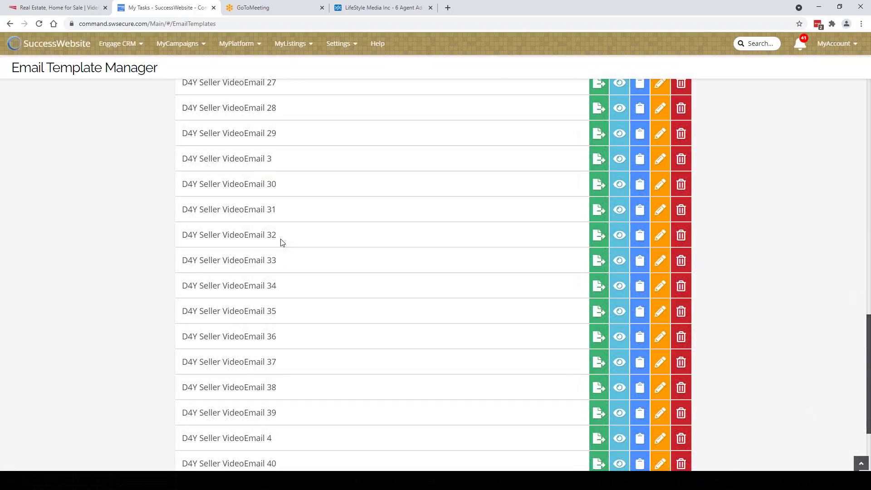
scroll(281, 242, up, 9)
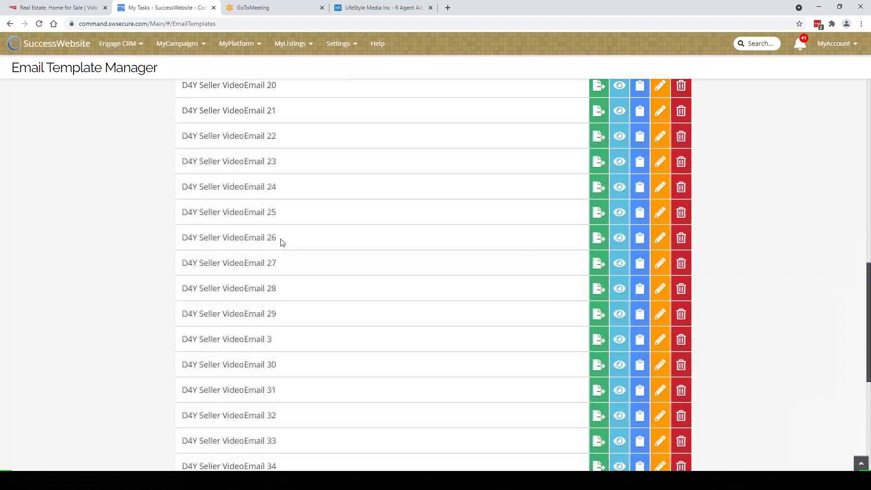
scroll(281, 242, up, 10)
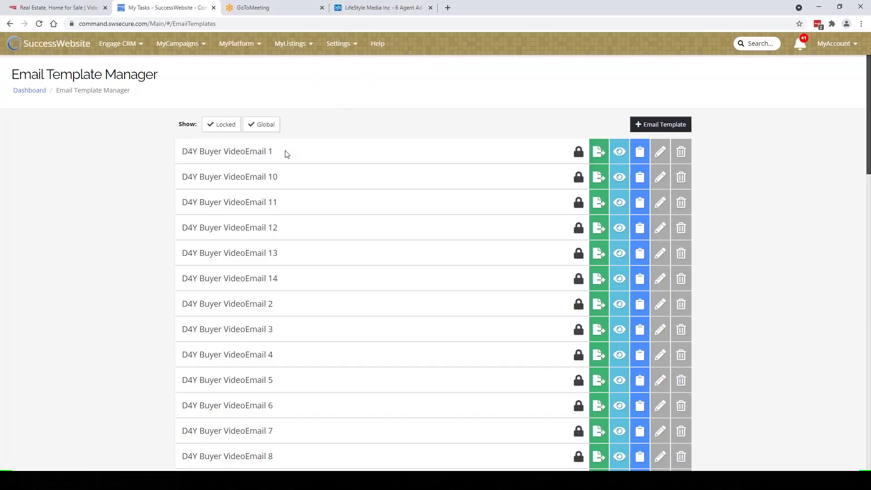
Leave the email template list and open My Files in the platform editor of the agent's website.
scroll(295, 152, down, 5)
scroll(302, 154, down, 7)
scroll(302, 159, up, 12)
mouse_move(251, 44)
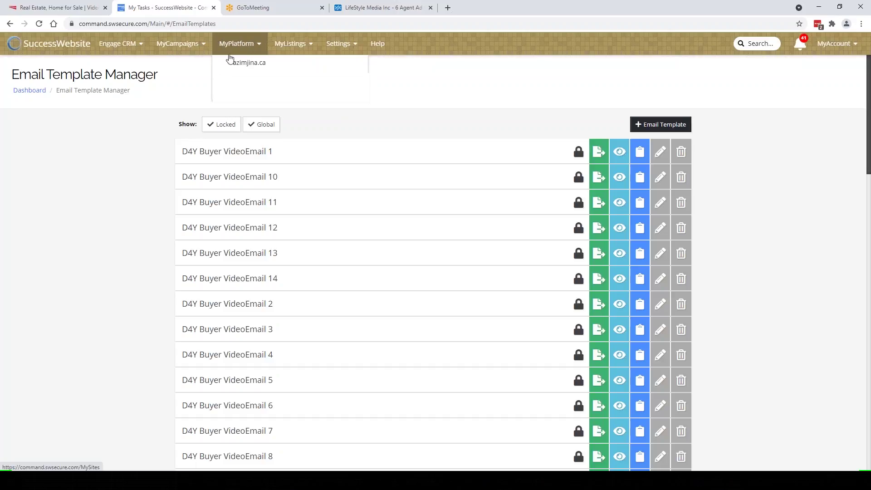
click(261, 63)
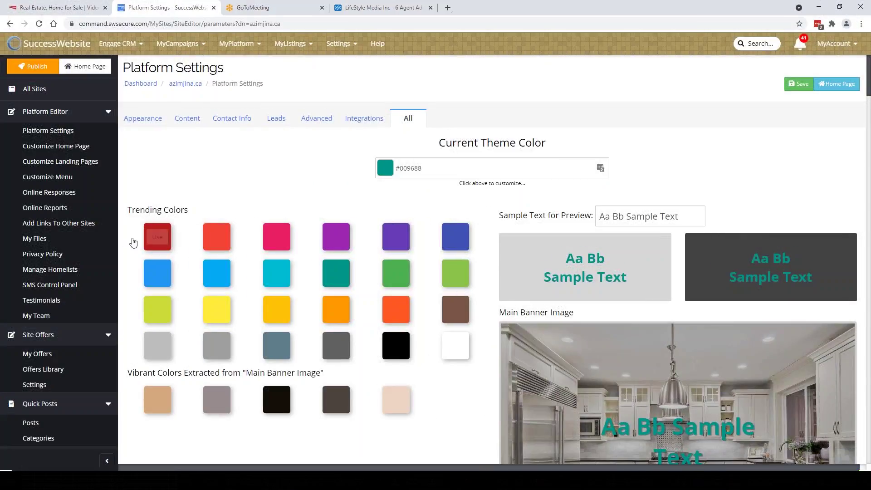
click(37, 239)
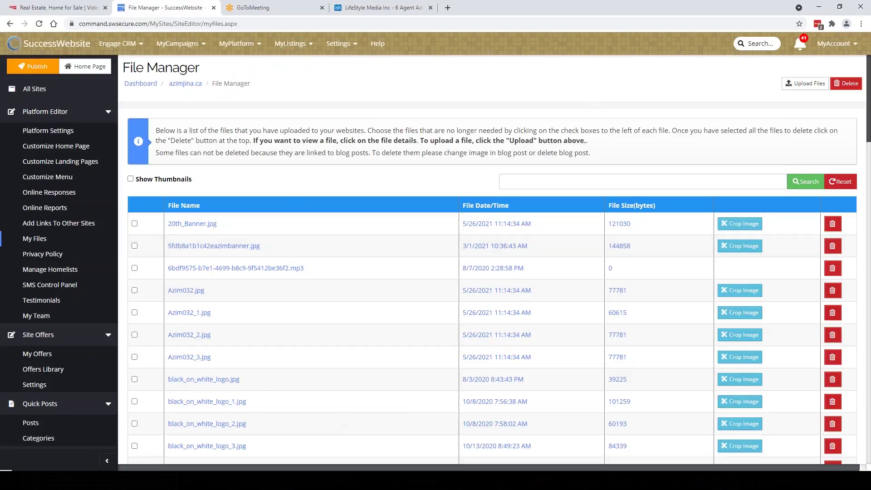
Switch to the Outlook welcome email and find the instructions under "Unique Images for each video".
mouse_move(267, 480)
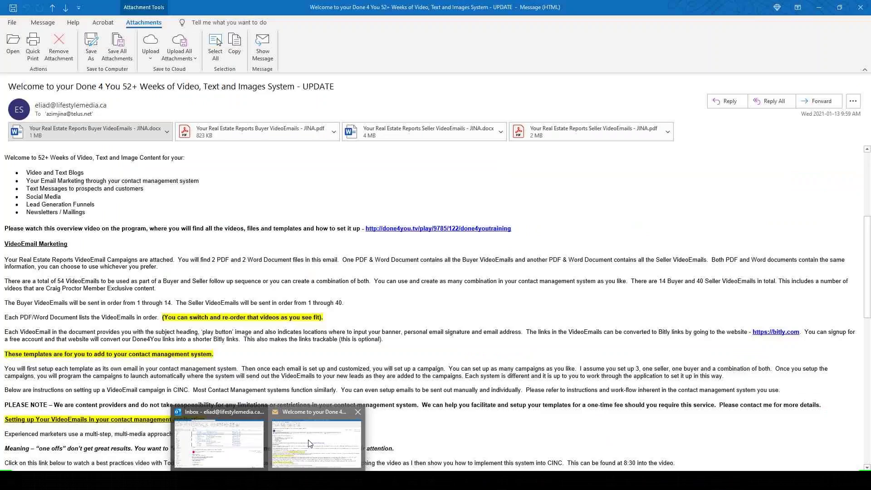
click(310, 444)
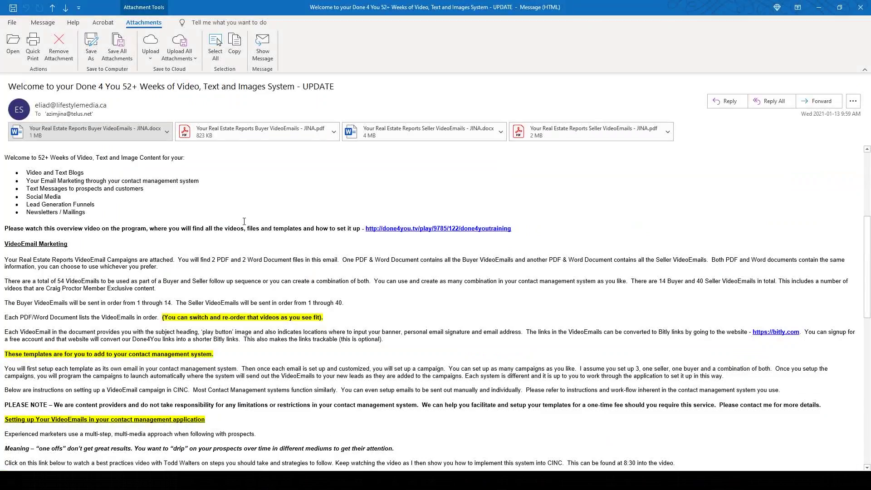
scroll(195, 226, down, 4)
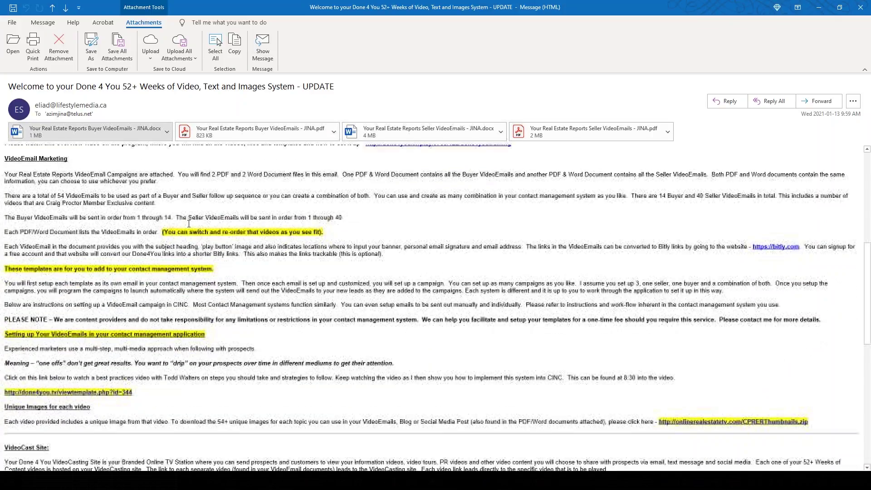
scroll(189, 224, down, 1)
drag(5, 382, 822, 400)
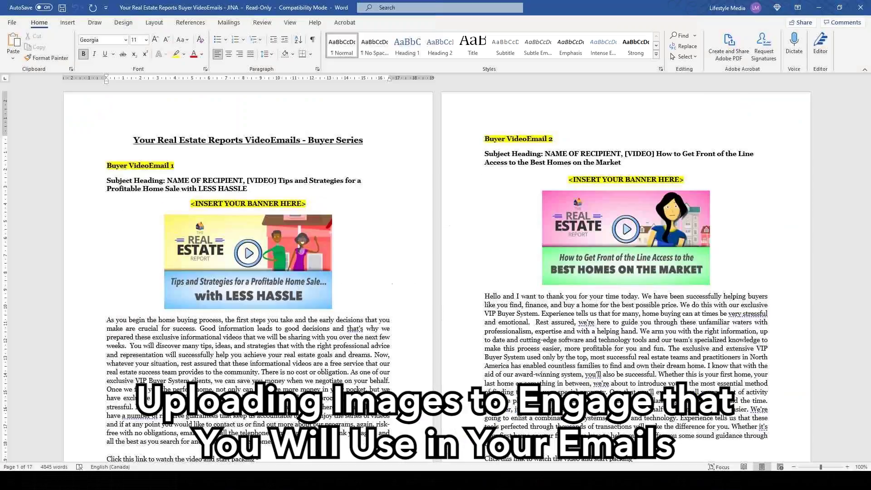
Examine the play-button images of Buyer VideoEmails 1 to 4 in the Word Buyer Series document.
click(267, 239)
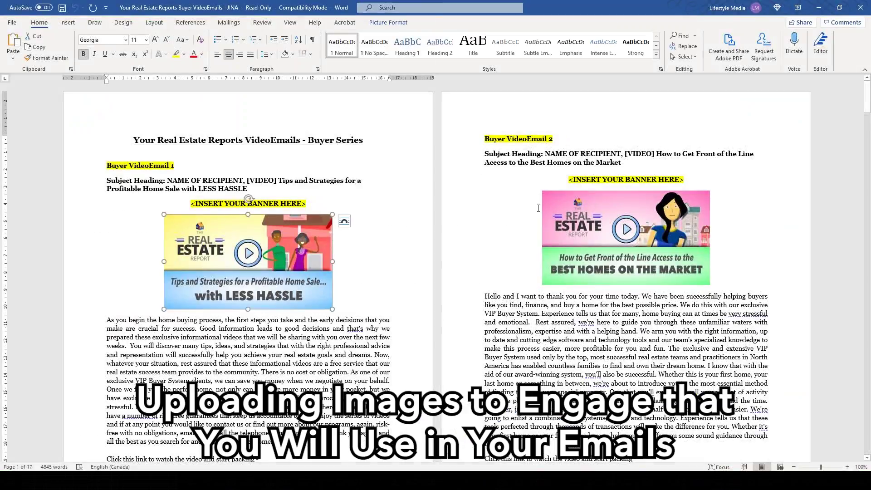
click(576, 215)
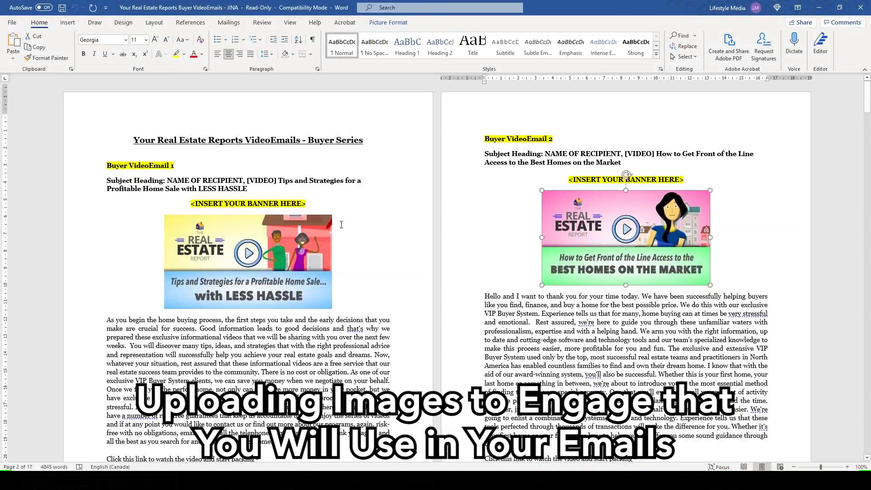
scroll(341, 225, down, 15)
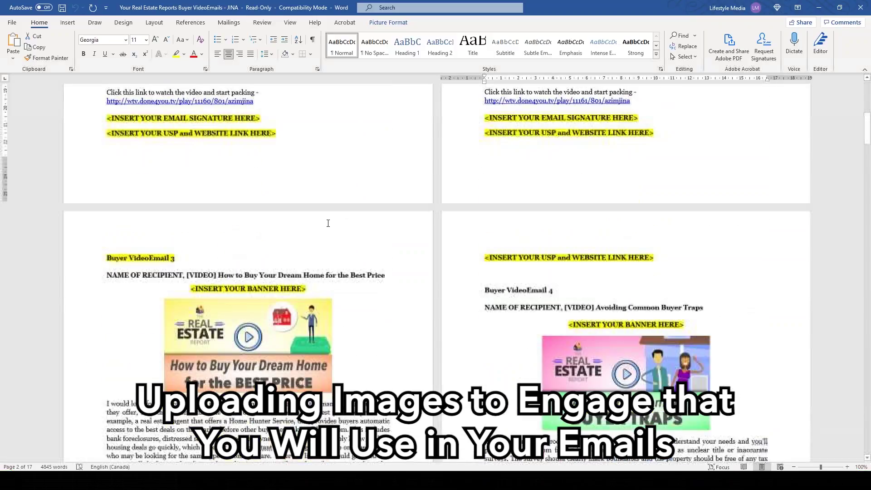
scroll(302, 252, down, 4)
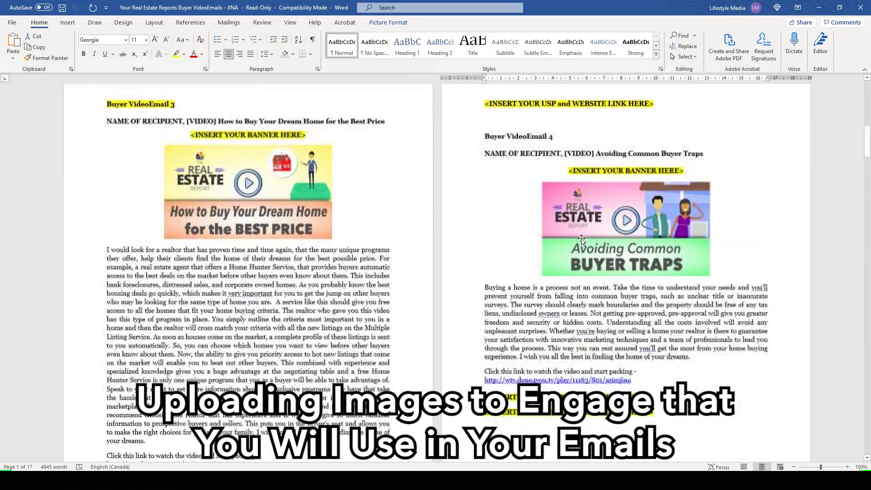
scroll(308, 195, down, 1)
scroll(308, 195, up, 1)
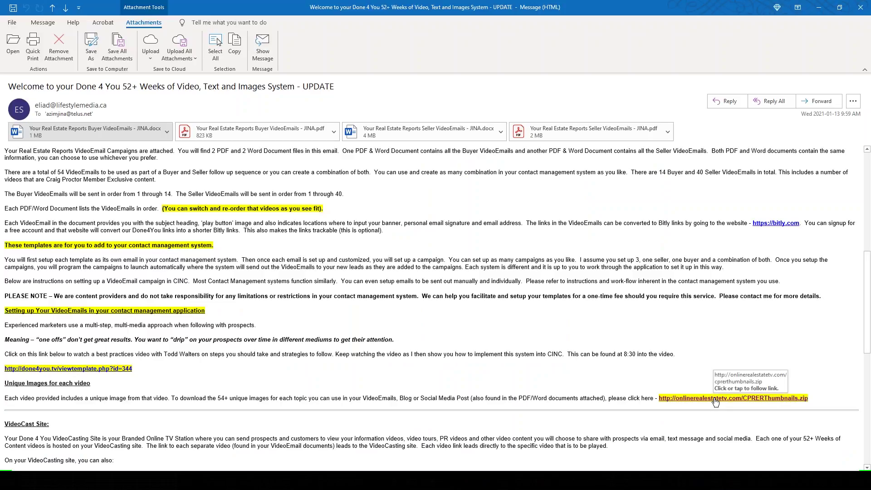
Follow the email's CPRERThumbnails.zip link and upload the play-button images RER B01 - PB through RER B14 - PB to the SuccessWebsite File Manager.
click(715, 399)
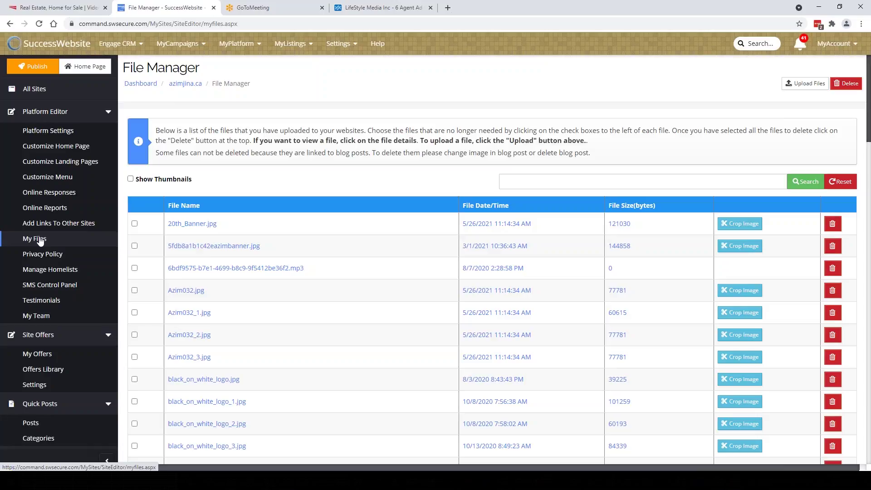
click(806, 87)
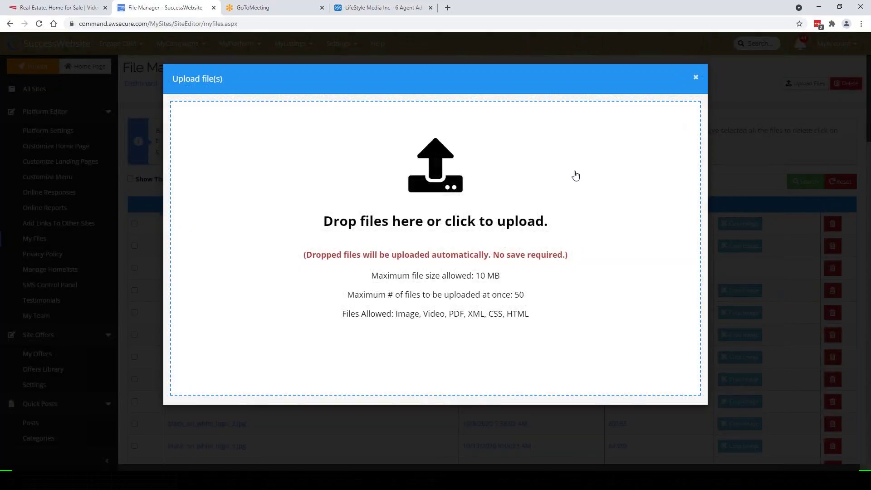
click(436, 184)
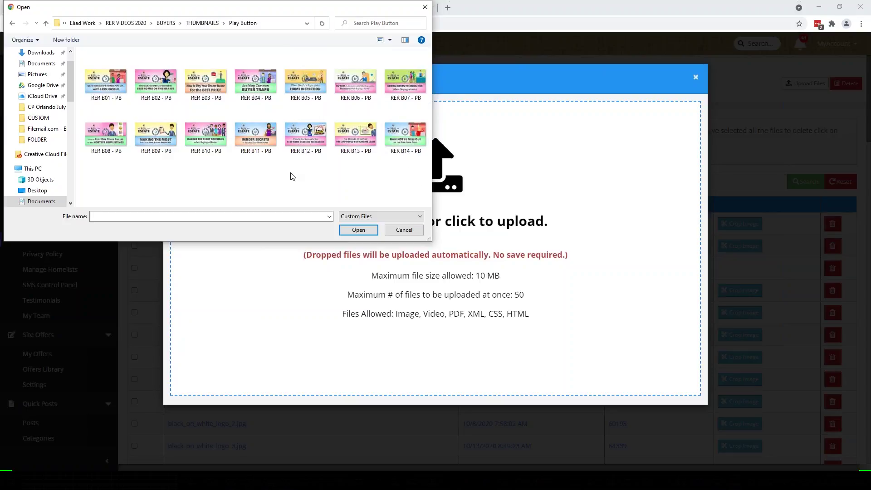
key(ctrl+a)
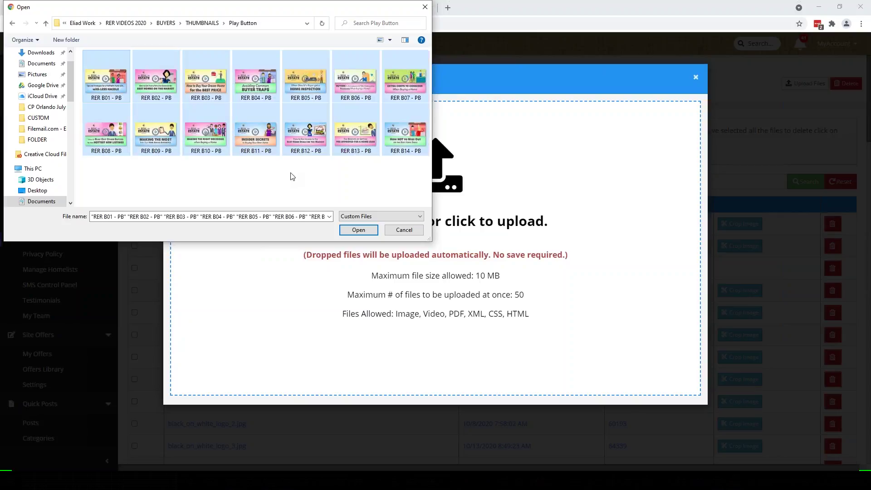
click(359, 230)
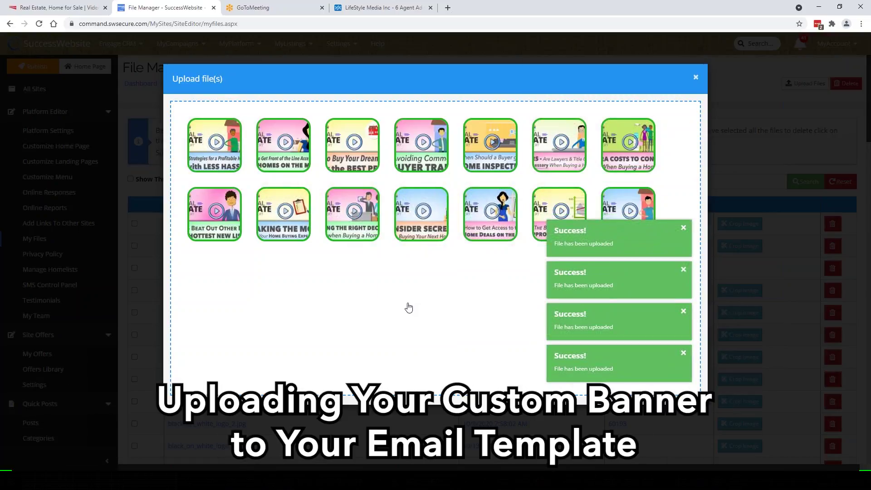
Switch to the Word Buyer Series document and examine the "INSERT YOUR BANNER HERE" placeholder of Buyer VideoEmail 1.
click(505, 479)
click(472, 451)
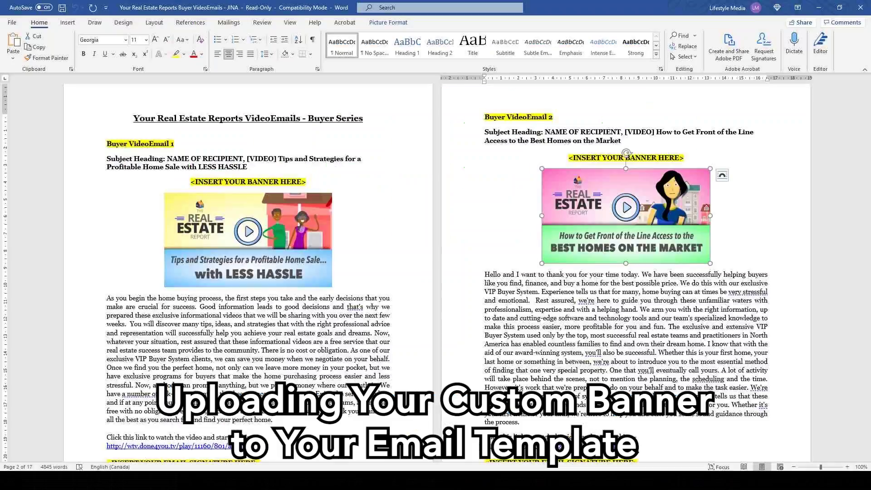
drag(317, 179, 188, 181)
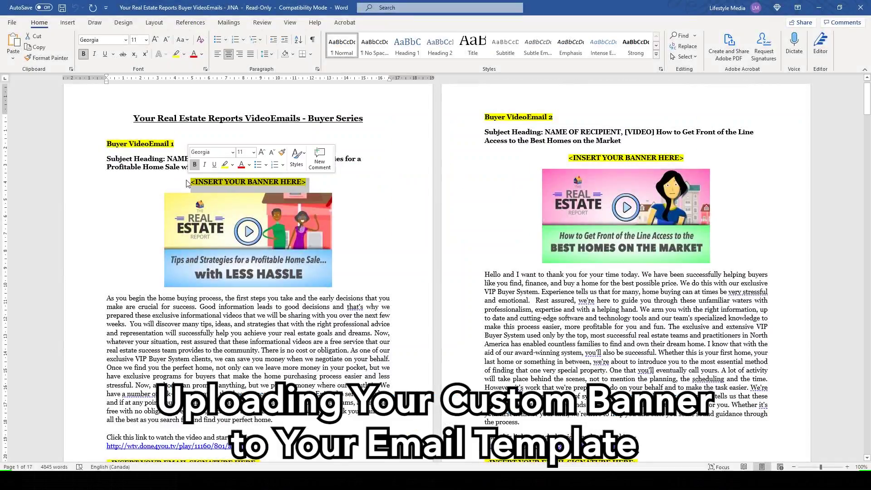
click(180, 181)
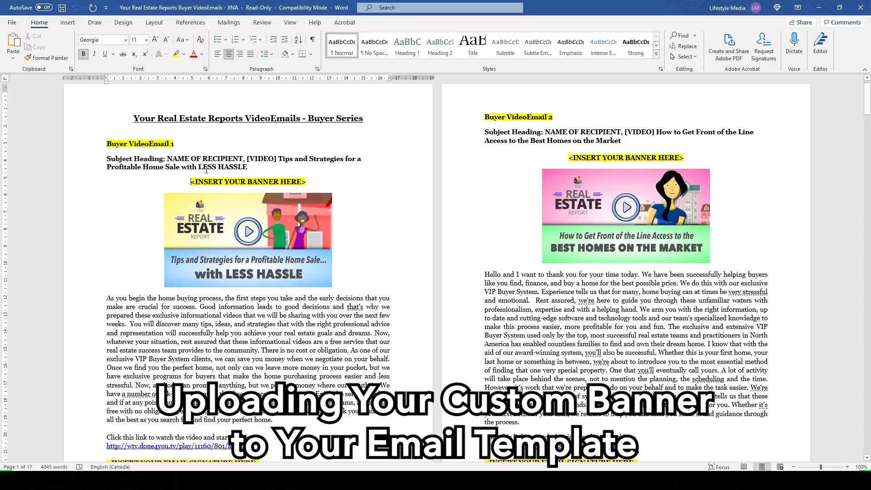
scroll(206, 170, down, 2)
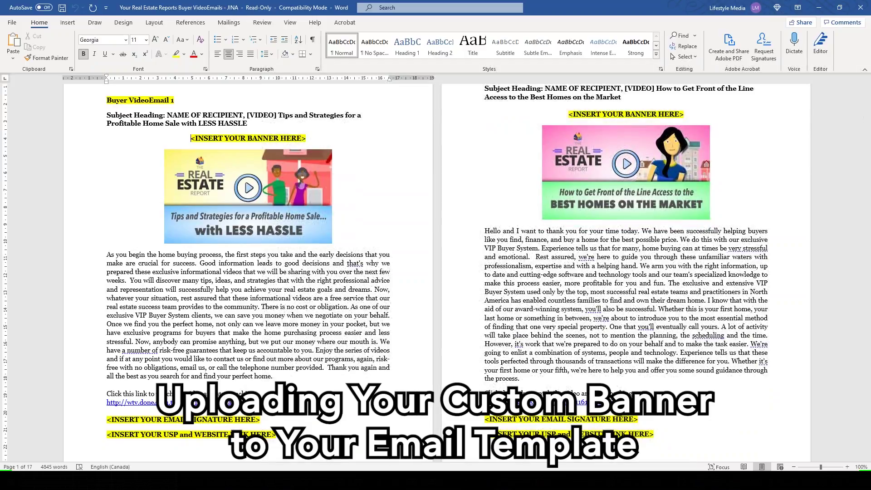
Switch to Chrome and review the agent's Done4You video site with its custom header banner.
mouse_move(286, 480)
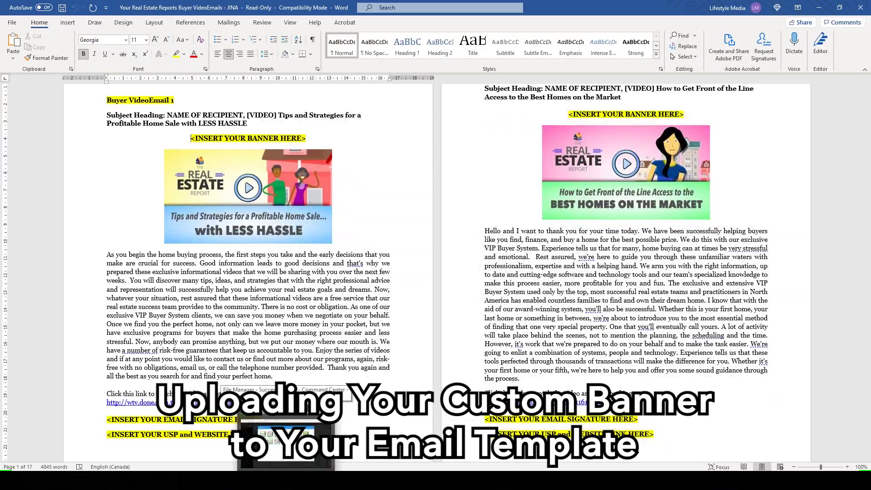
click(286, 480)
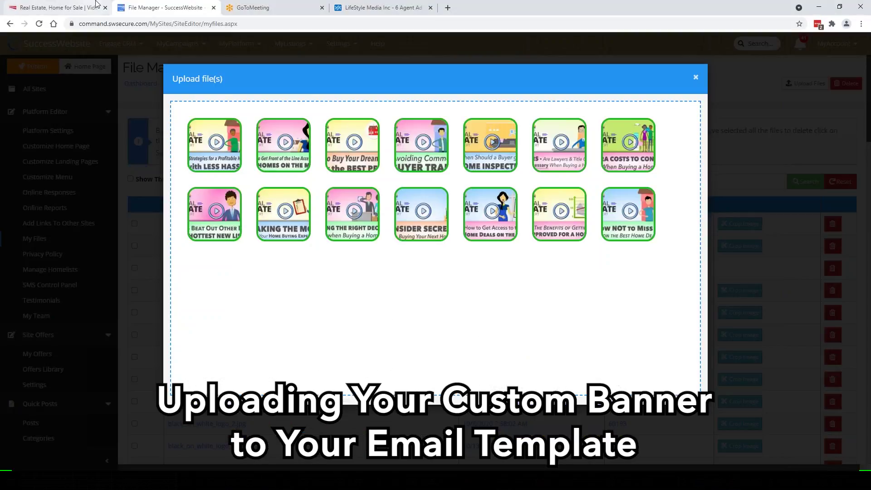
click(85, 10)
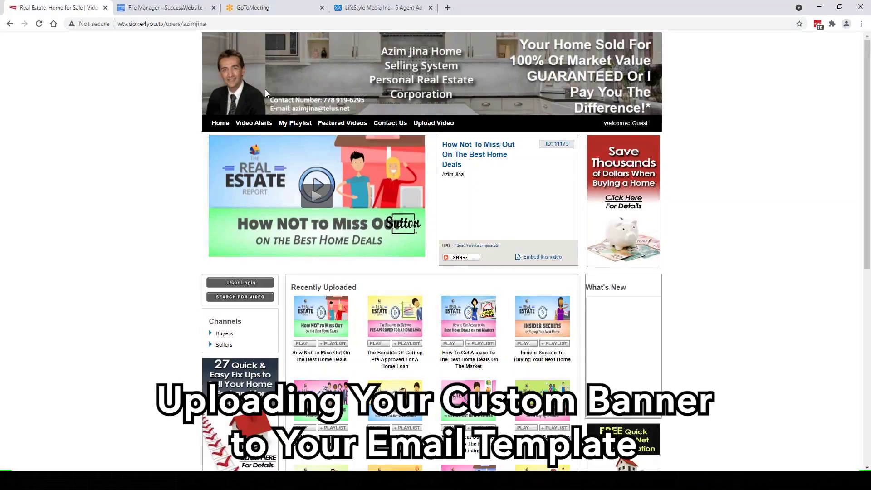
scroll(370, 241, down, 3)
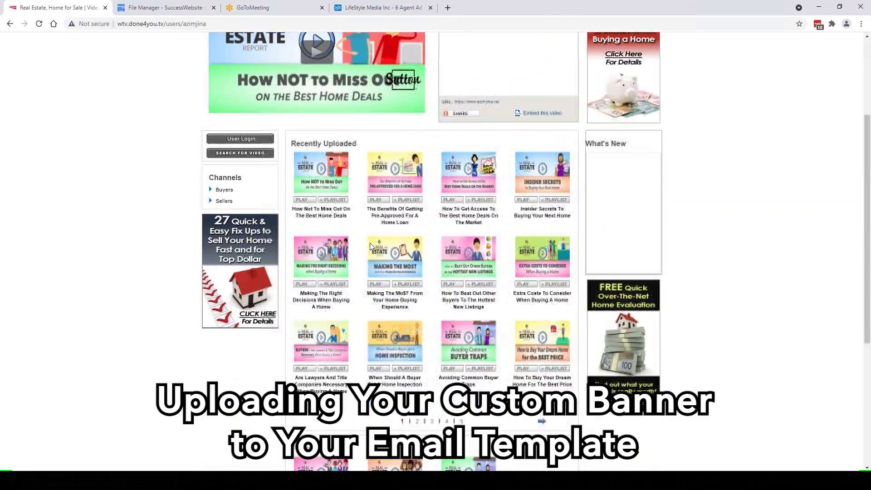
scroll(360, 204, up, 3)
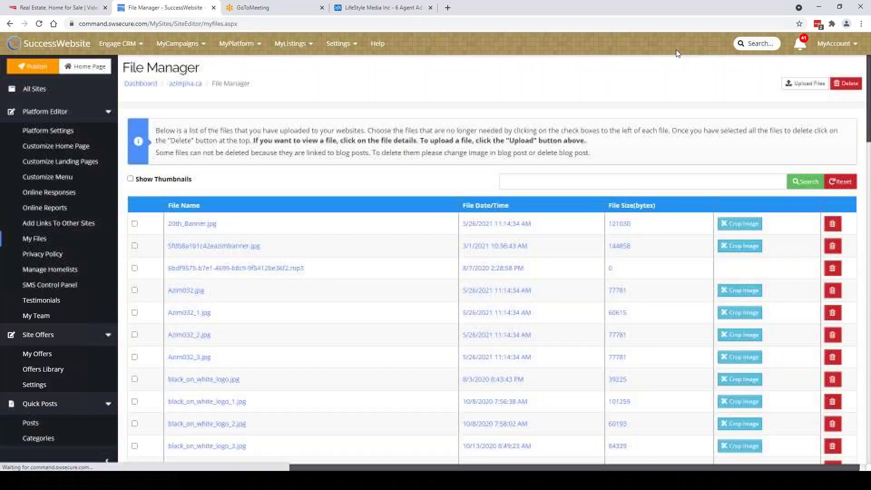
Upload the copy of the custom banner image from the client's folder in RER VIDEOS 2020 to the File Manager.
click(808, 85)
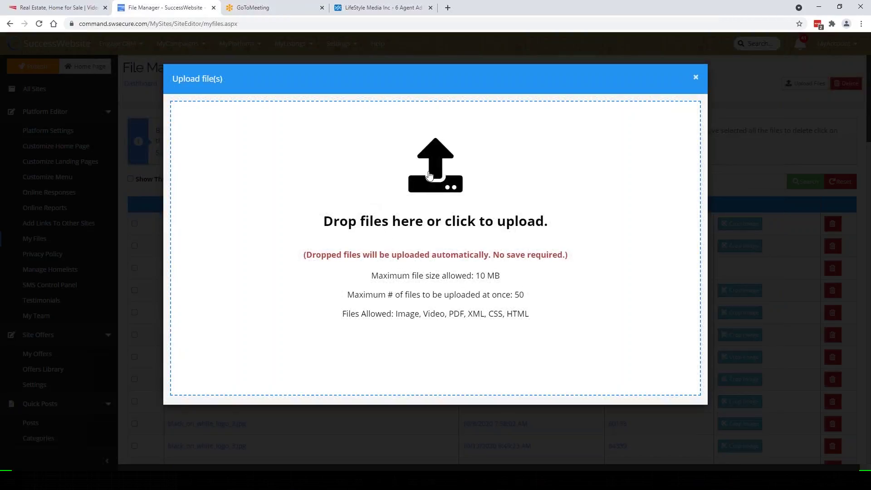
click(430, 175)
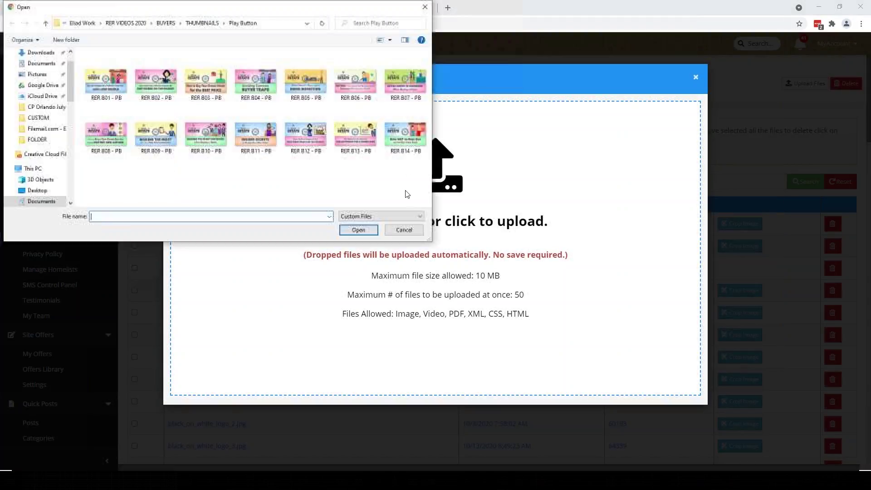
click(192, 25)
click(169, 26)
double_click(115, 108)
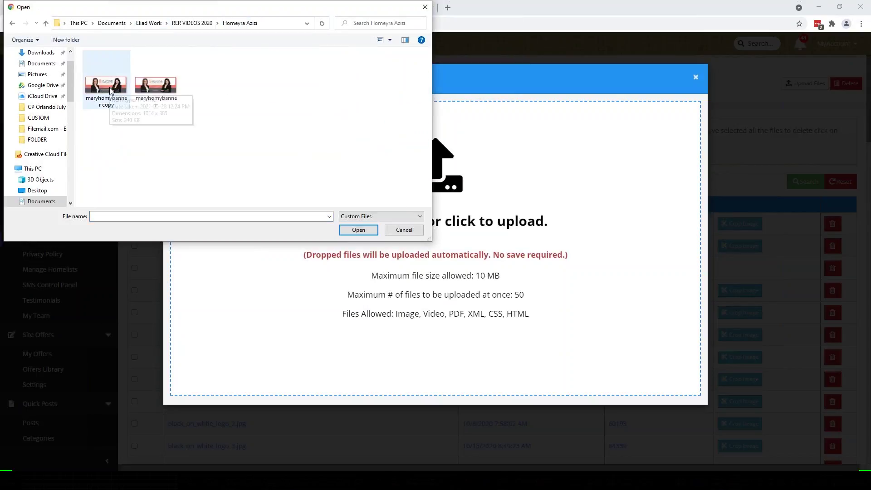
double_click(106, 86)
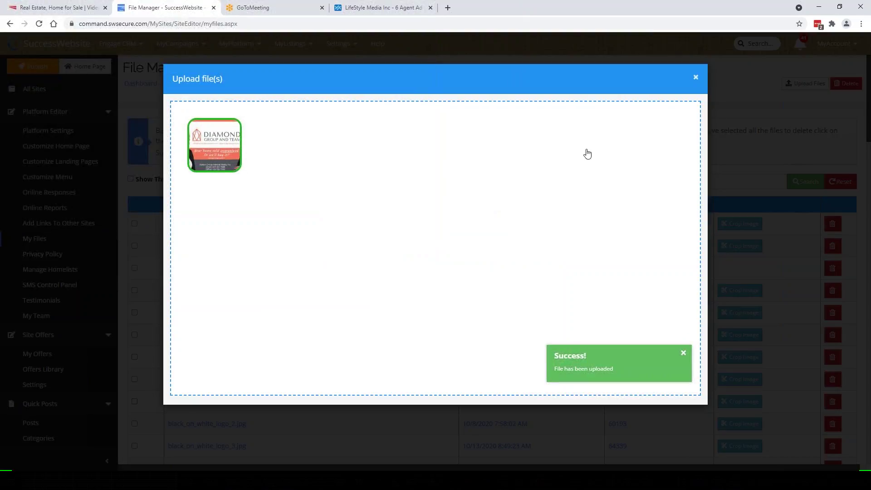
click(697, 80)
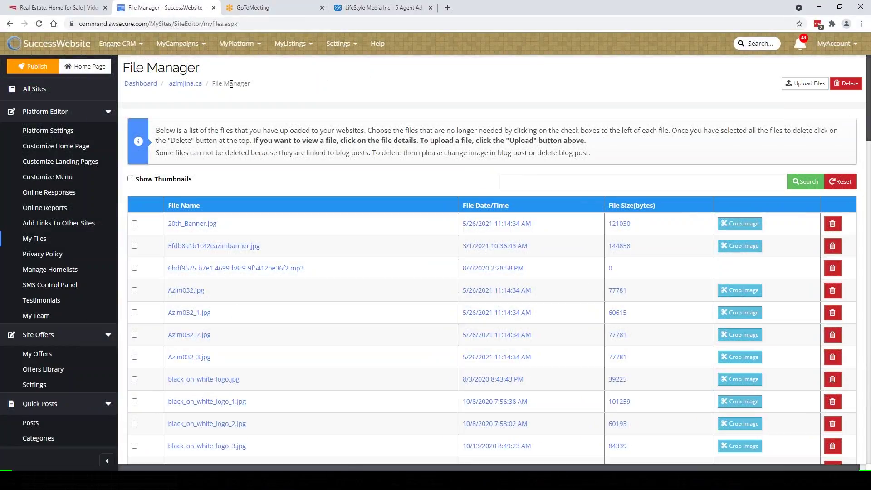
Open Email Templates in the Engage CRM and browse the D4Y Buyer and Seller VideoEmail templates.
click(119, 44)
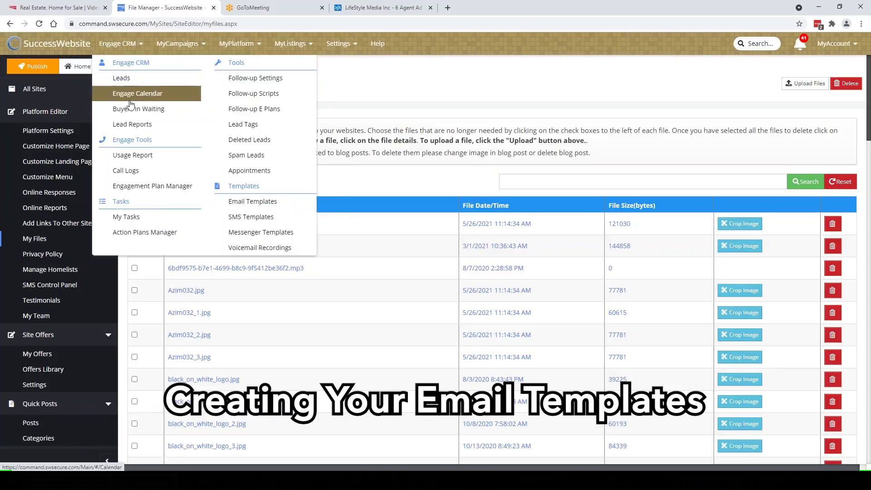
click(246, 202)
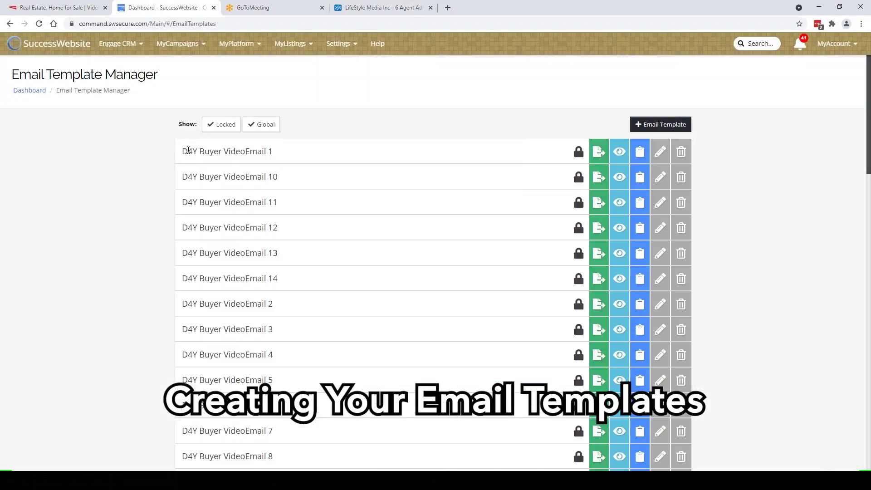
scroll(204, 157, down, 4)
scroll(211, 165, down, 14)
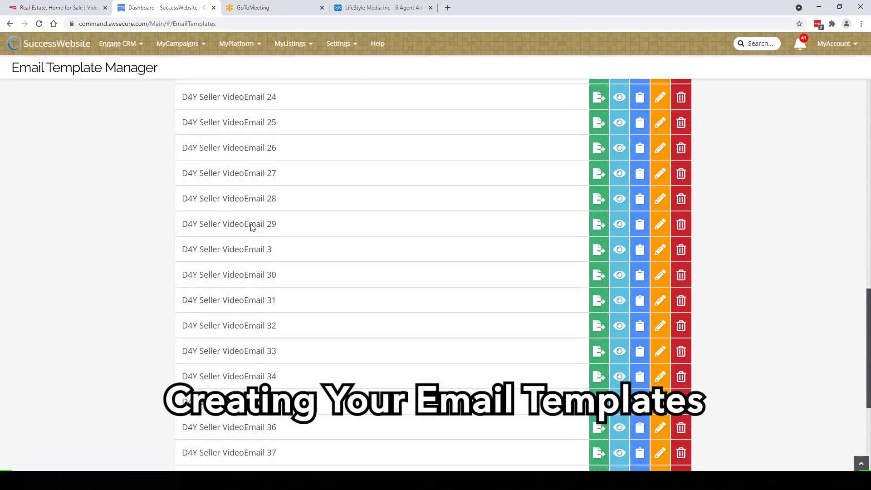
scroll(247, 233, up, 15)
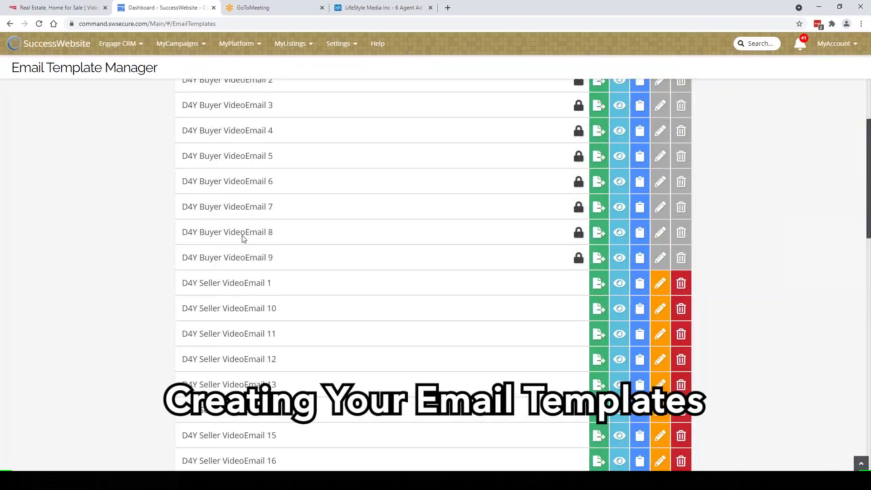
Start a new email template and name it "D4Y Buyer VideoEmail 1".
scroll(244, 237, up, 5)
click(664, 127)
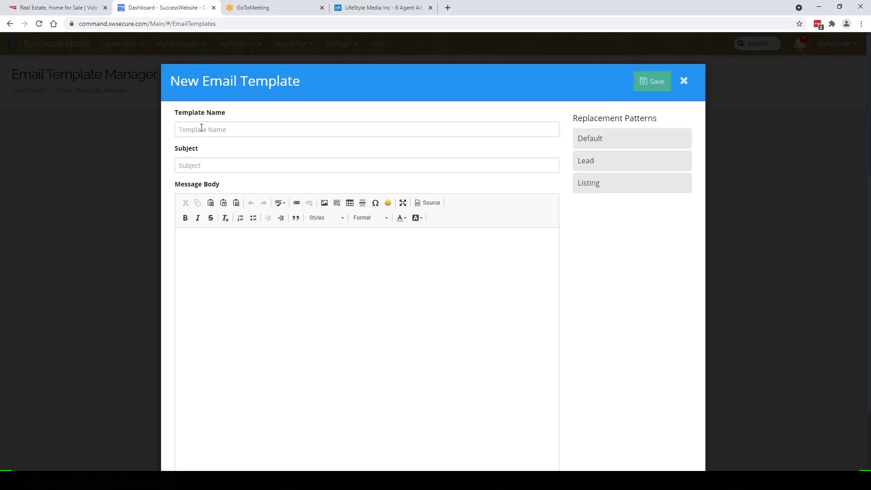
click(227, 131)
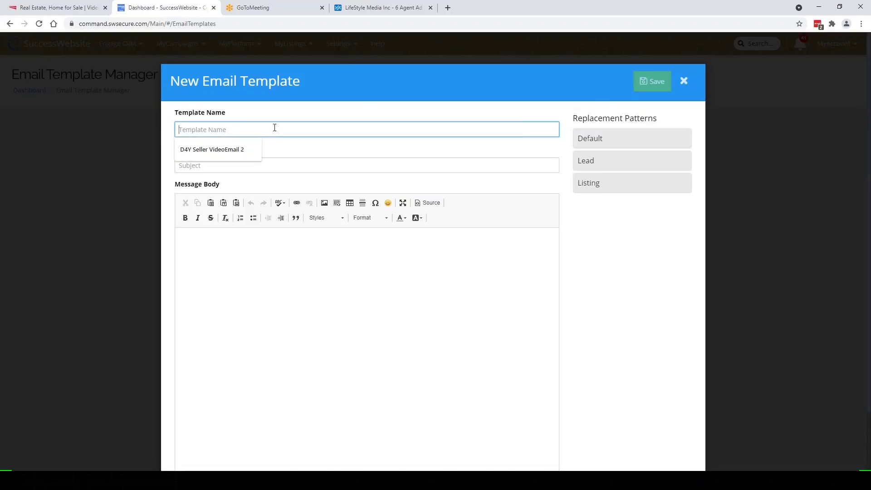
text(D)
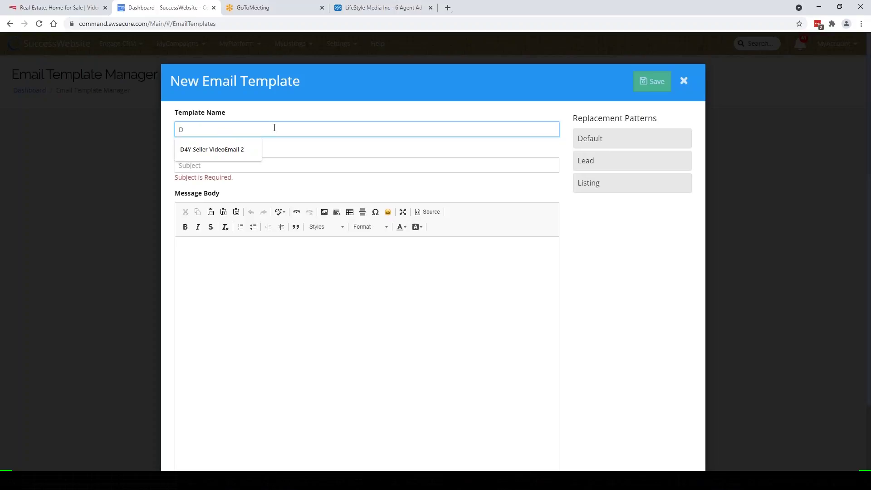
text(4Y Buyer VideoEmail 1)
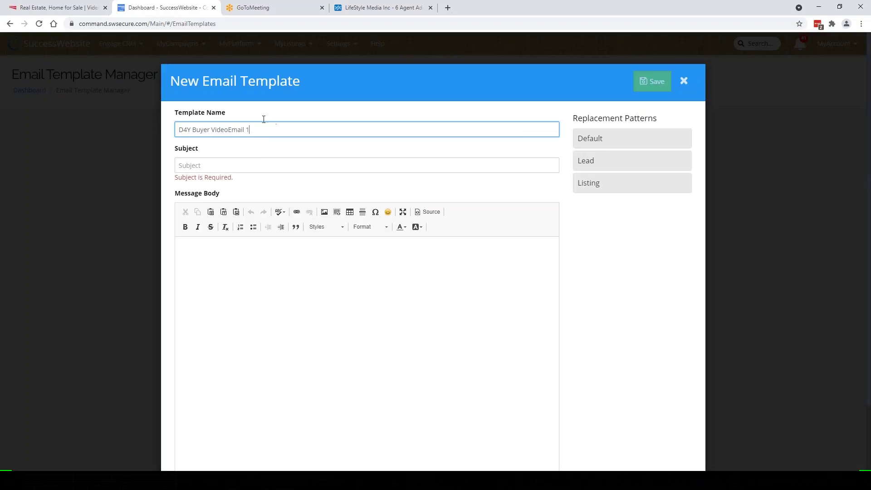
Copy "[VIDEO] Tips and Strategies for a Profitable Home Sale with LESS HASSLE" from the Word Buyer Series document into the template's Subject.
click(213, 166)
click(331, 311)
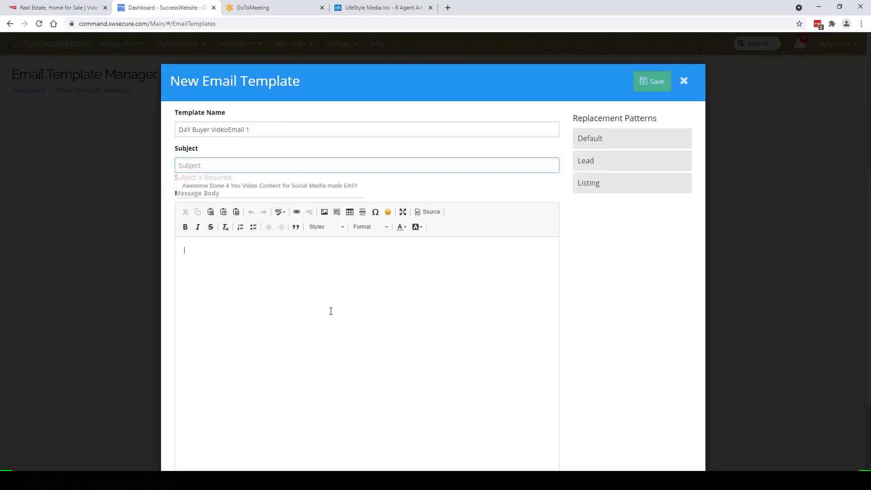
mouse_move(473, 458)
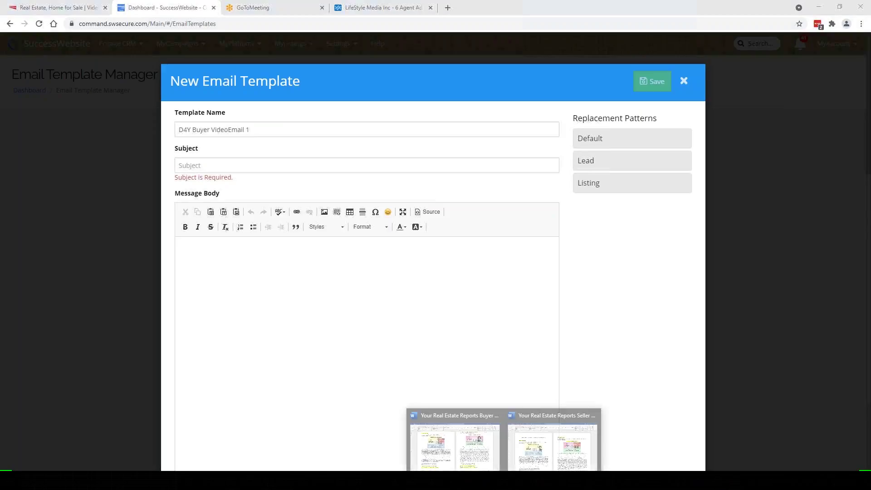
click(473, 459)
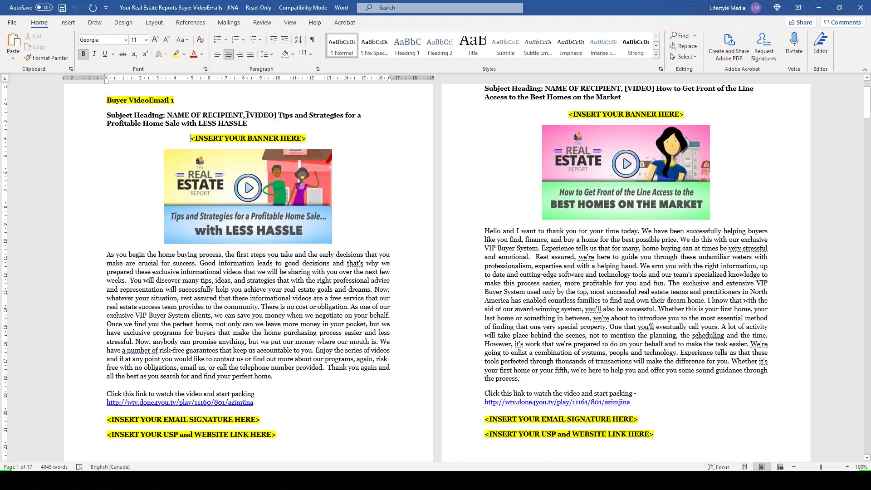
drag(248, 116, 254, 122)
key(ctrl+c)
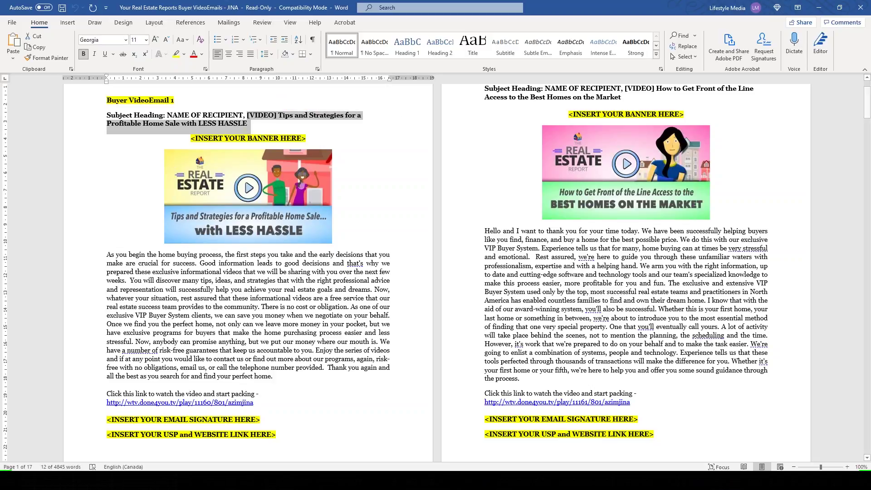
key(alt+Tab)
click(206, 166)
key(ctrl+v)
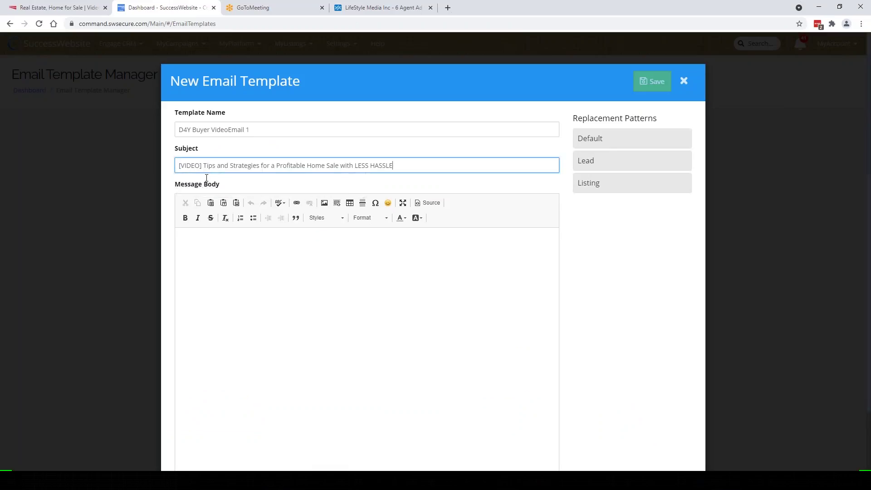
Switch to the Word Buyer Series document and examine the NAME OF RECIPIENT placeholder in Buyer VideoEmail 1's subject heading.
click(205, 250)
click(505, 480)
click(472, 447)
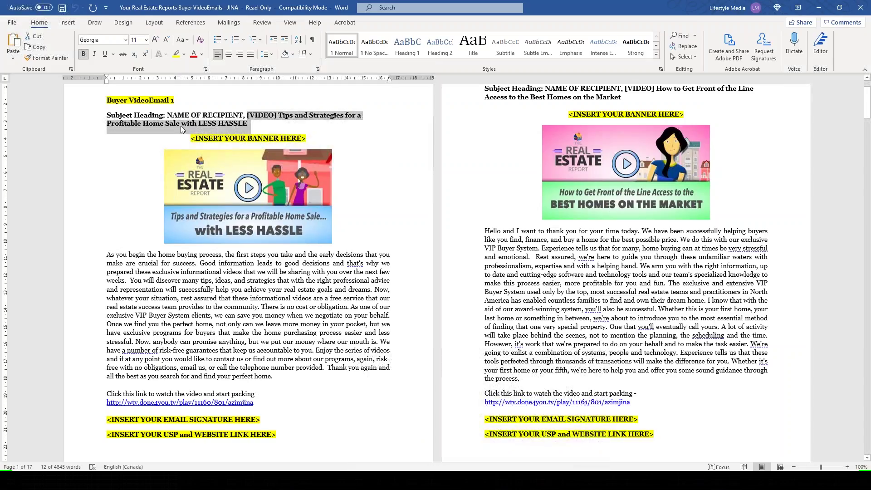
drag(167, 115, 247, 115)
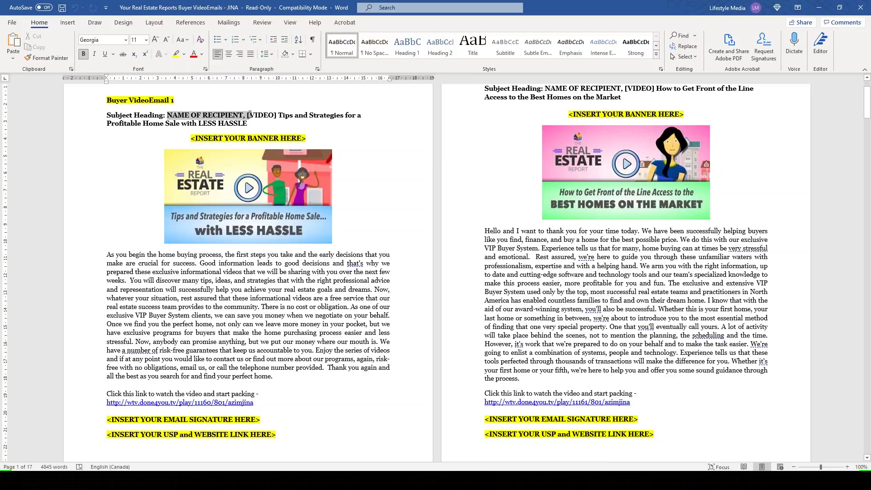
drag(249, 115, 243, 115)
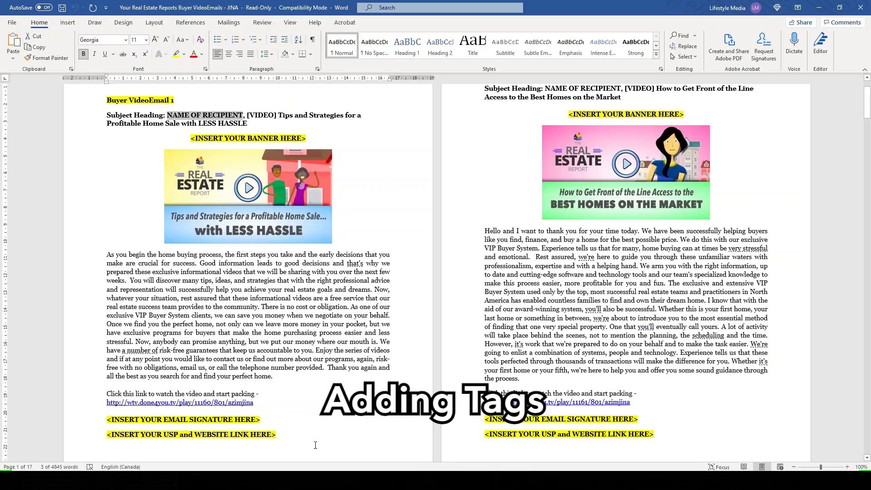
Back in Chrome, put the Lead replacement pattern ###PROSPECT_FIRSTNAME### and a comma at the start of the template's Subject, leaving the message body empty.
click(317, 480)
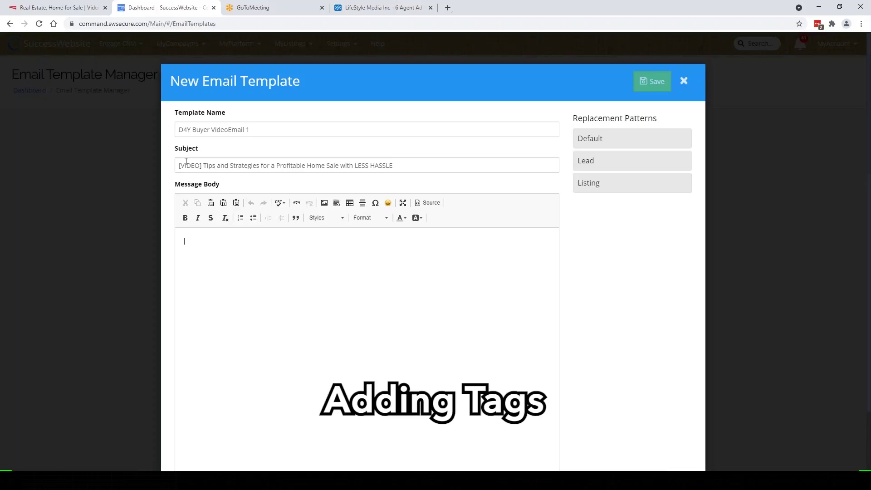
click(178, 165)
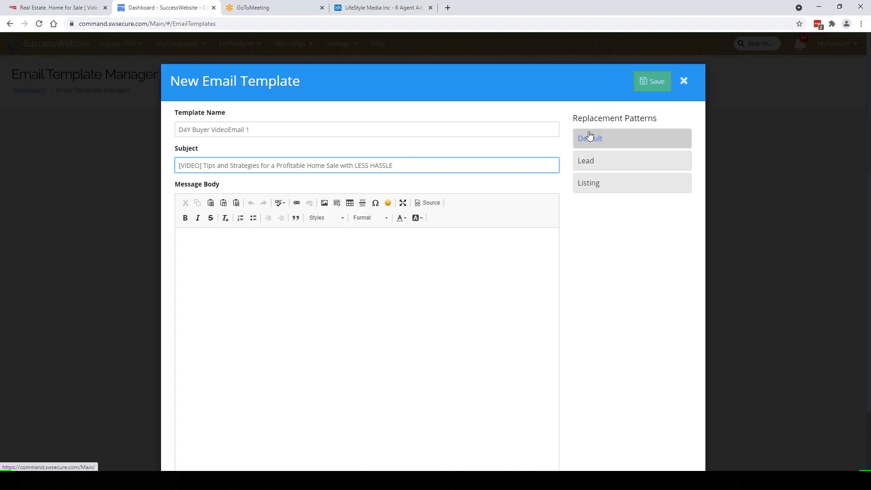
click(588, 163)
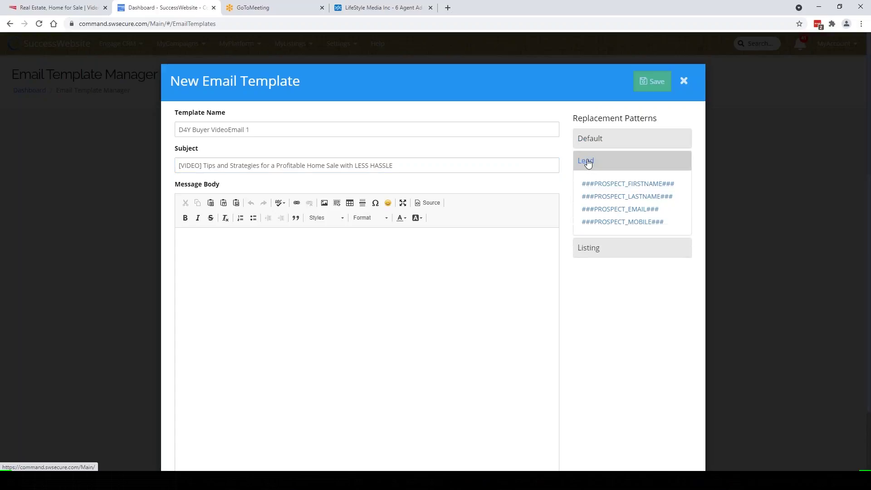
click(621, 186)
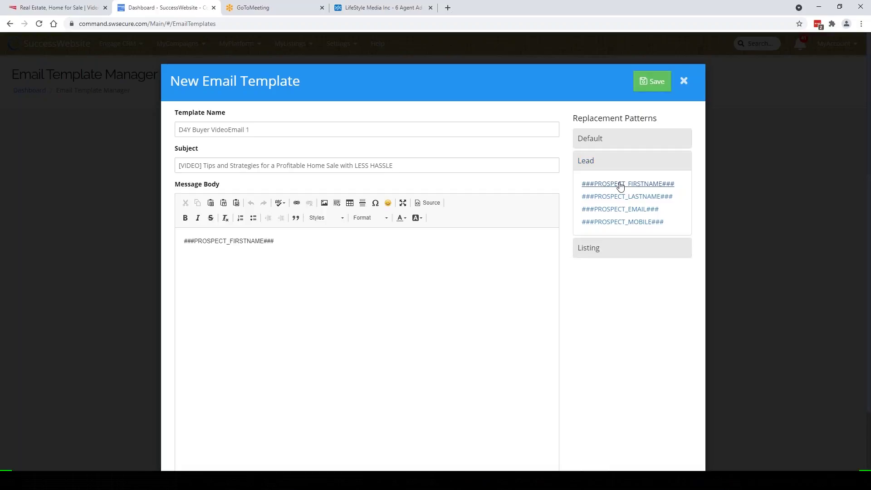
drag(278, 241, 184, 241)
key(ctrl+c)
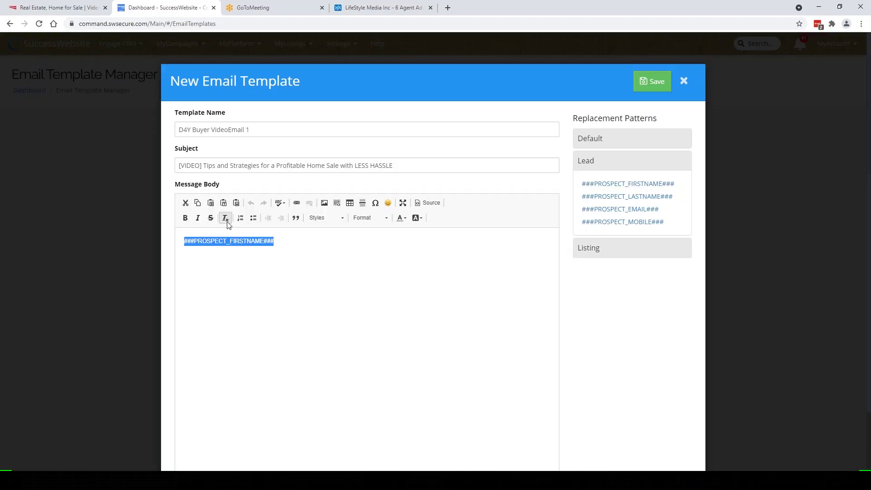
key(Delete)
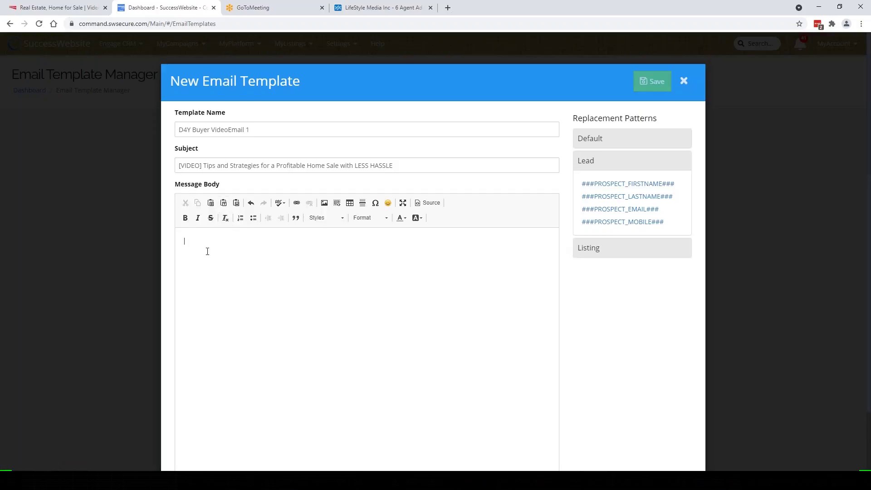
click(181, 165)
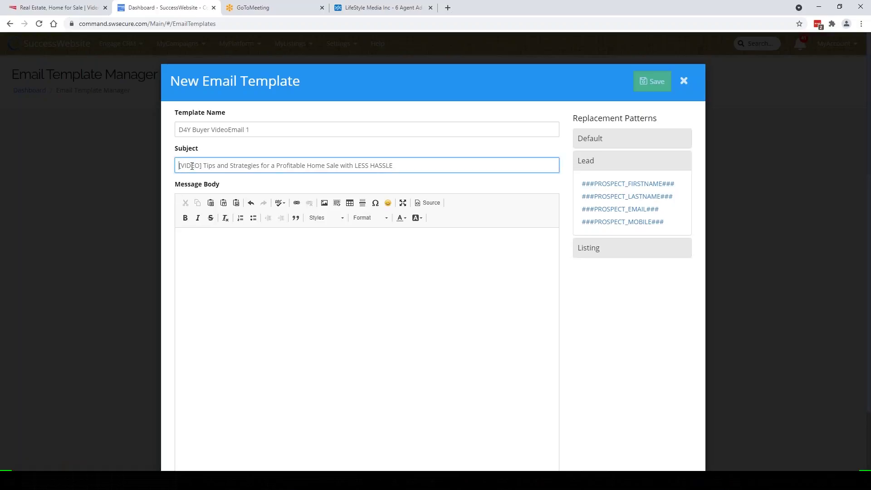
key(ctrl+v)
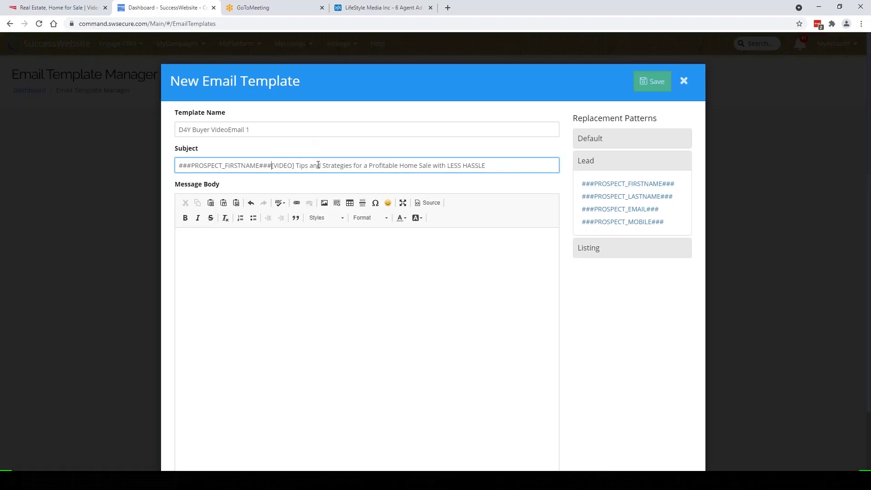
text(,)
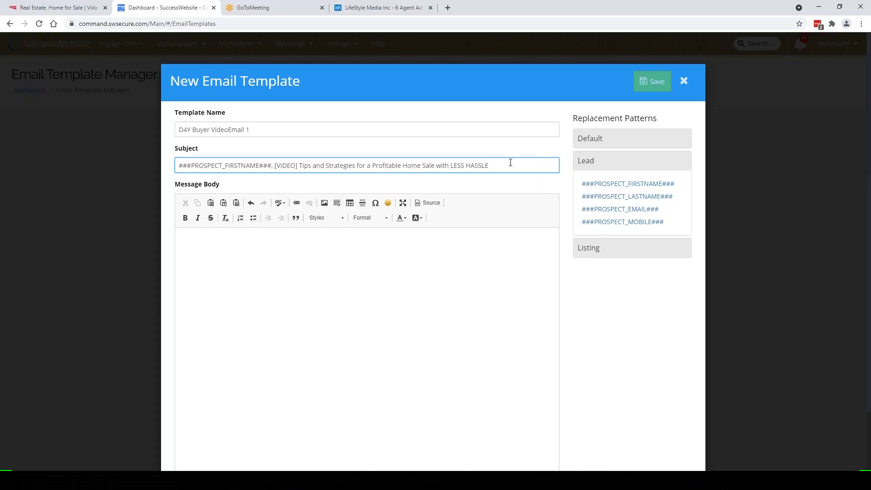
Switch to the Word Buyer Series document and review the banner placeholder, play-button image and body text of Buyer VideoEmail 1.
click(477, 278)
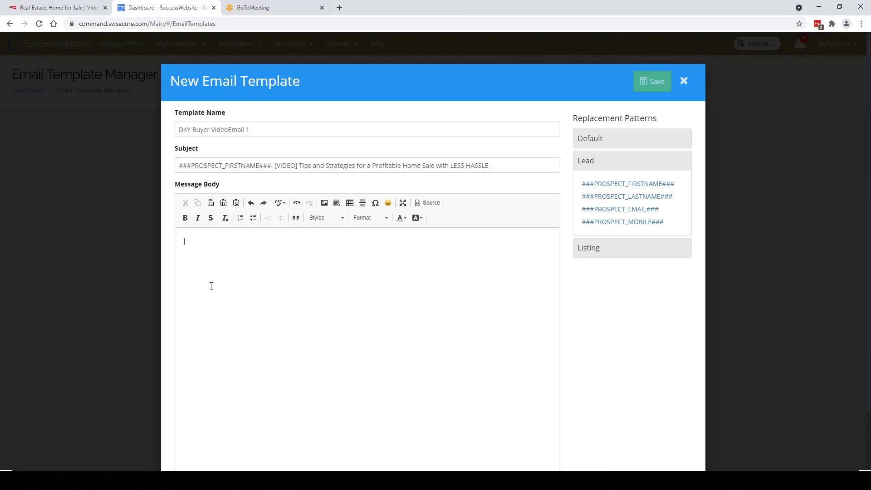
scroll(220, 251, down, 2)
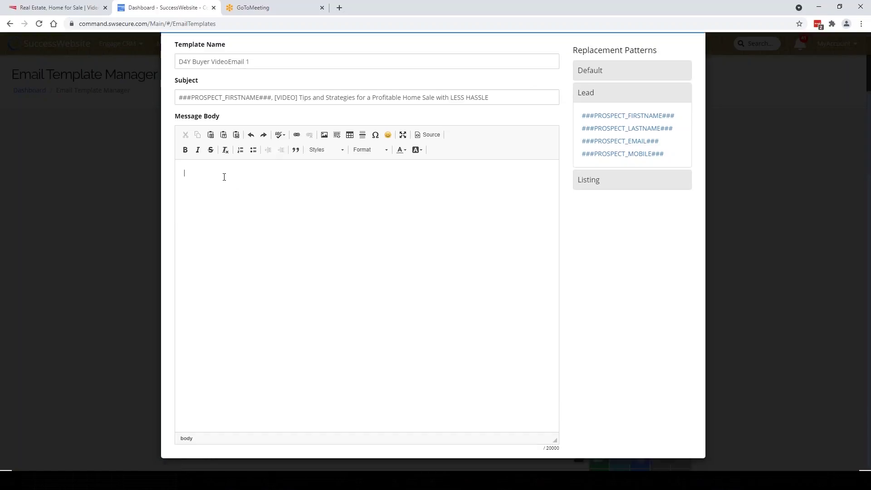
click(504, 480)
click(472, 441)
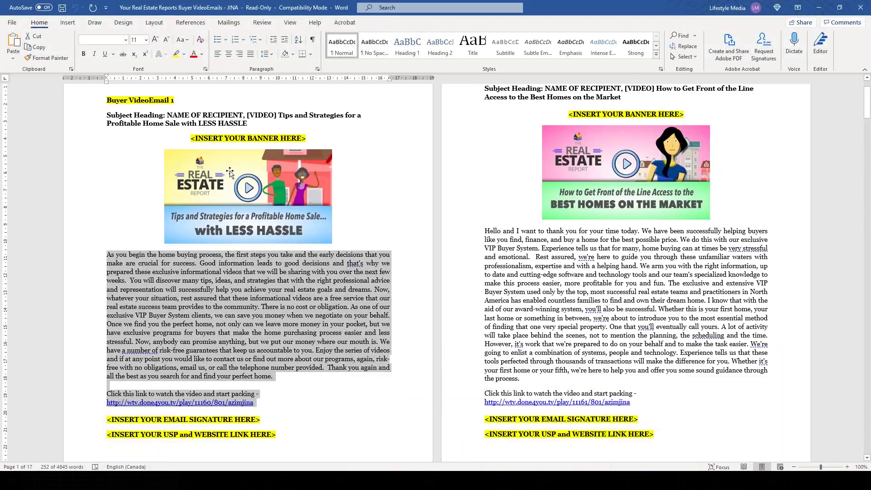
click(255, 137)
drag(255, 137, 256, 138)
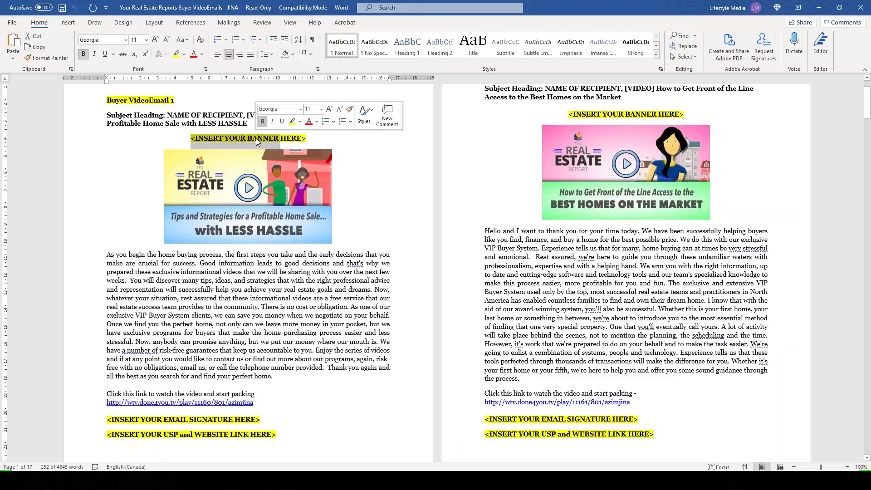
click(256, 178)
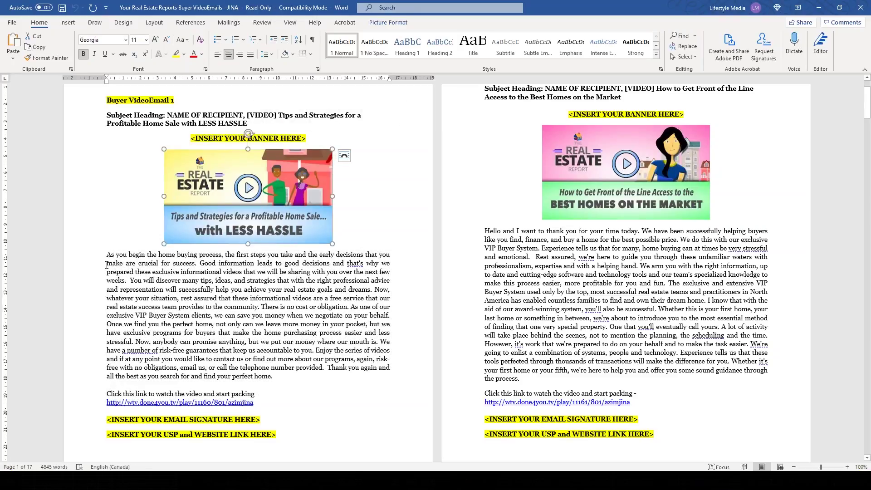
drag(108, 253, 301, 407)
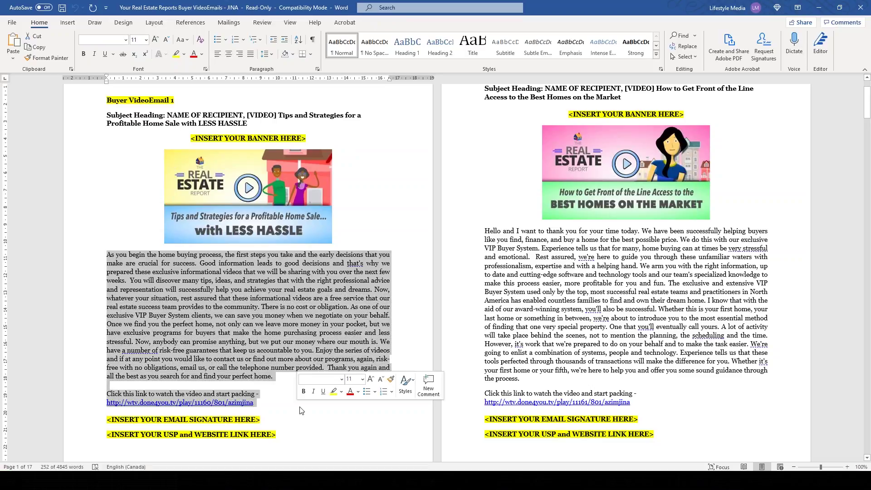
Copy Buyer VideoEmail 1's body paragraph and video link line from Word into the template's Message Body in Chrome.
click(125, 236)
scroll(144, 232, up, 1)
drag(107, 276, 273, 427)
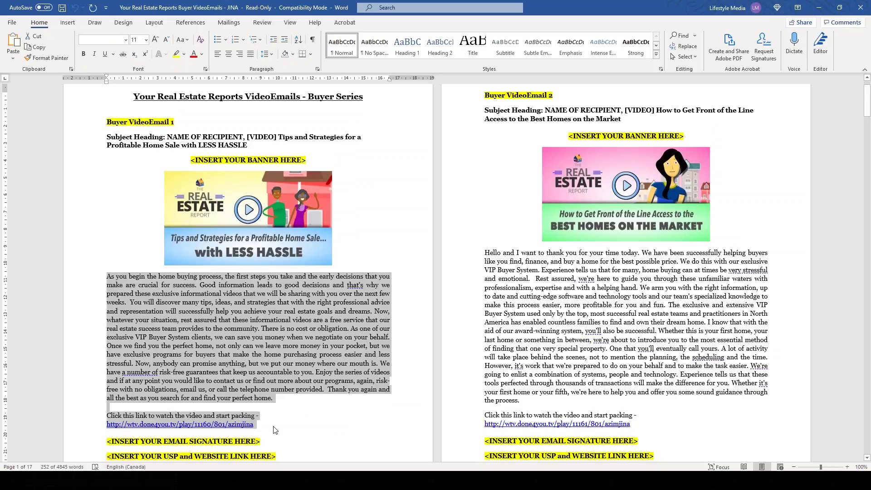
click(109, 277)
drag(109, 277, 257, 426)
key(ctrl+c)
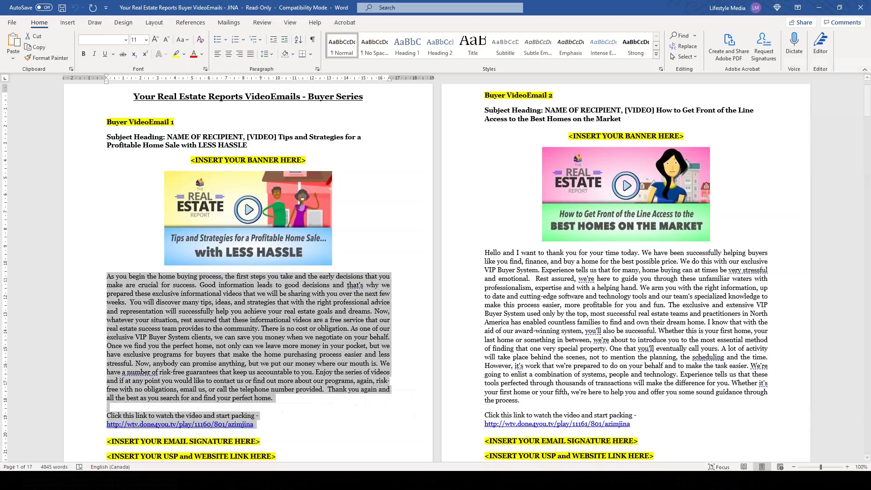
key(alt+Tab)
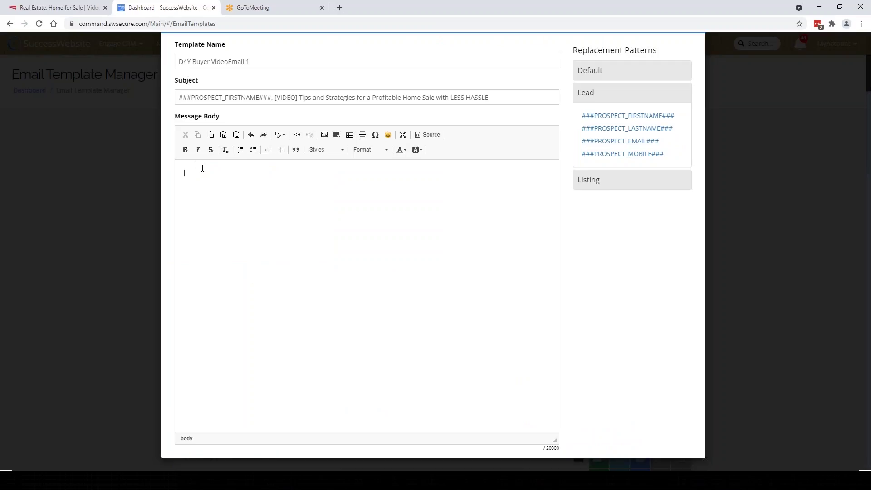
key(ctrl+v)
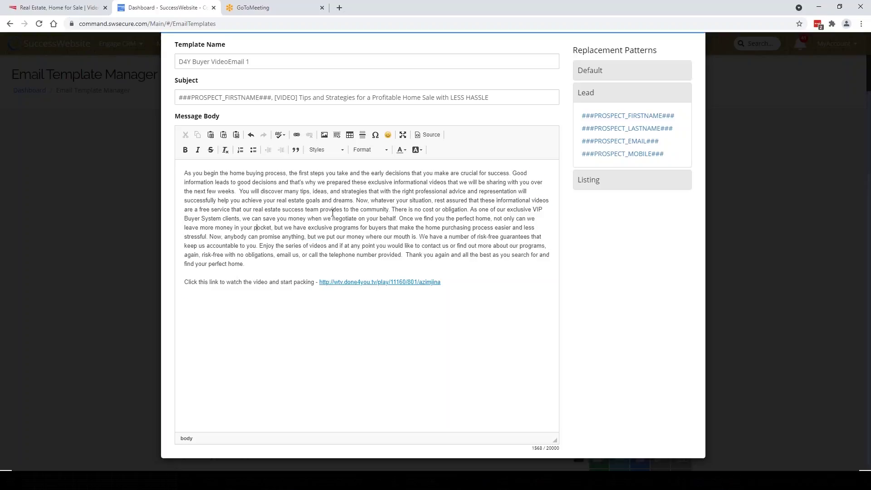
key(ctrl+a)
click(368, 149)
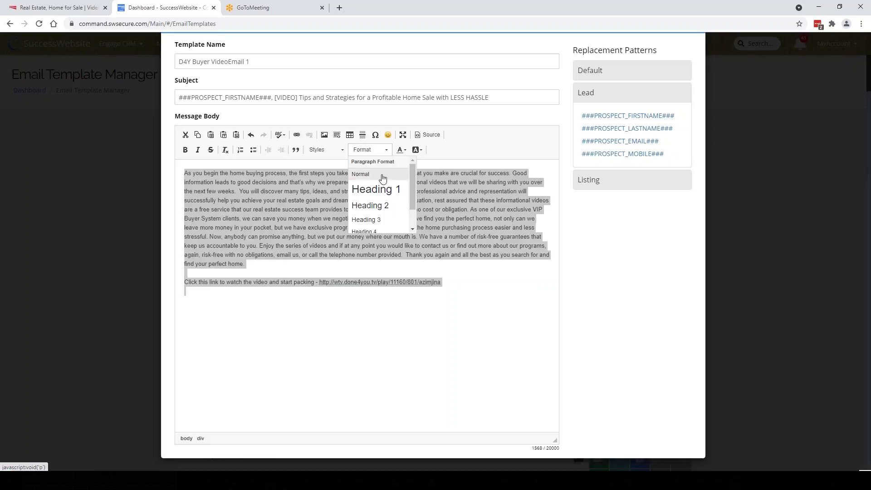
click(306, 184)
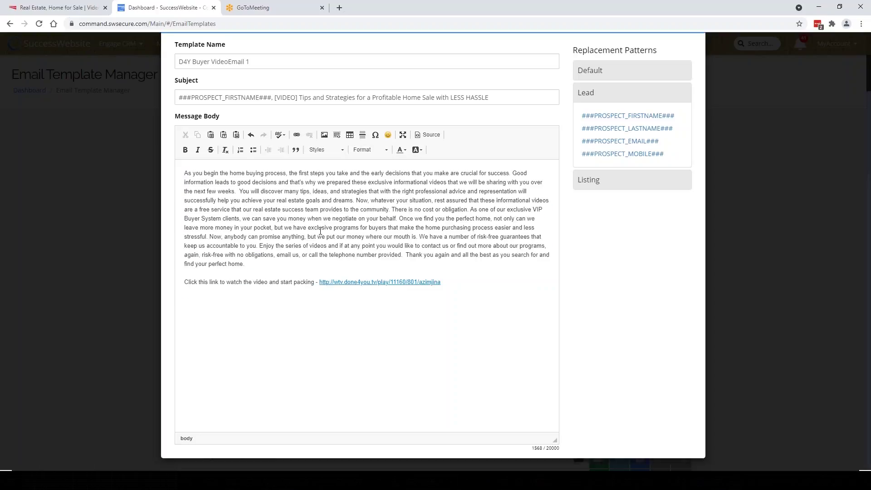
Start a new line below the video link in the Message Body, and review Buyer VideoEmail 1's signature and USP placeholders in Word.
click(451, 283)
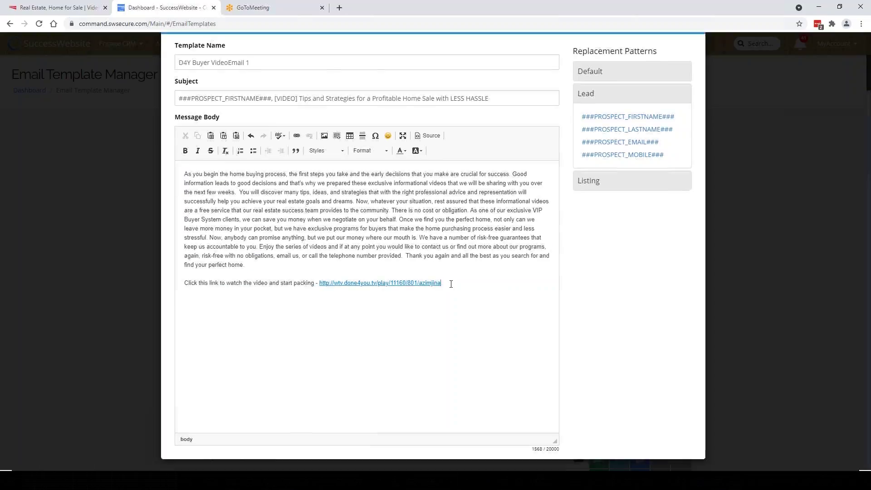
scroll(451, 283, up, 1)
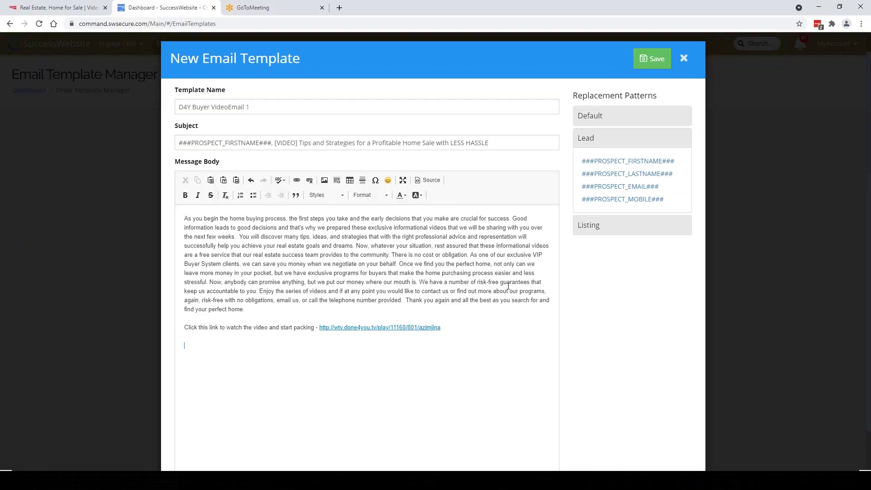
click(504, 480)
click(555, 440)
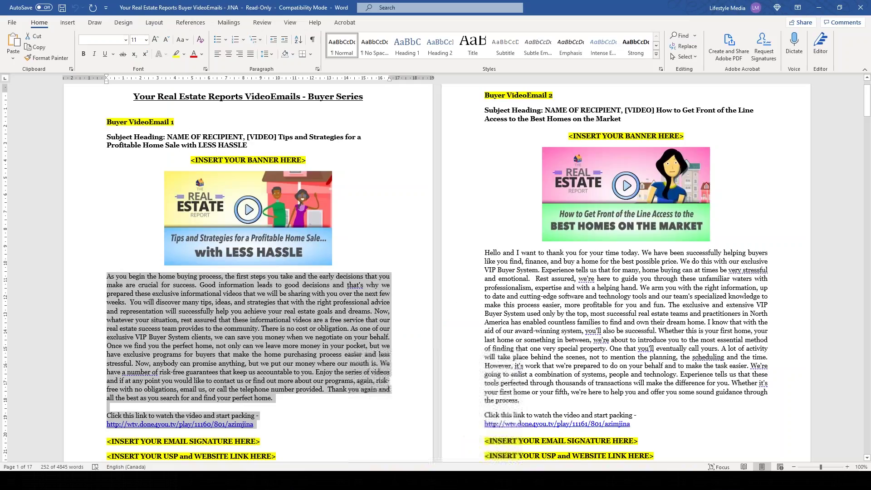
scroll(385, 273, down, 1)
scroll(249, 273, down, 1)
drag(93, 422, 93, 391)
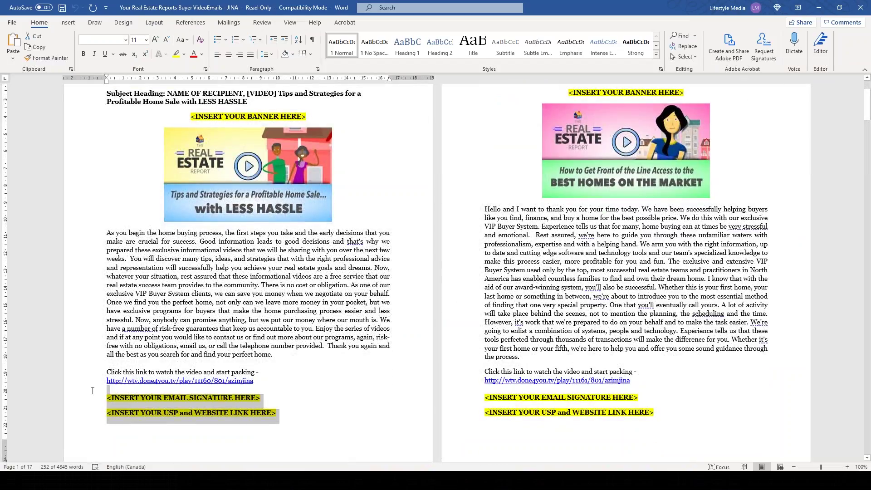
Back in Chrome, insert the Default replacement pattern ###AGENT_SIGNATURE### on the line below the video link in the Message Body.
click(263, 480)
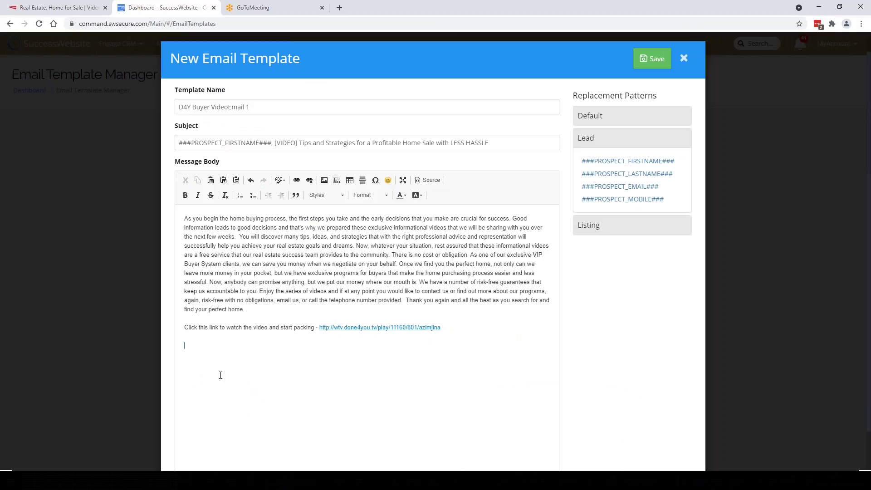
click(216, 342)
click(595, 118)
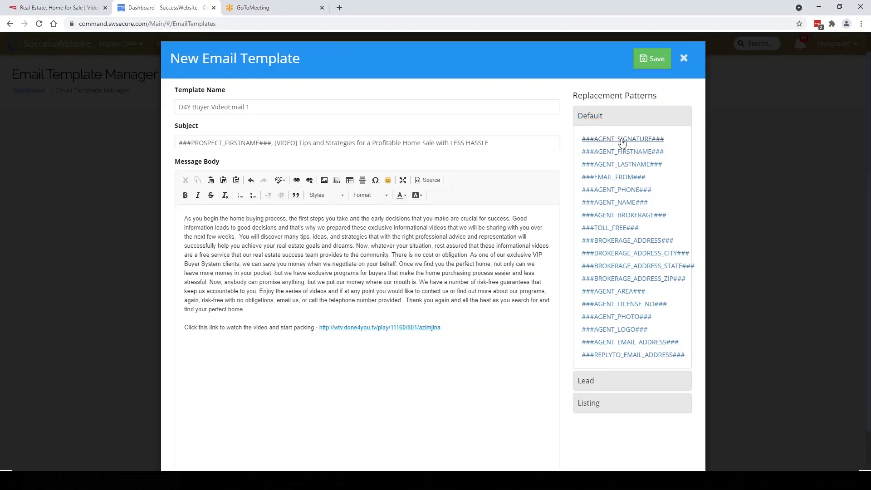
click(623, 140)
click(236, 340)
key(Delete)
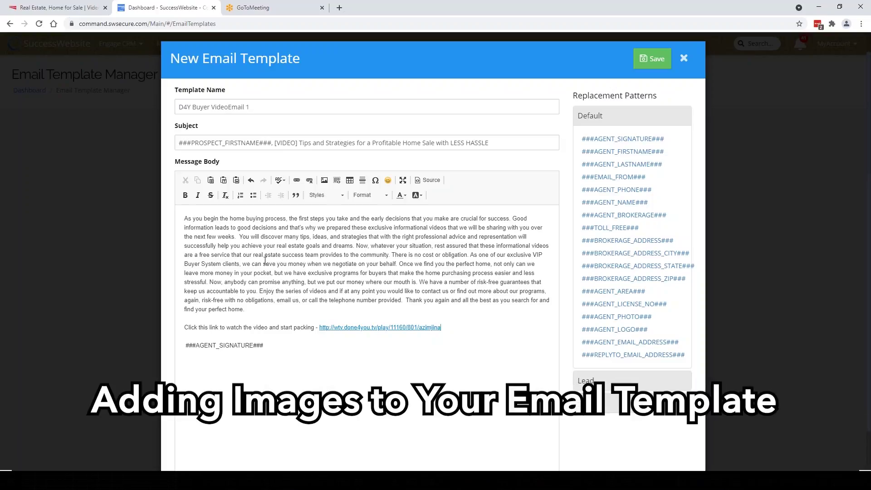
Check the INSERT YOUR BANNER HERE placeholder above Buyer VideoEmail 1's play-button image in Word, and return to the template in Chrome.
key(alt+Tab)
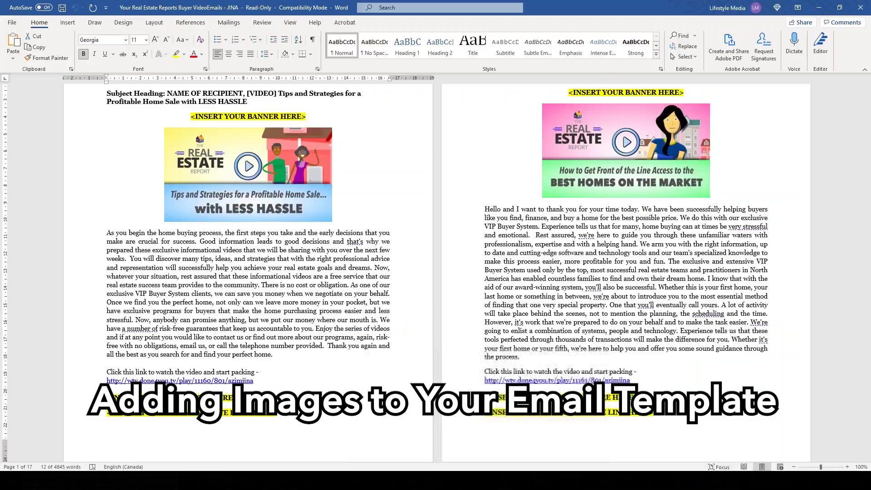
drag(312, 113, 193, 117)
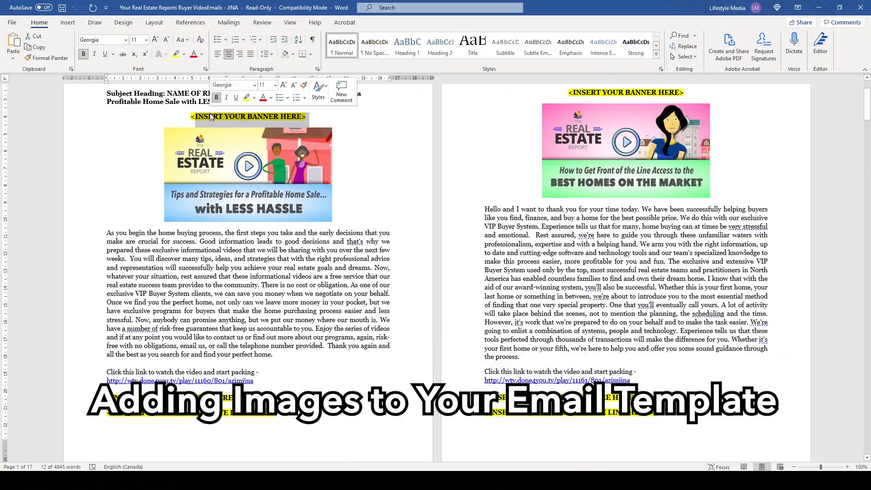
key(alt+Tab)
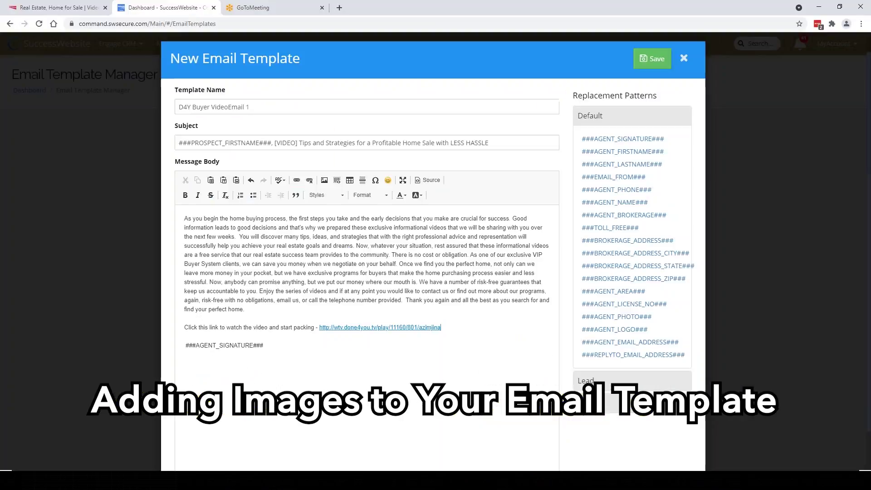
Save the new template as D4Y Buyer VideoEmail 1 SAMPLE and locate it in the Email Template Manager list.
click(652, 60)
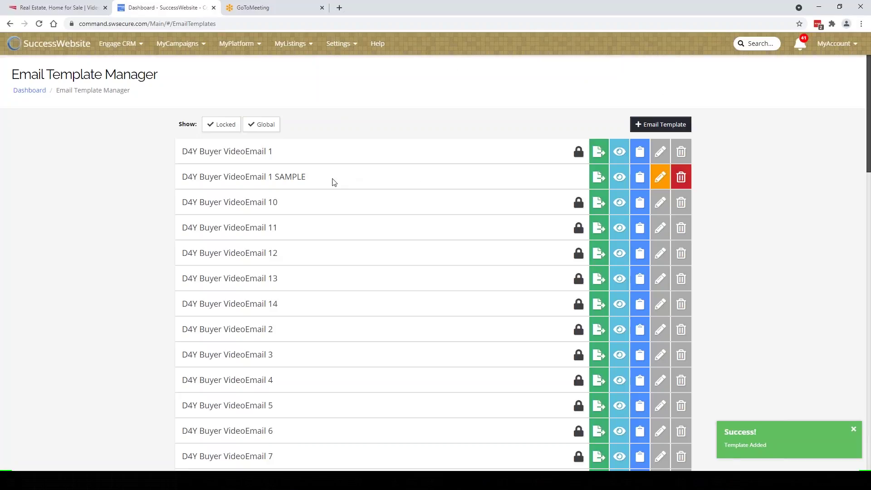
drag(307, 177, 183, 180)
click(343, 193)
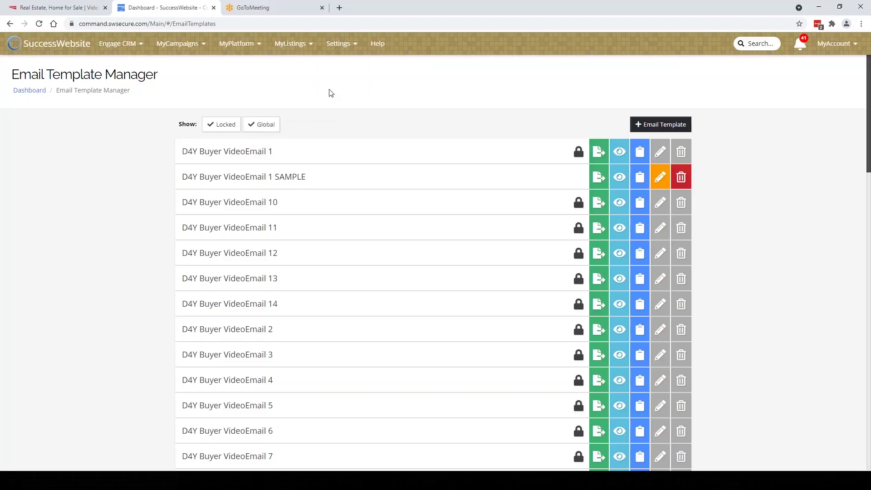
Open the platform's site editor and go to its My Files list of uploaded images.
mouse_move(253, 47)
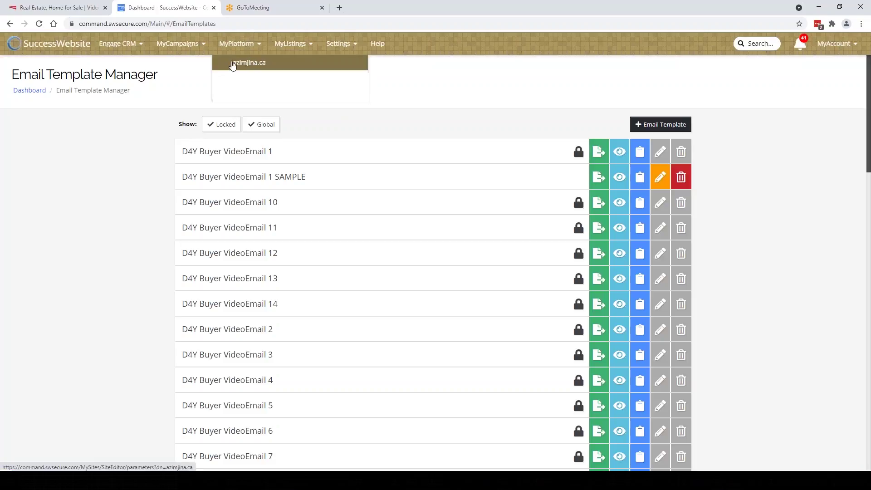
click(253, 67)
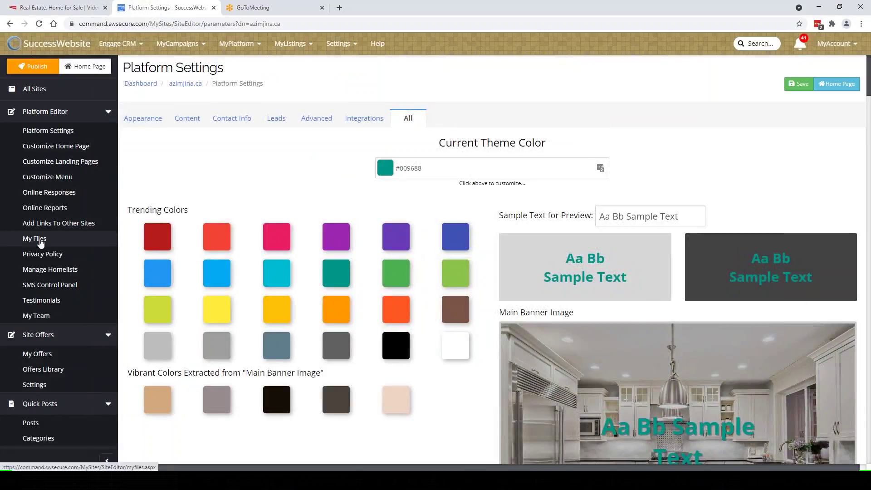
click(41, 239)
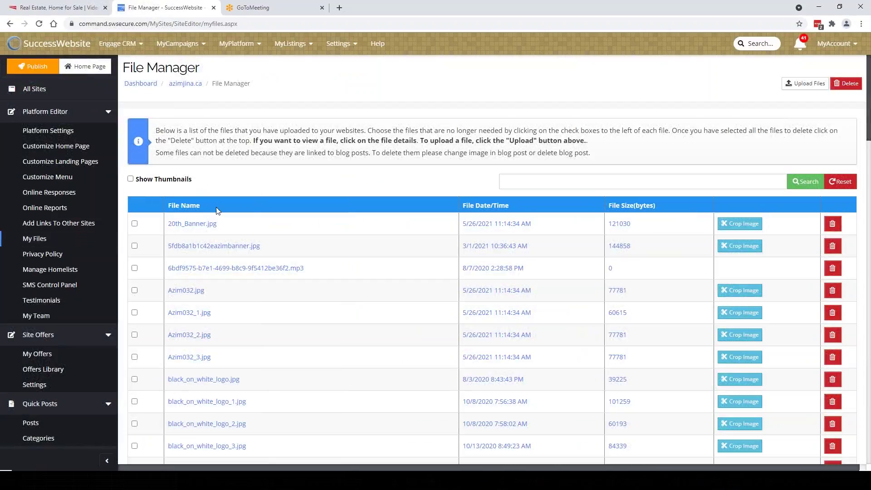
Review the uploaded Buyer (RER_B) and Seller (RER_S) play-button images in the File Manager list.
scroll(213, 199, down, 15)
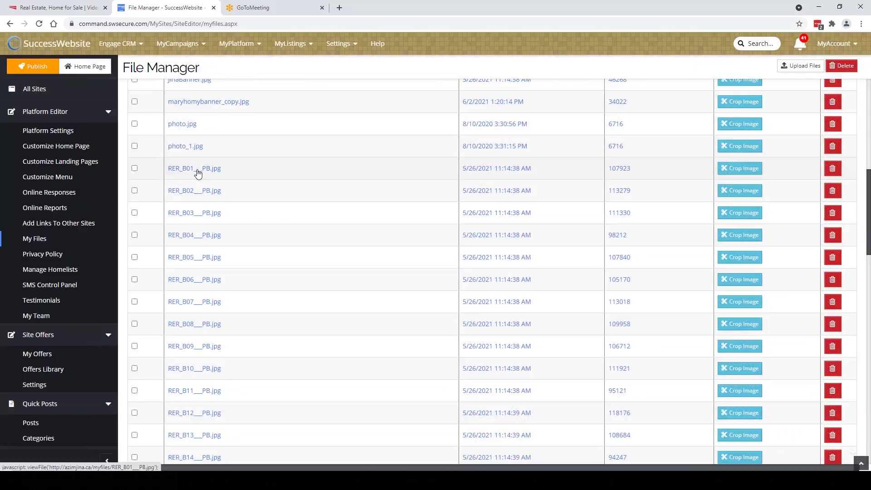
scroll(198, 174, down, 5)
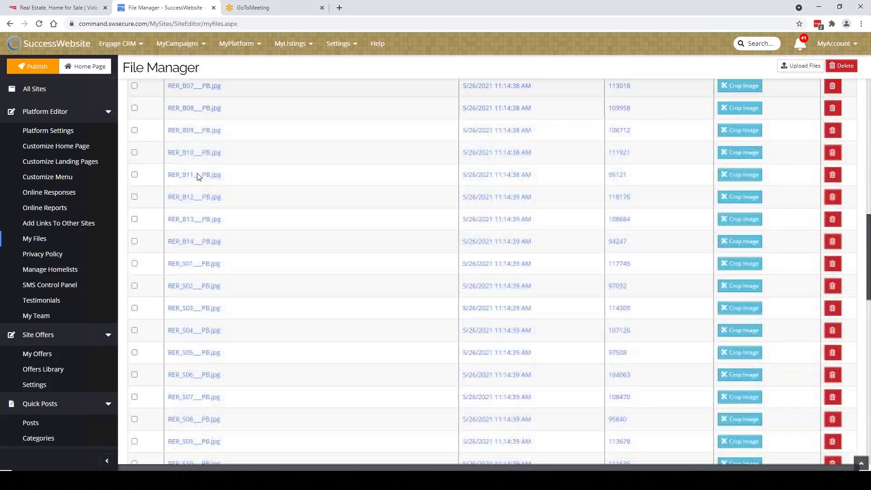
scroll(194, 273, up, 3)
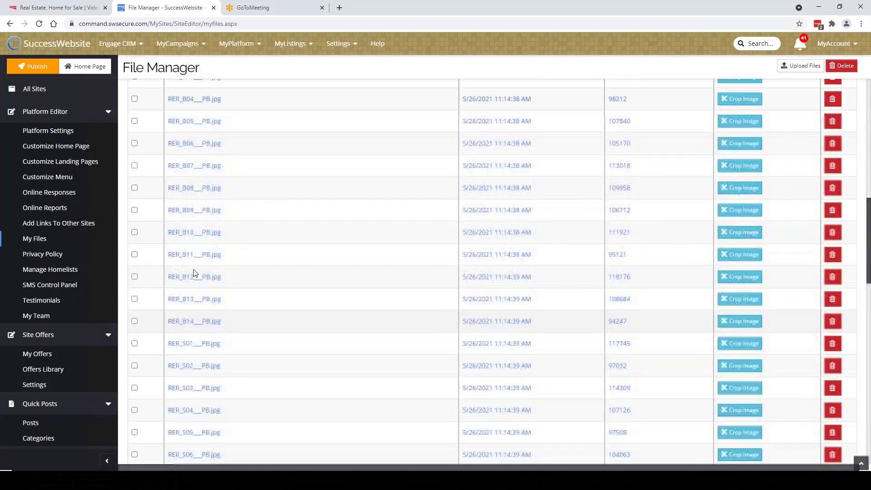
scroll(200, 250, up, 1)
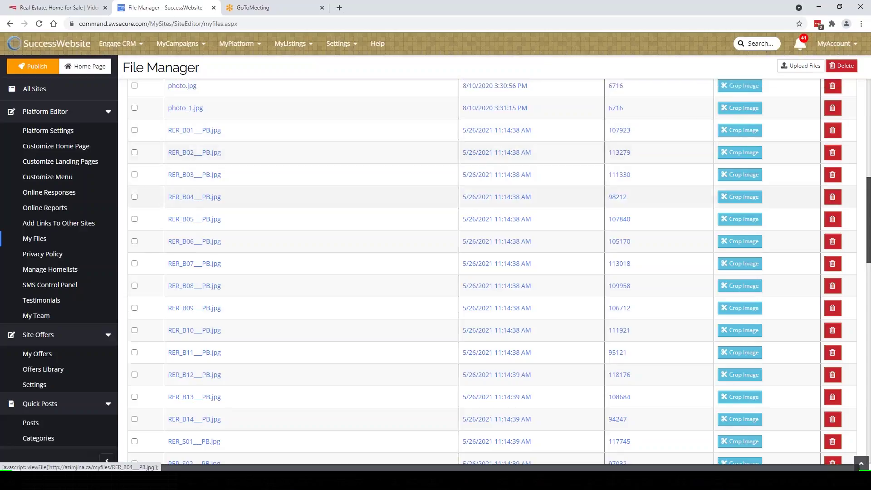
scroll(193, 206, down, 2)
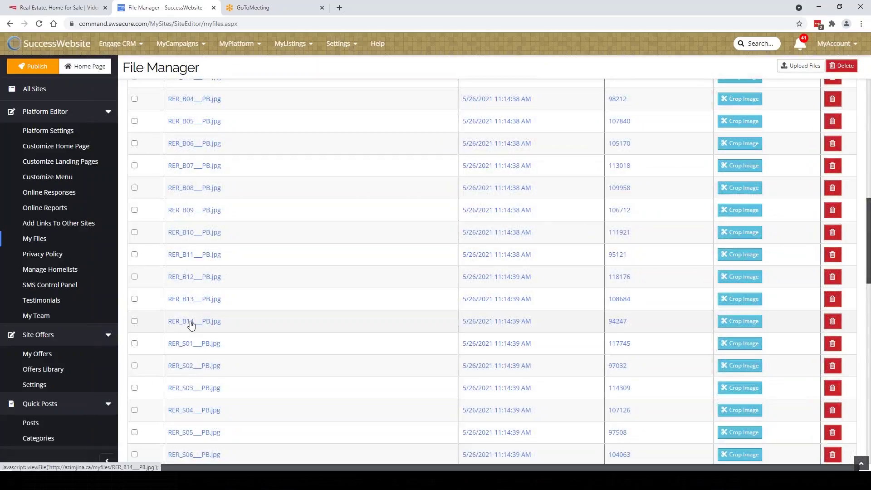
scroll(188, 320, down, 1)
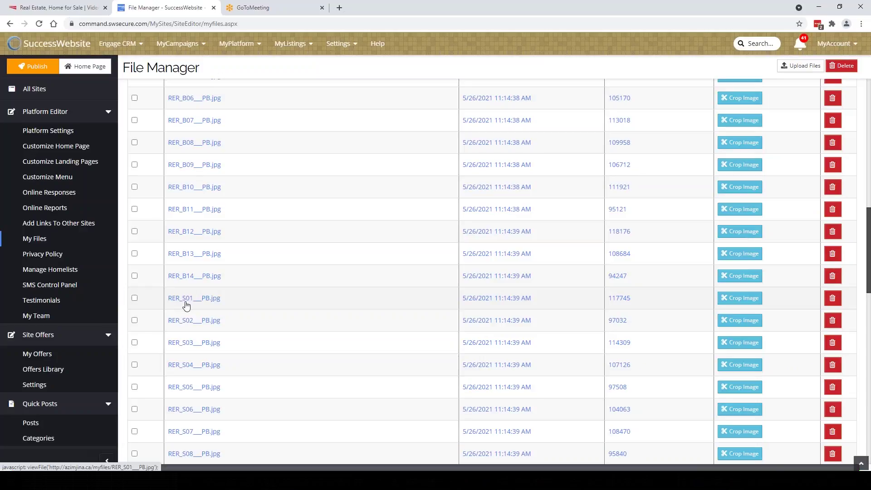
scroll(190, 304, down, 5)
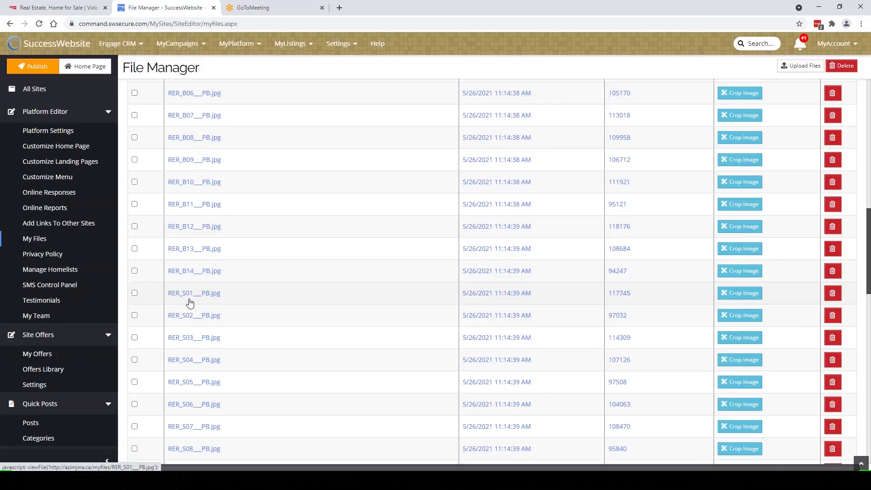
scroll(189, 304, down, 8)
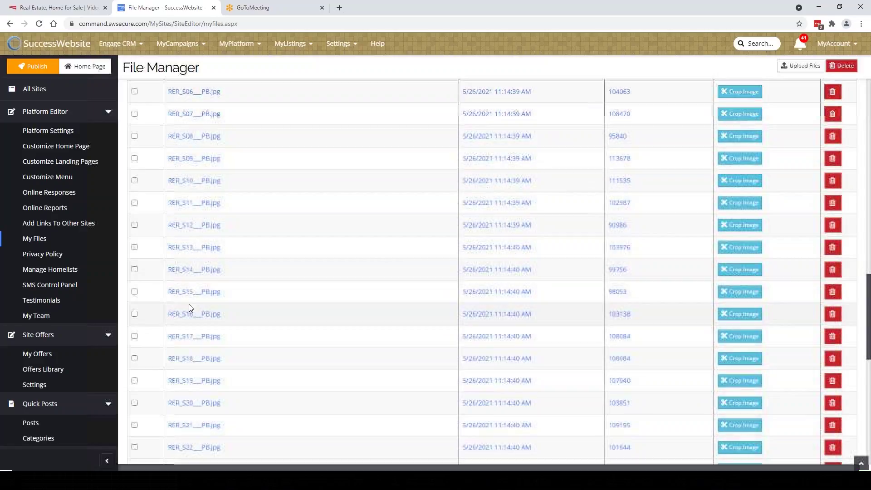
scroll(189, 263, down, 5)
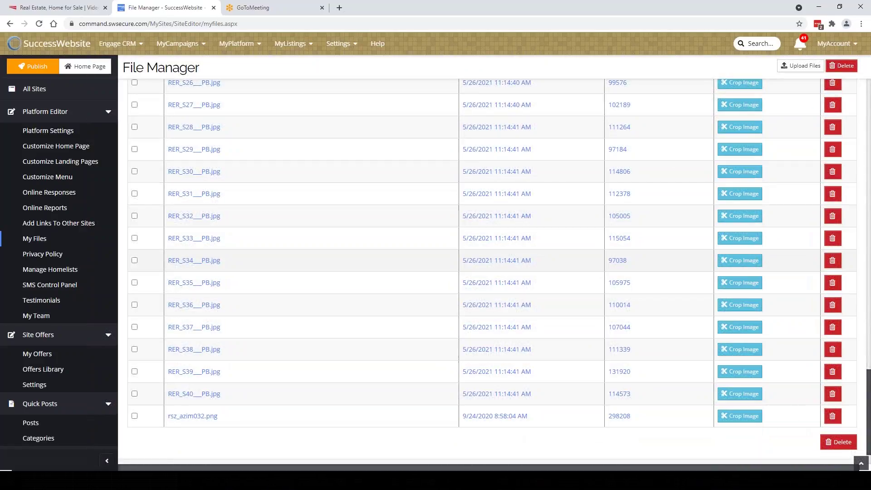
scroll(195, 294, up, 13)
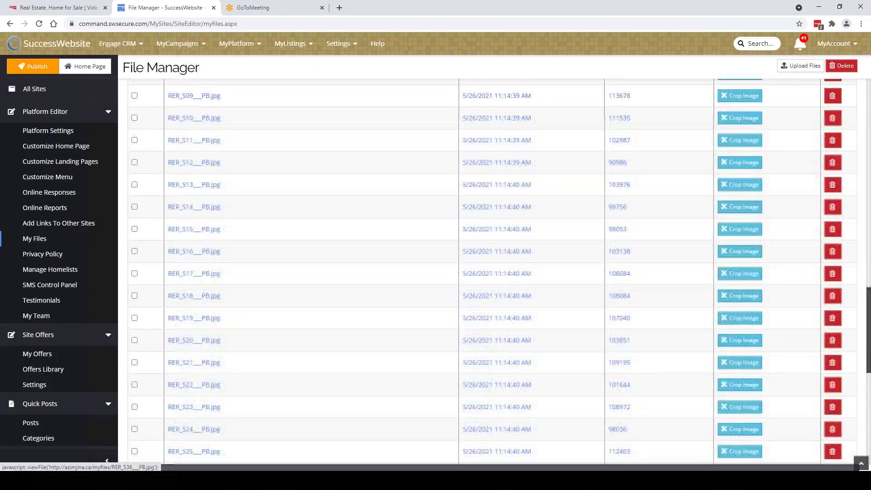
scroll(195, 294, up, 5)
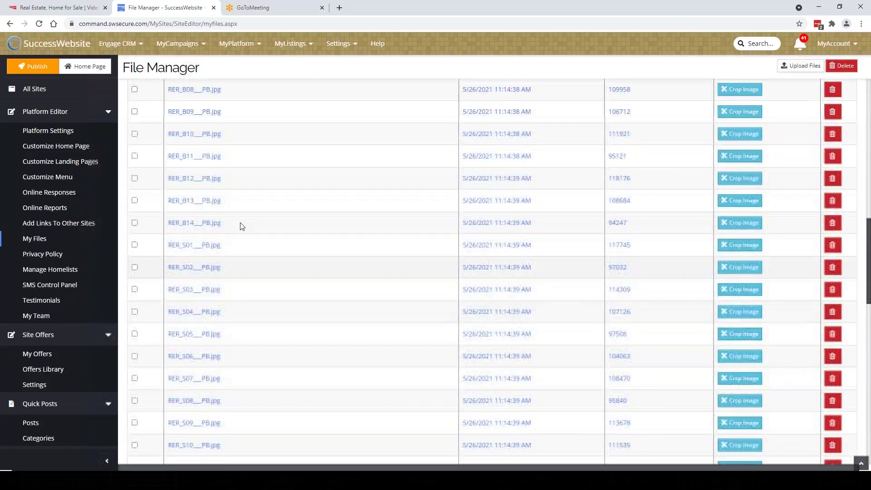
scroll(223, 197, up, 4)
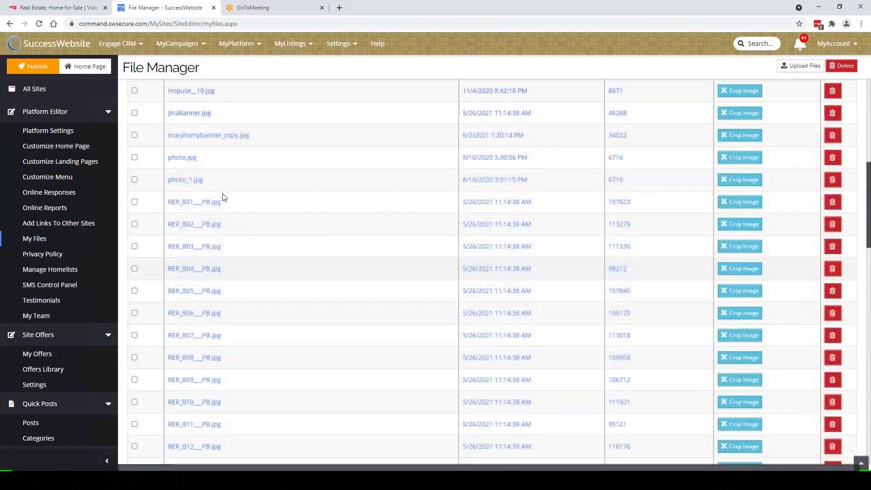
Open the RER_B01___PB.jpg image and select its web address only up to .jpg, excluding the ?t= part.
click(189, 213)
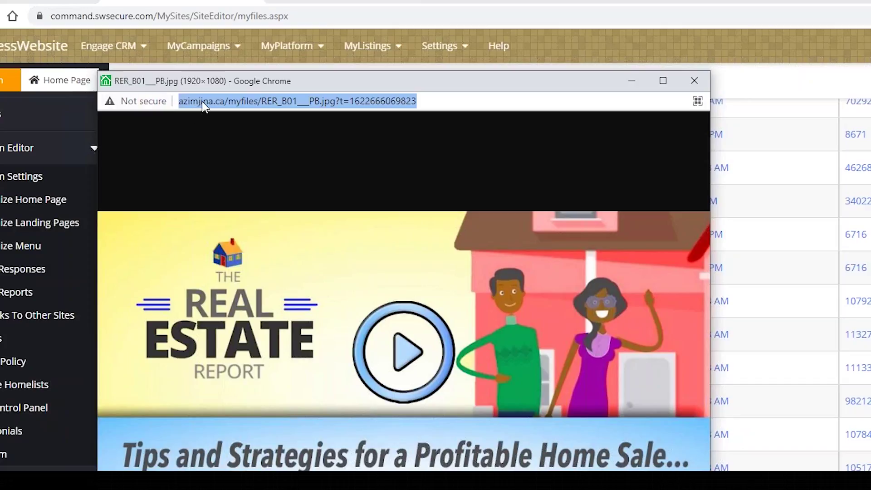
click(203, 102)
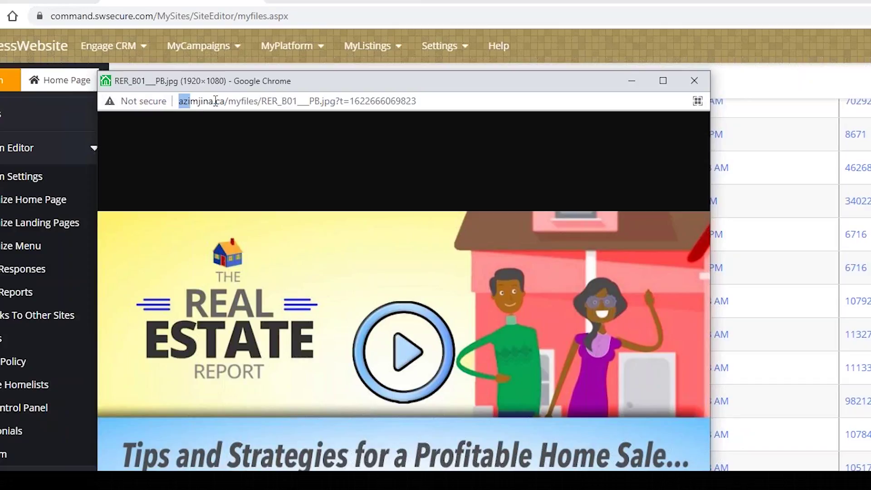
drag(178, 100, 431, 101)
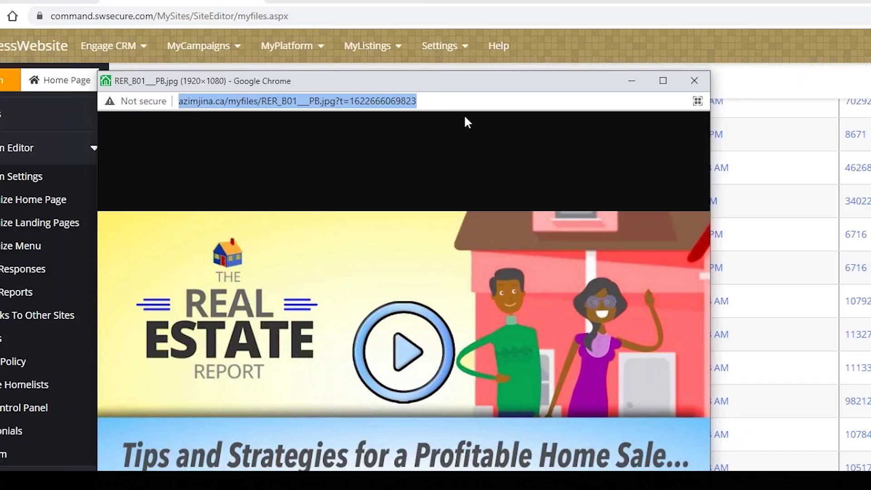
click(327, 101)
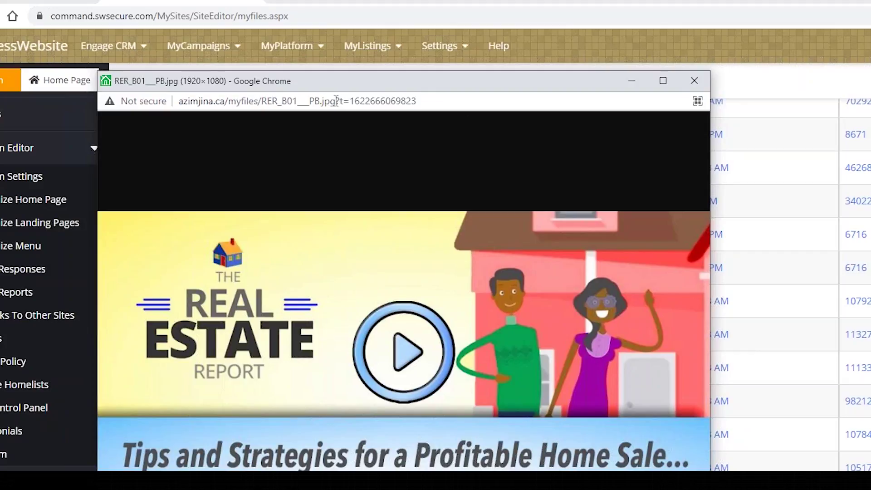
drag(336, 100, 232, 103)
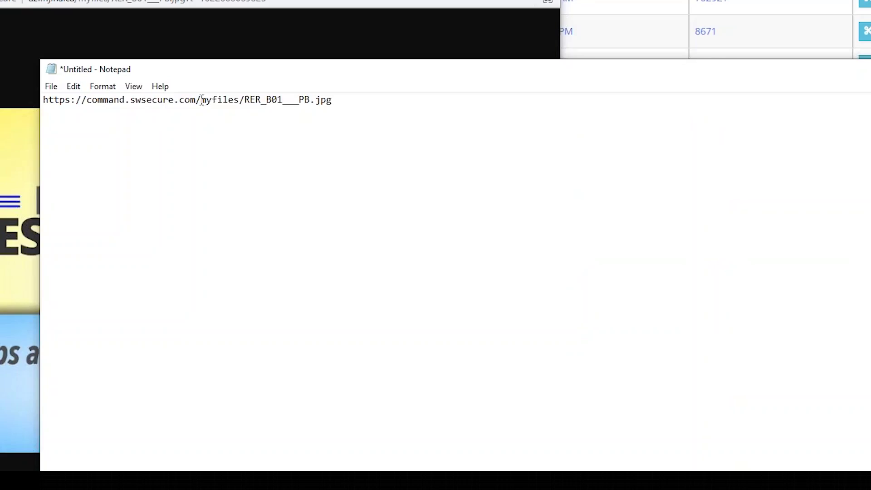
drag(202, 100, 351, 102)
key(ctrl+c)
key(BackSpace)
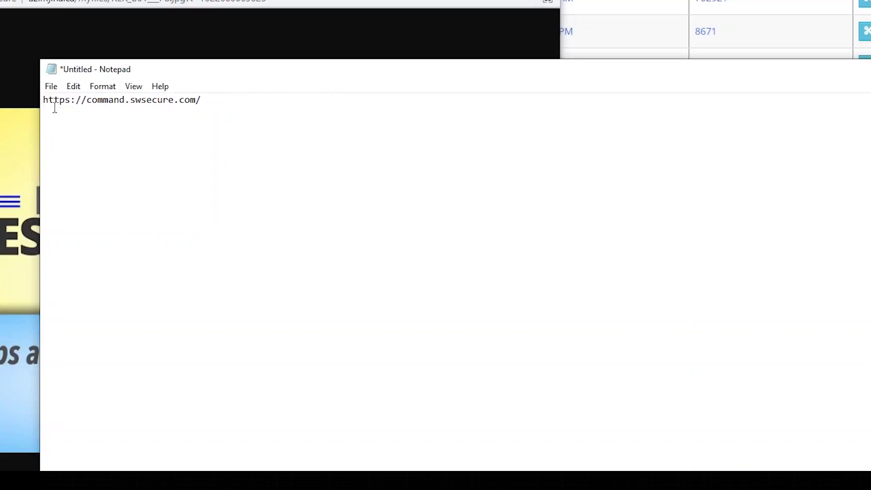
drag(44, 100, 182, 102)
click(77, 104)
drag(87, 100, 130, 102)
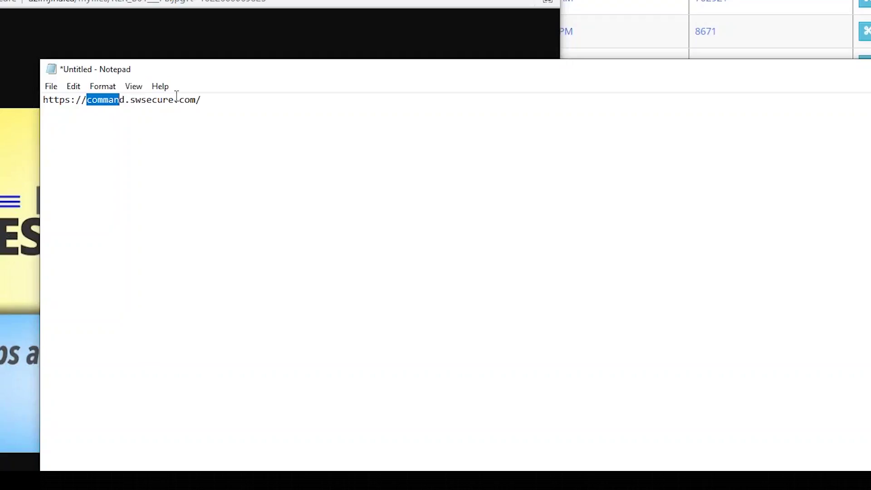
click(226, 97)
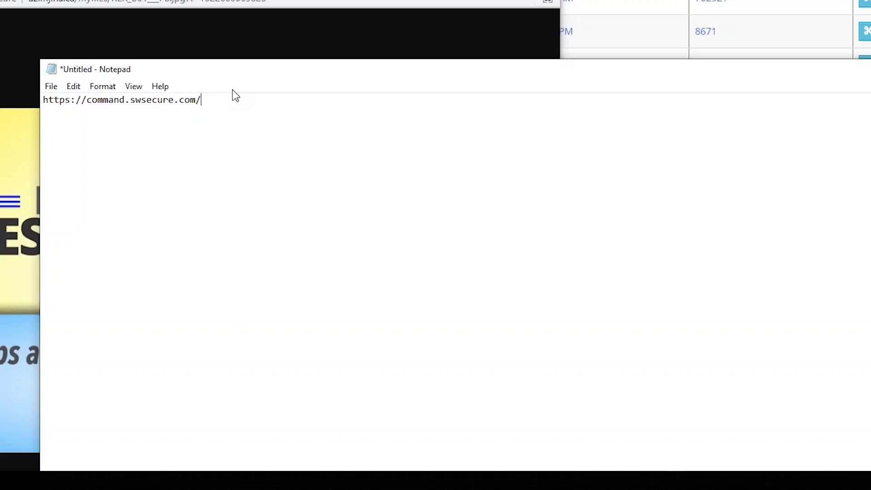
In Notepad, append myfiles/RER_B01___PB.jpg to the base address and copy the complete image address.
key(ctrl+v)
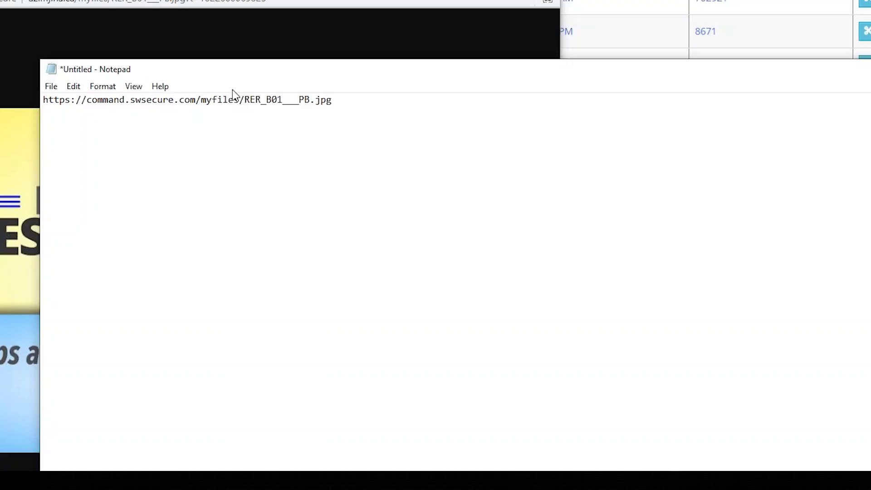
drag(367, 100, 43, 99)
key(ctrl+c)
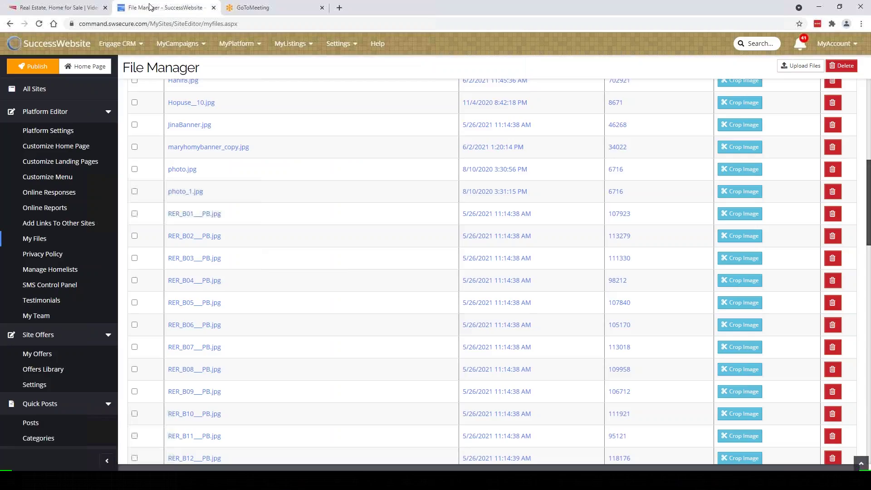
Open the D4Y Buyer VideoEmail 1 SAMPLE email template for editing and add blank space above the message text.
click(121, 43)
click(232, 202)
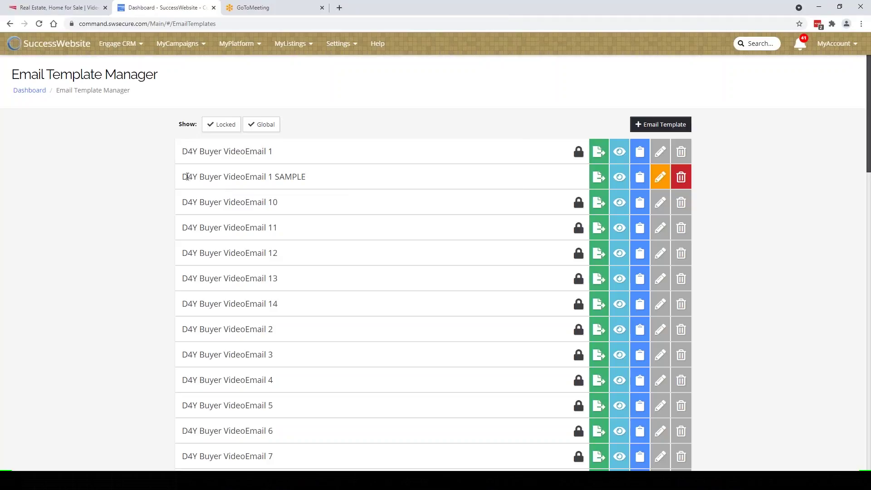
click(660, 181)
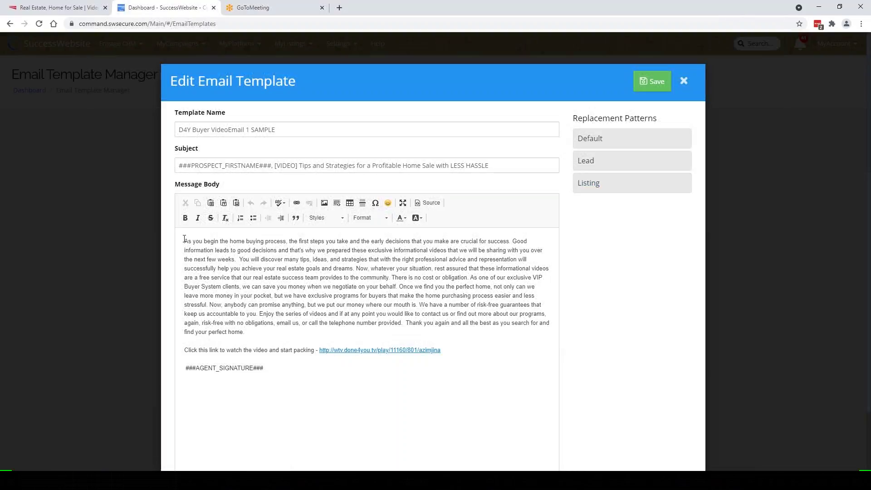
key(Return)
click(252, 249)
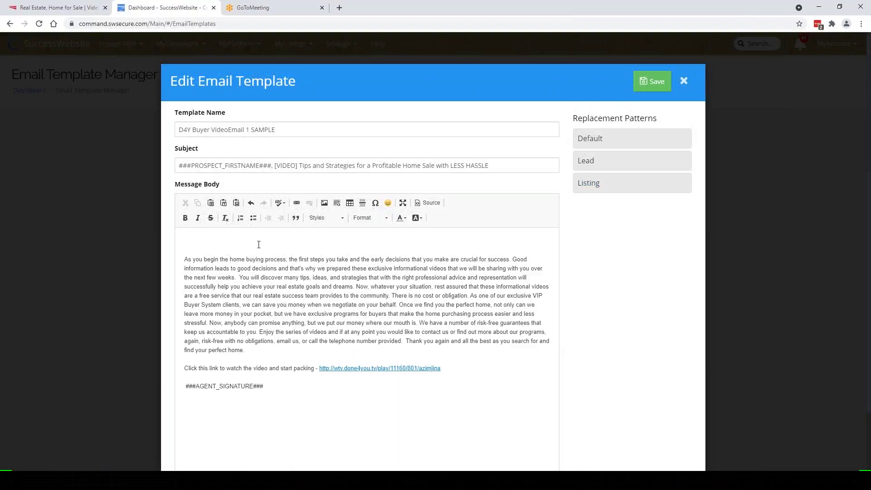
Check the image placement in the Buyer Word document and enter the copied RER_B01___PB.jpg address for a new image above the template's message text.
click(496, 480)
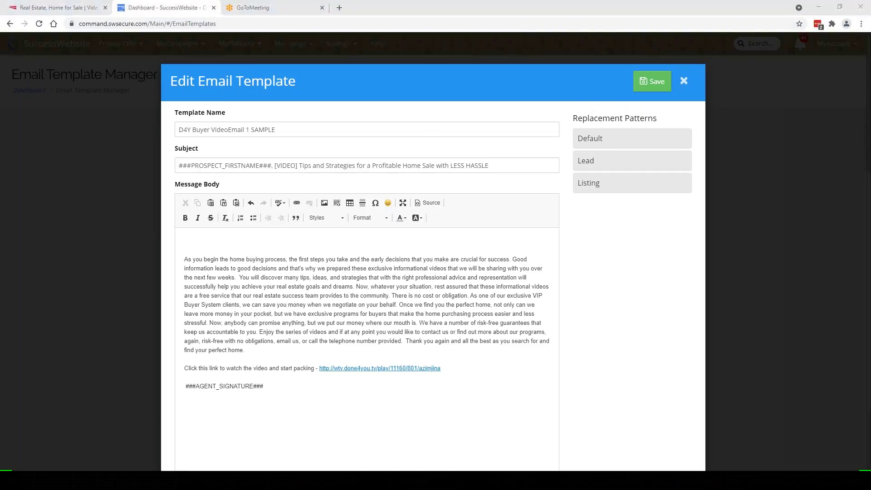
click(529, 442)
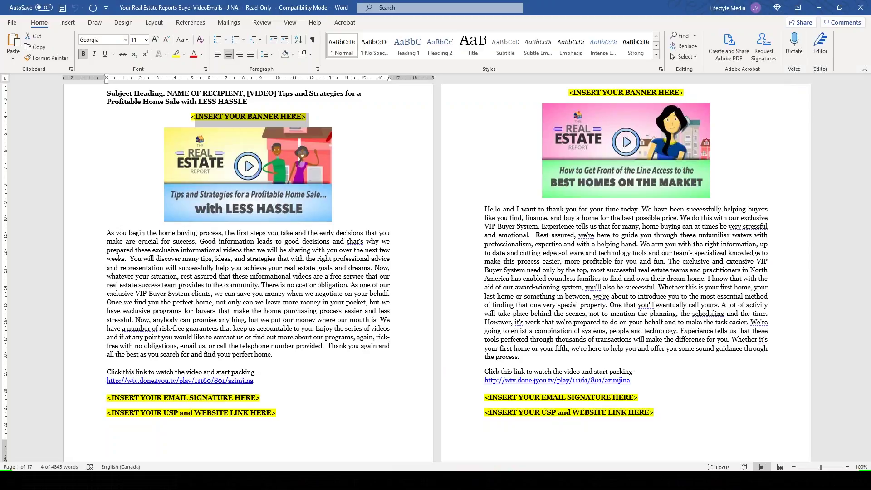
mouse_move(285, 480)
click(217, 459)
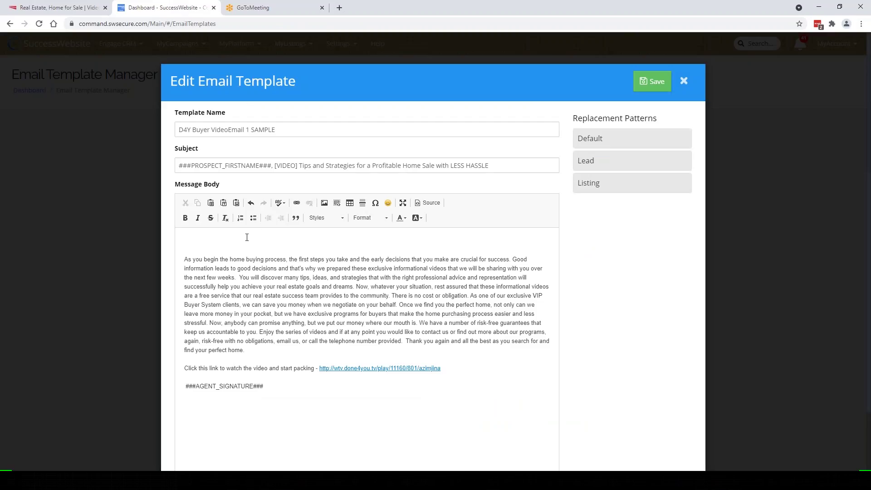
click(324, 203)
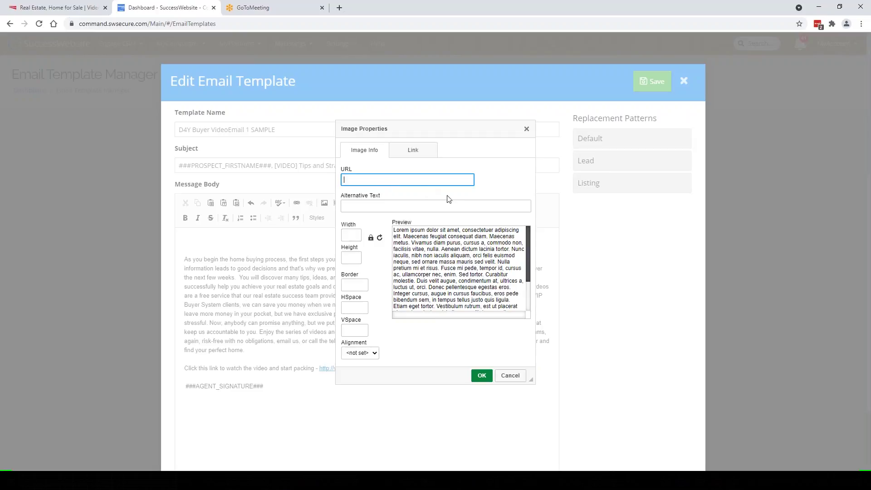
key(ctrl+v)
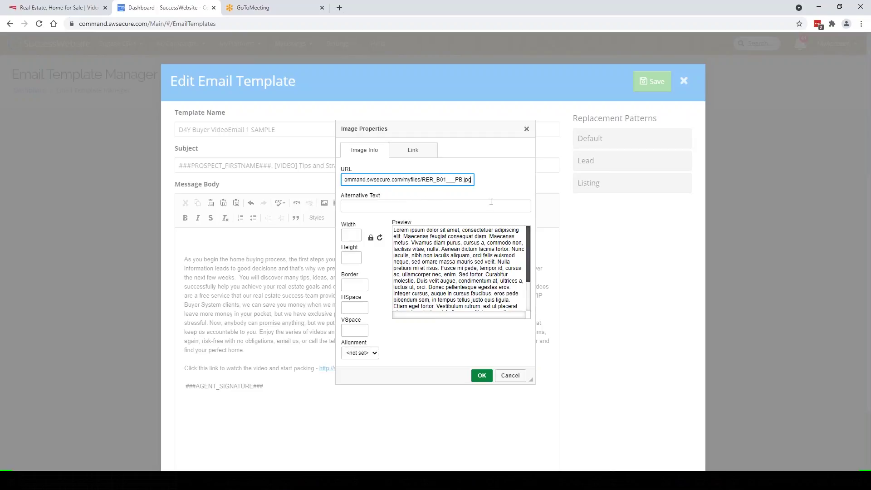
click(491, 202)
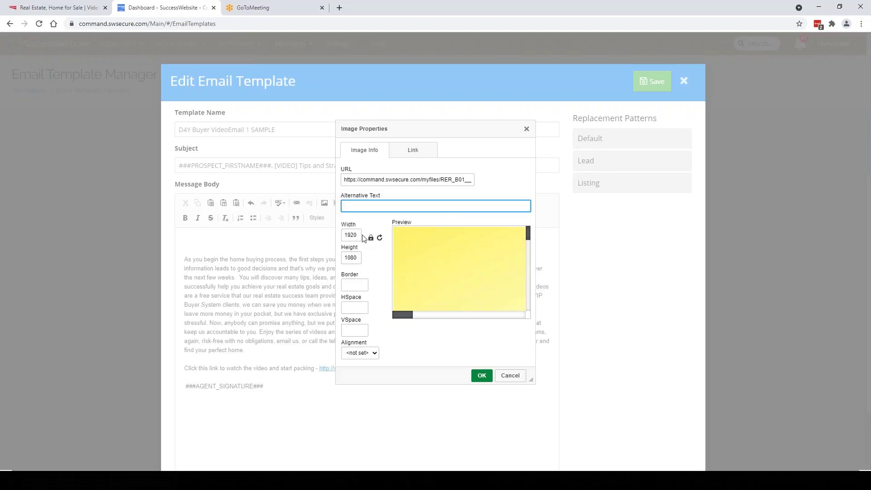
Set the play-button image's width to 500 with proportional height and insert it into the message.
drag(359, 235, 324, 238)
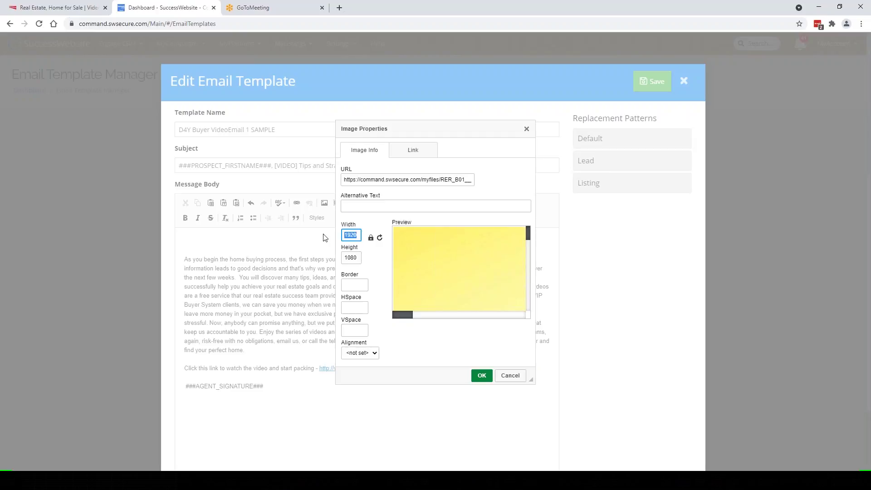
text(500)
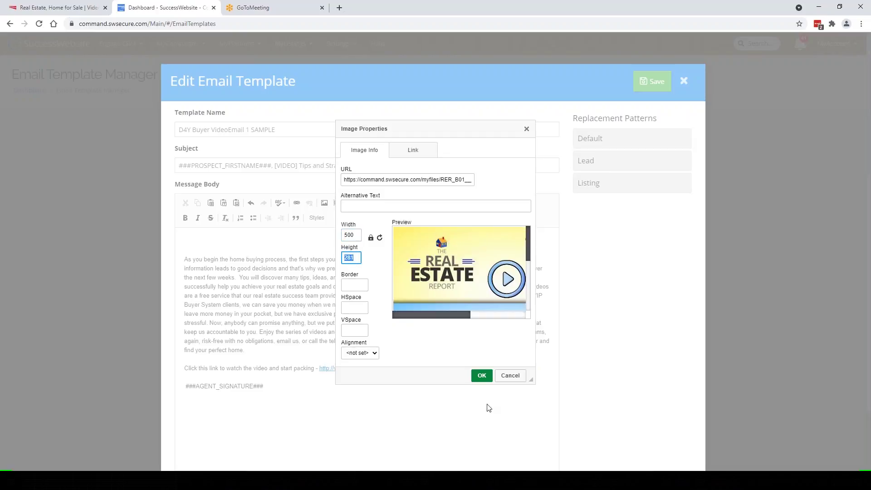
click(486, 378)
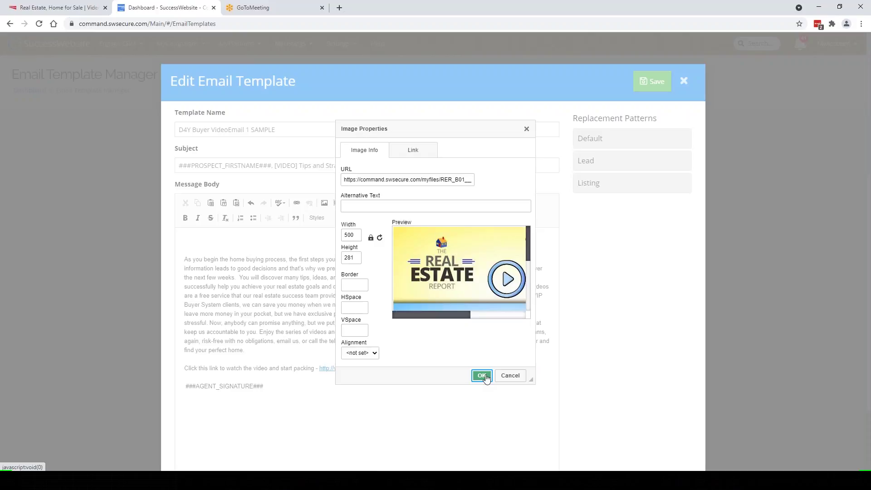
click(486, 378)
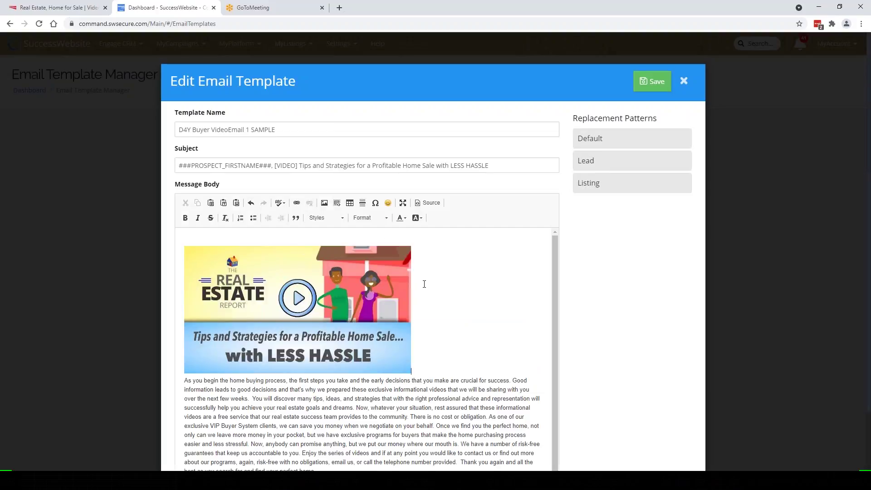
Add a blank line between the play-button image and the message text, and save the template.
click(379, 297)
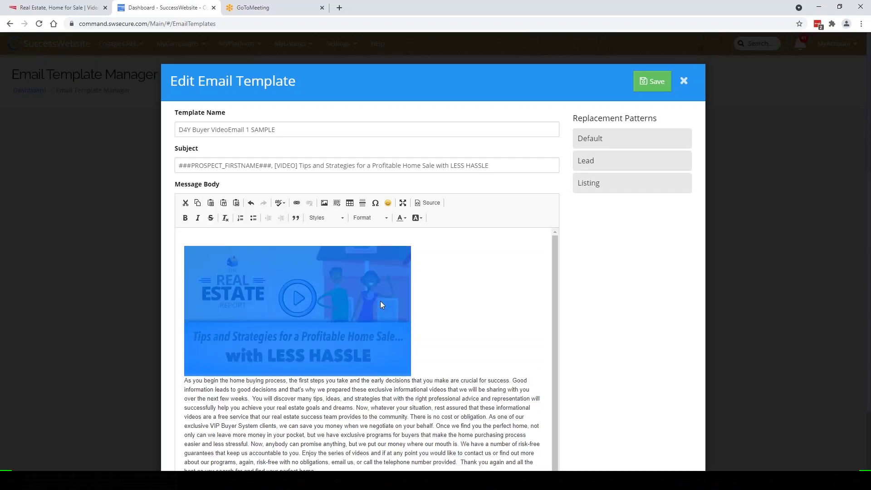
key(Return)
scroll(478, 279, down, 1)
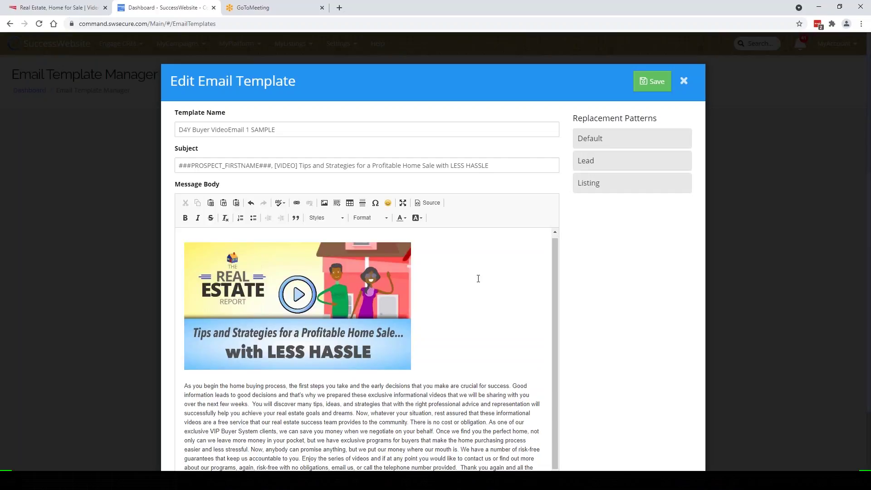
scroll(479, 278, down, 5)
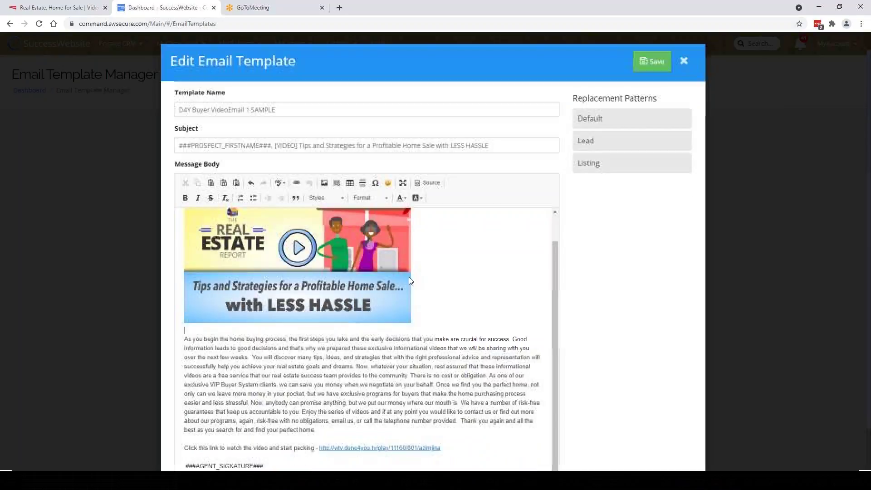
scroll(410, 277, up, 5)
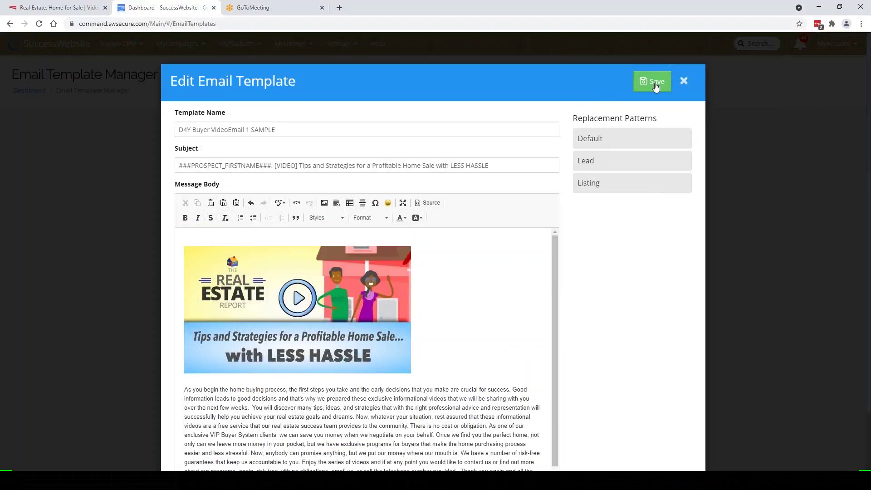
click(652, 84)
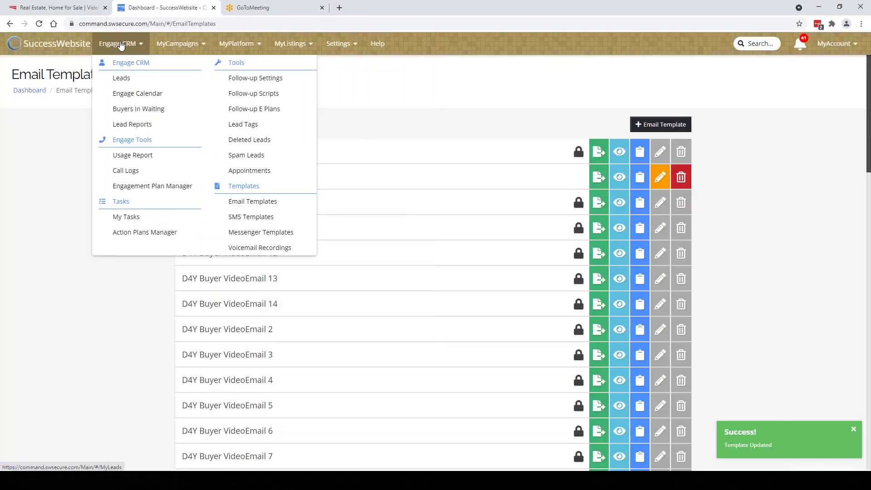
Open the website platform's File Manager and view the maryhomybanner_copy.jpg banner image.
mouse_move(240, 47)
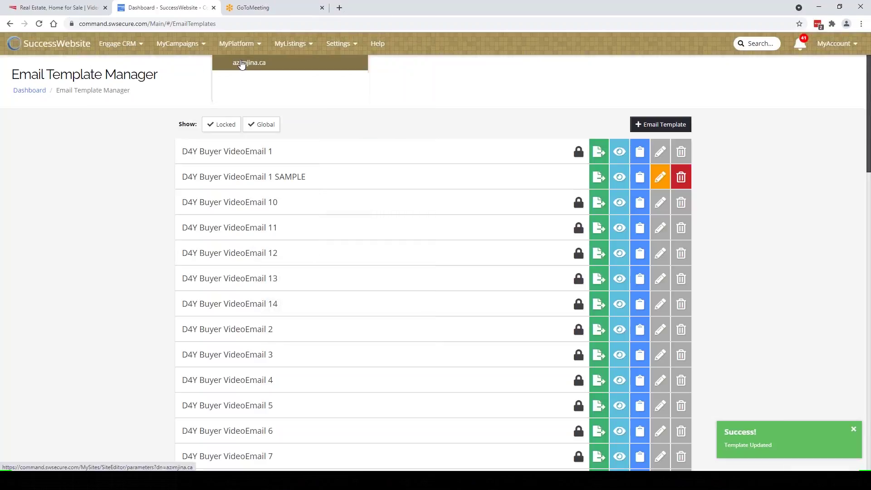
click(245, 64)
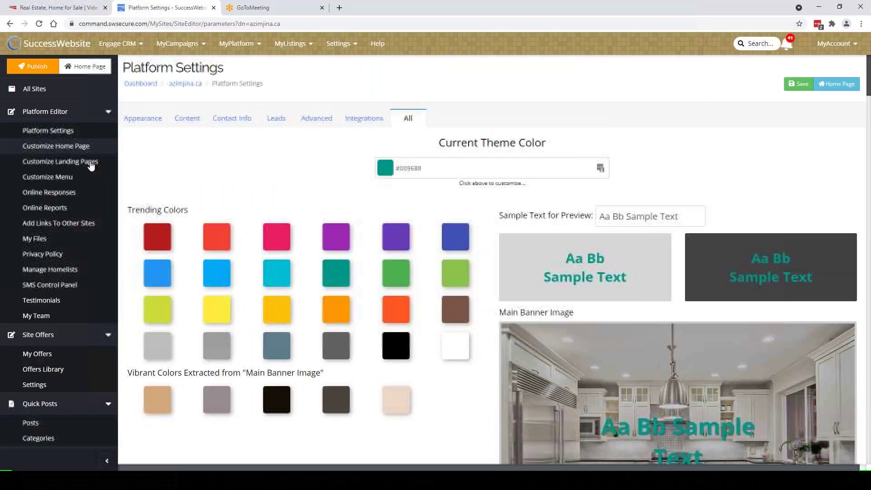
click(32, 238)
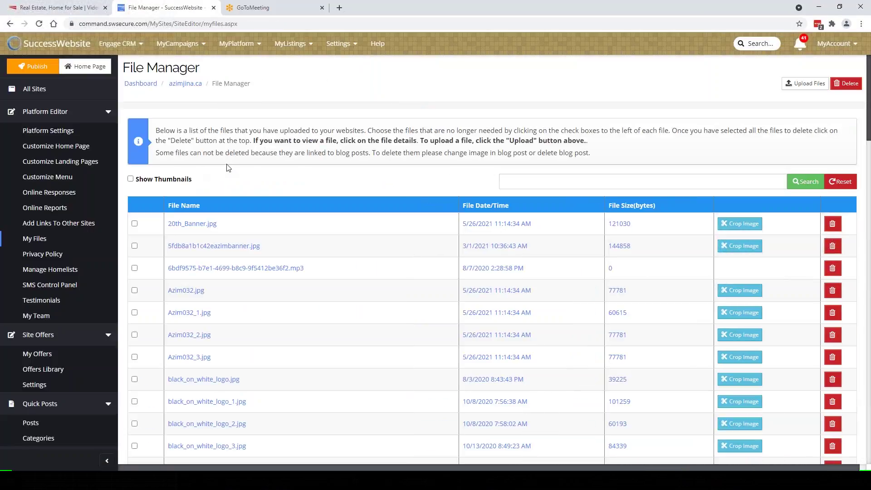
scroll(198, 176, down, 2)
scroll(198, 176, down, 4)
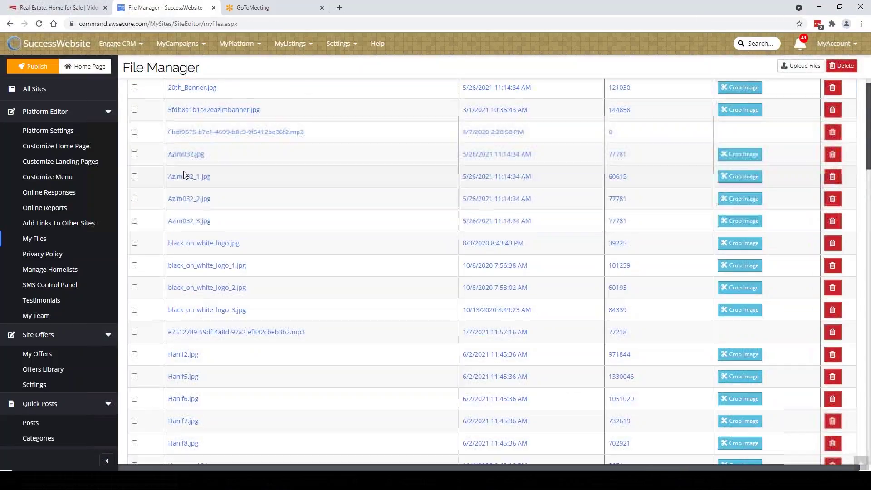
scroll(181, 173, down, 1)
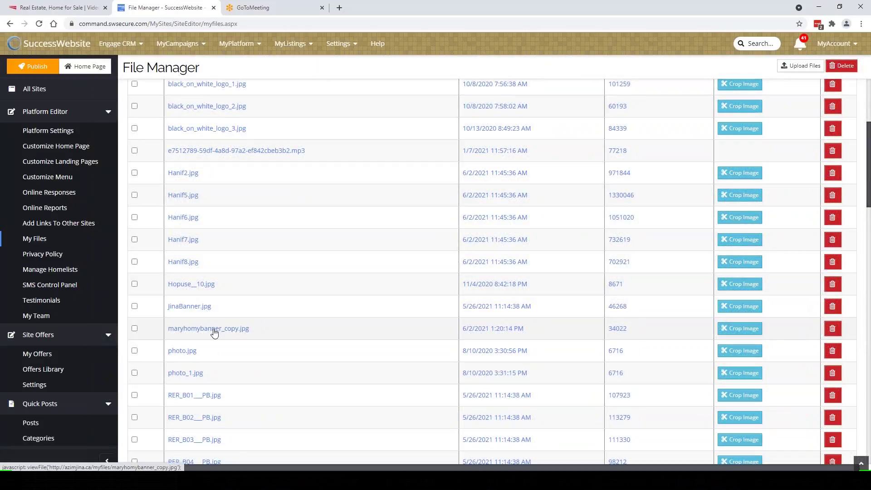
click(214, 330)
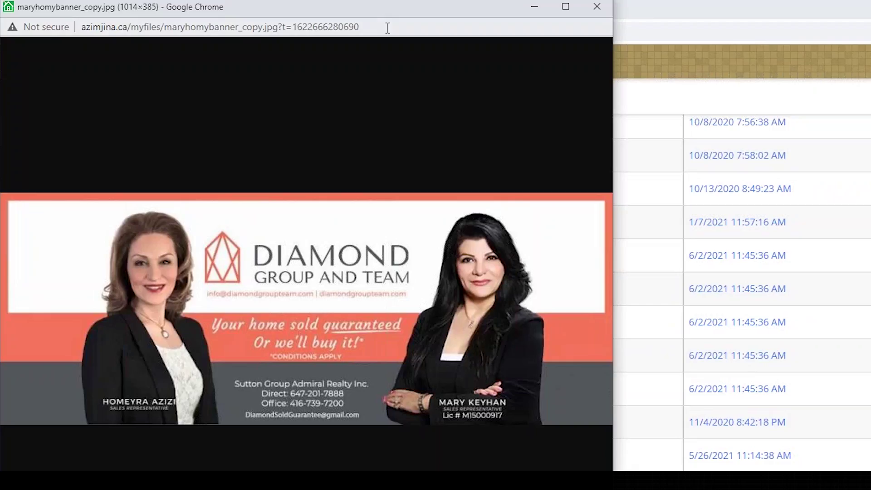
Copy only the file name maryhomybanner_copy.jpg from the banner's web address, excluding the ?t= part.
drag(406, 28, 280, 29)
key(ctrl+c)
click(194, 27)
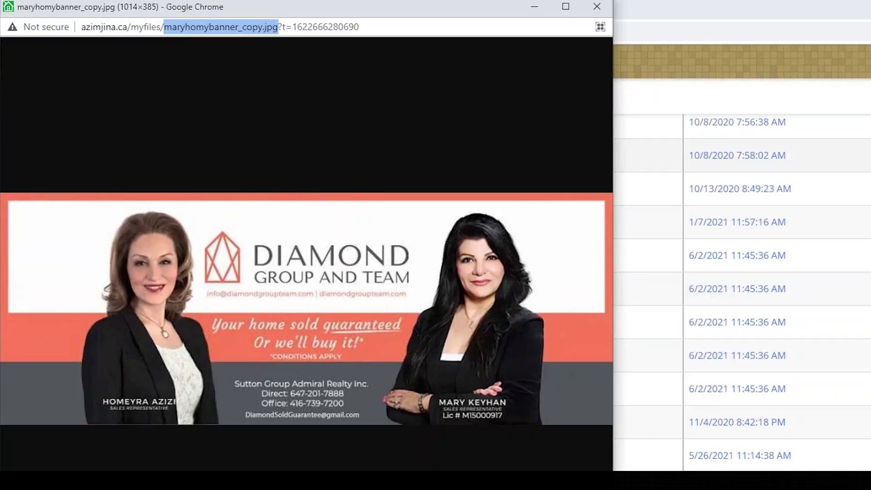
In Notepad, replace RER_B01___PB.jpg in the address with maryhomybanner_copy.jpg and copy the complete banner address.
key(alt+Tab)
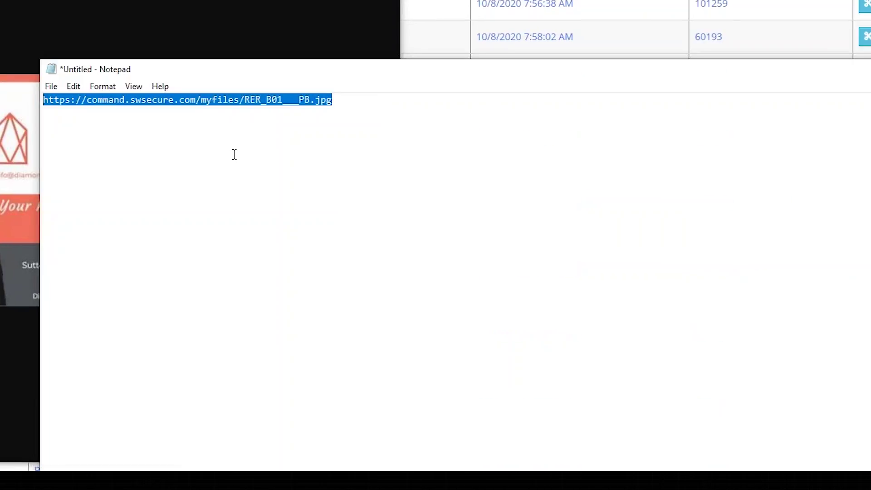
click(137, 118)
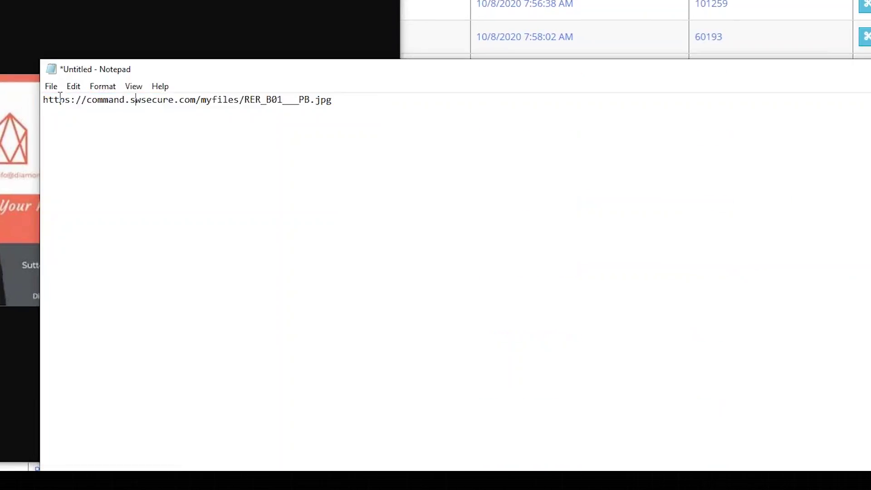
drag(244, 100, 48, 97)
key(ctrl+v)
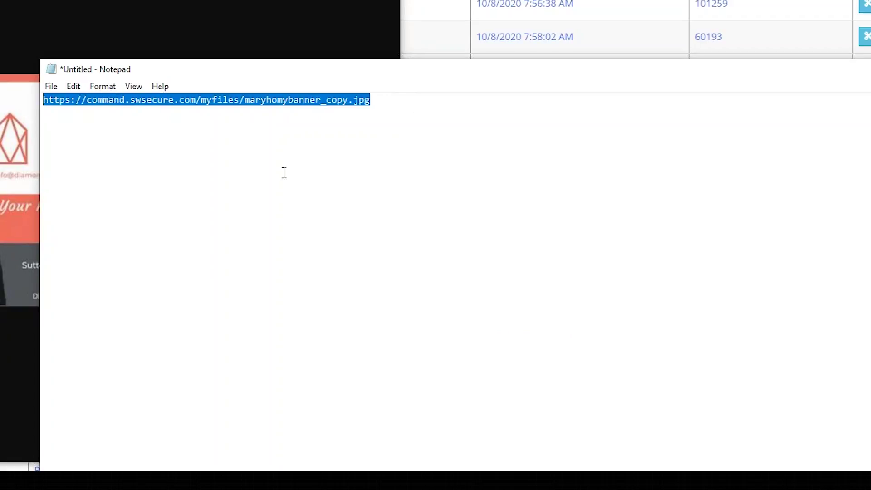
click(285, 173)
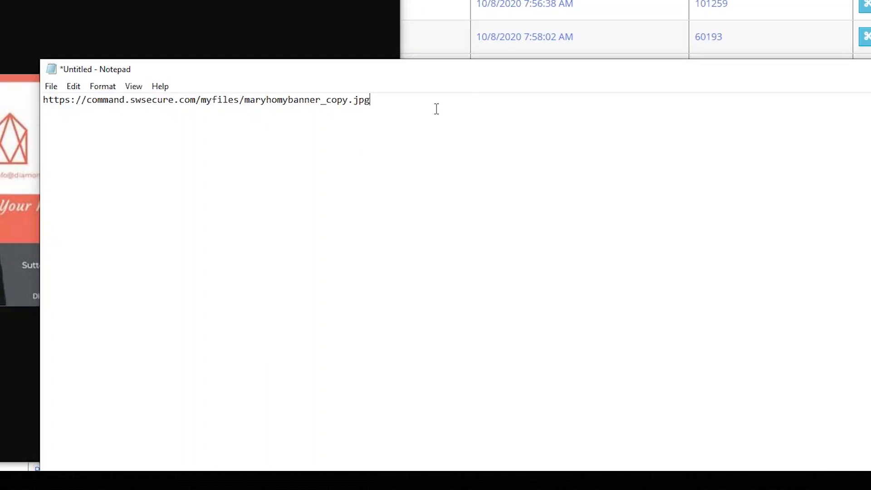
drag(436, 109, 33, 103)
key(ctrl+c)
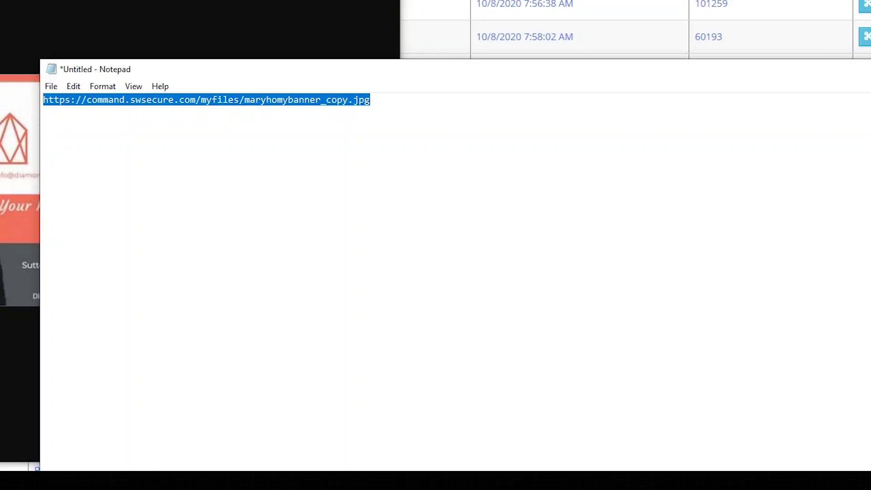
Close the banner image window, minimize Notepad and open the Email Template Manager in Engage CRM.
click(369, 17)
click(398, 8)
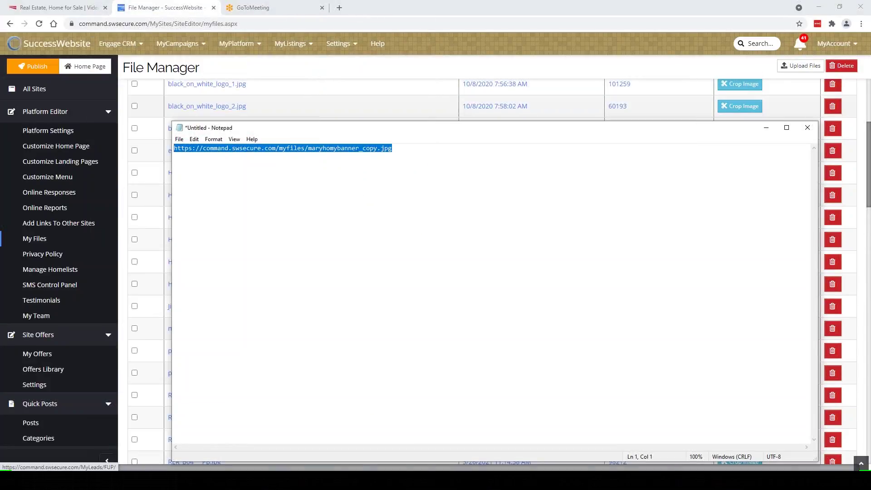
click(766, 128)
mouse_move(135, 52)
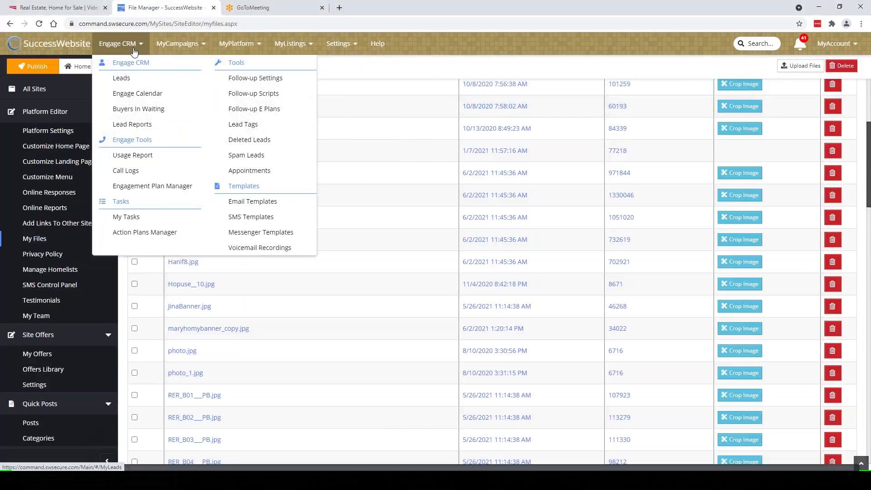
click(249, 203)
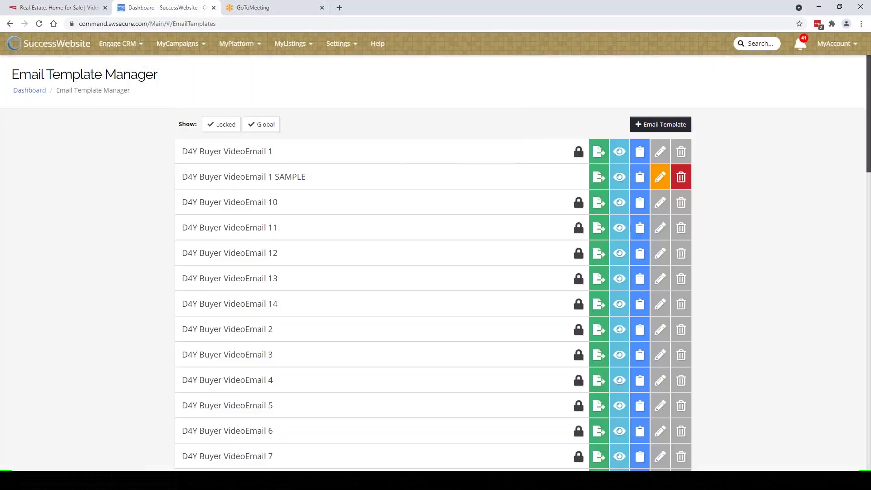
Open the D4Y Buyer VideoEmail 1 SAMPLE template for editing and load maryhomybanner_copy.jpg by its copied address as an image above the play-button image.
click(661, 179)
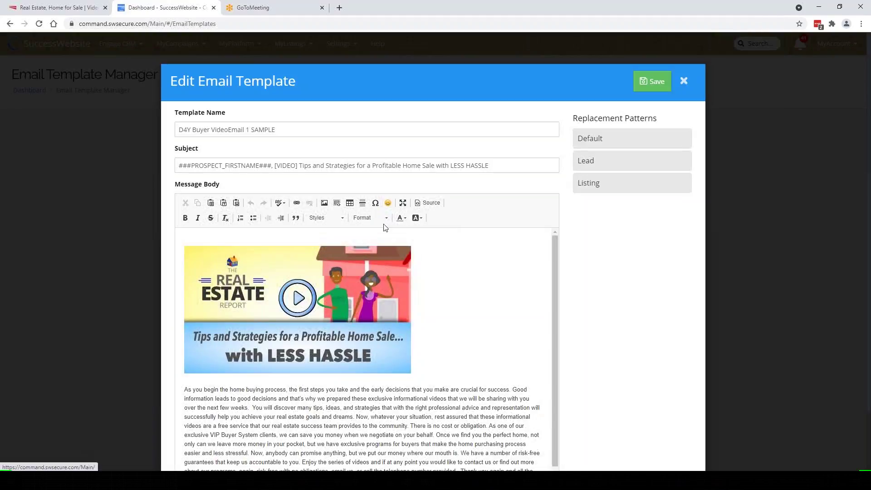
click(211, 236)
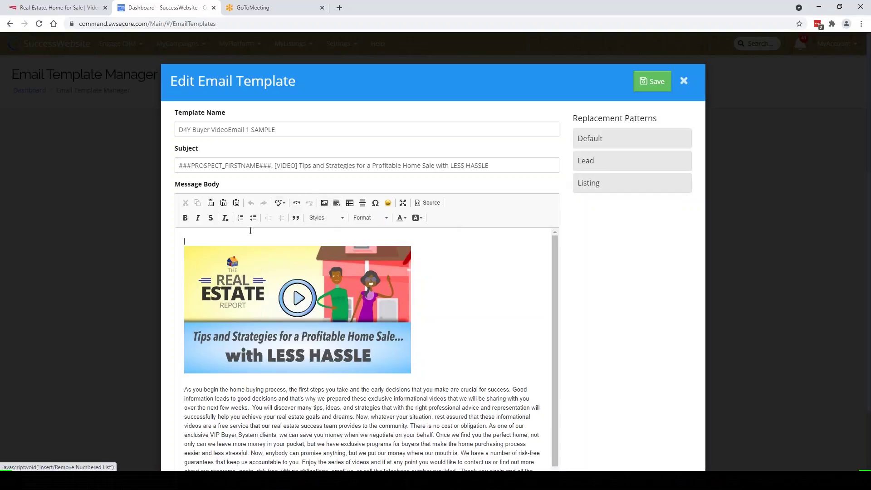
click(324, 204)
key(ctrl+v)
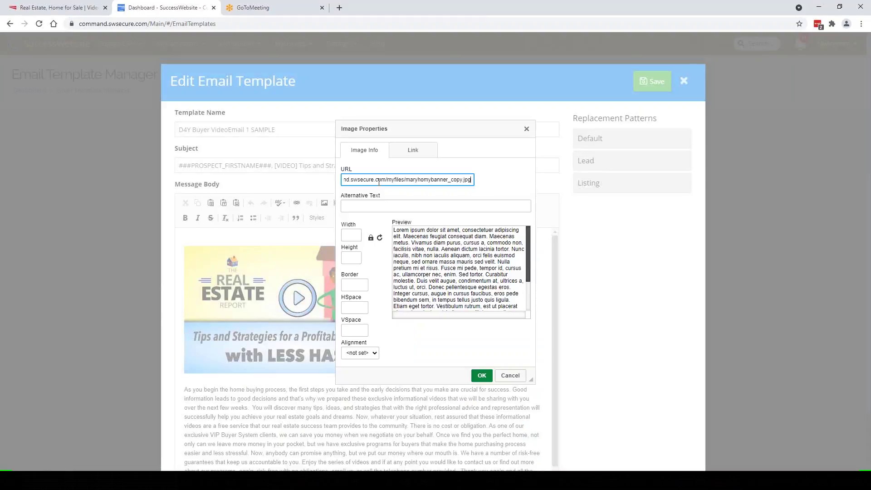
key(Tab)
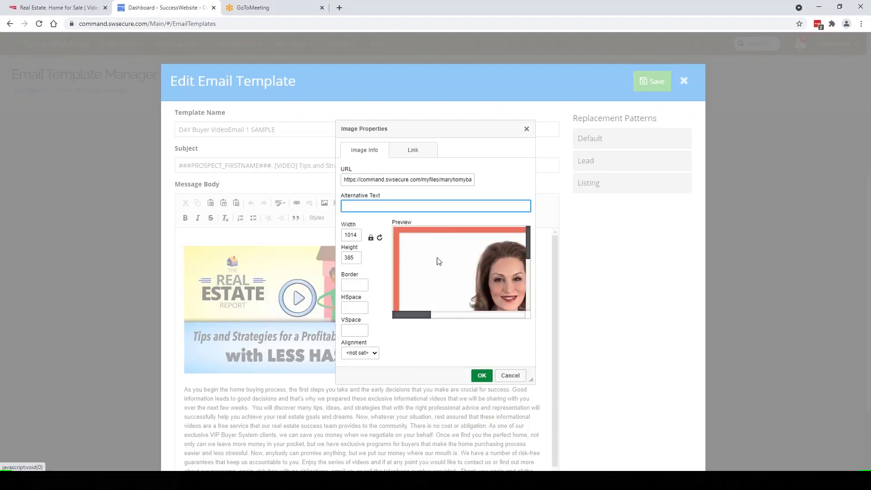
Set the banner image's width to 100%, clear its height and insert it into the message body.
double_click(358, 234)
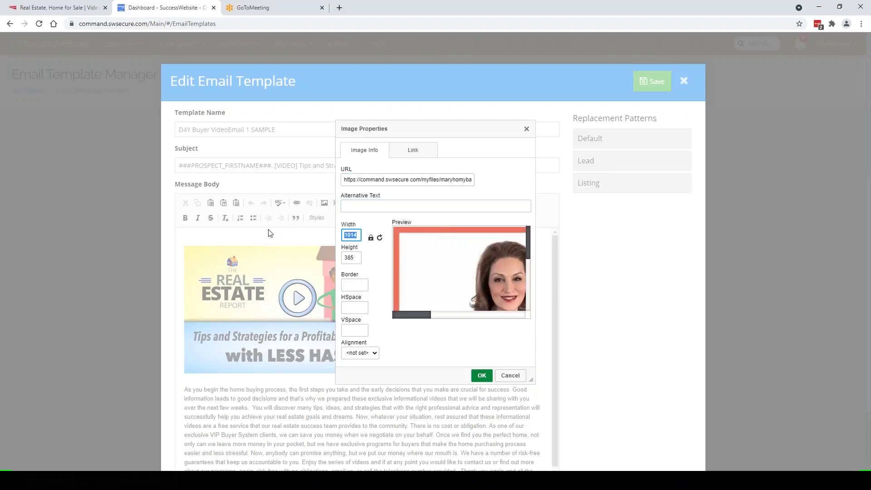
text(100)
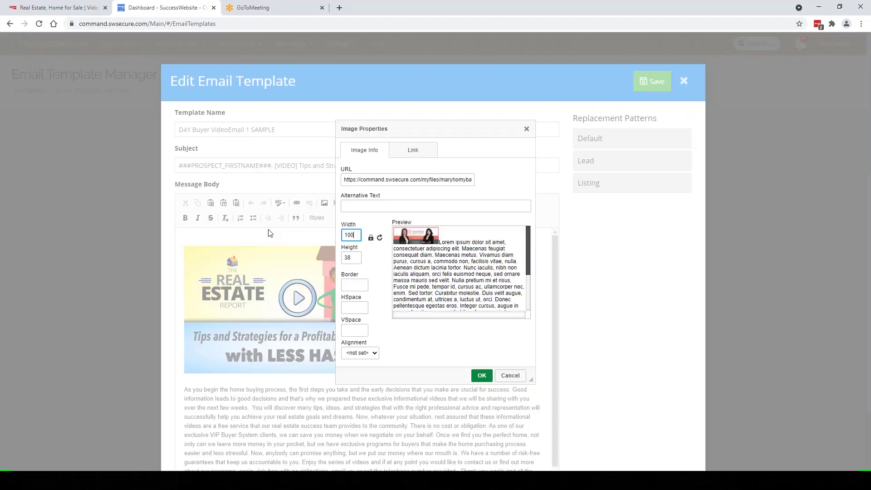
text(%)
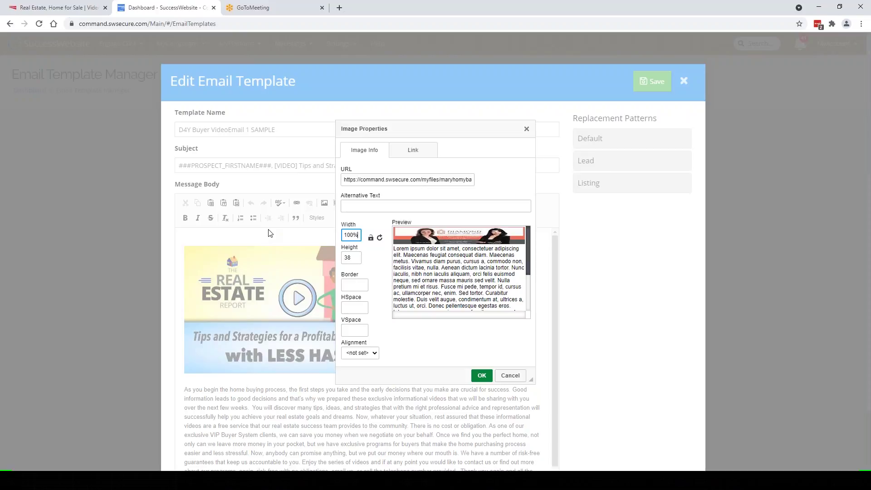
key(Tab)
key(BackSpace)
key(Tab)
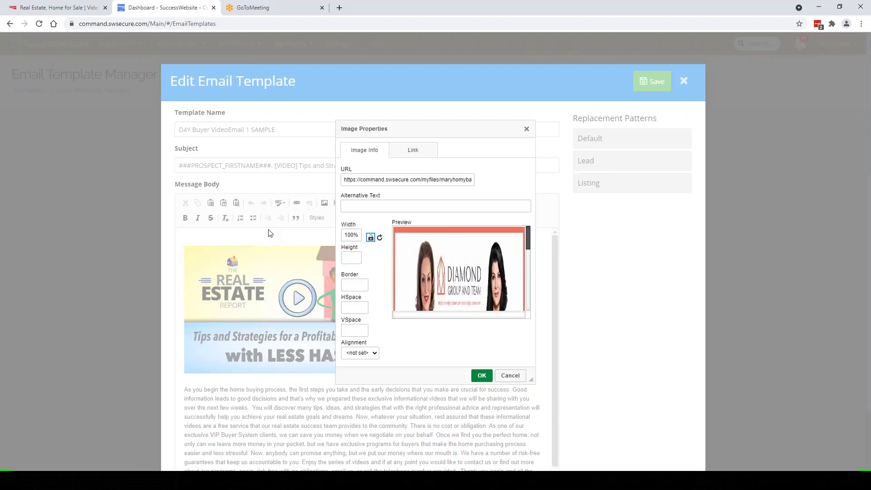
click(481, 376)
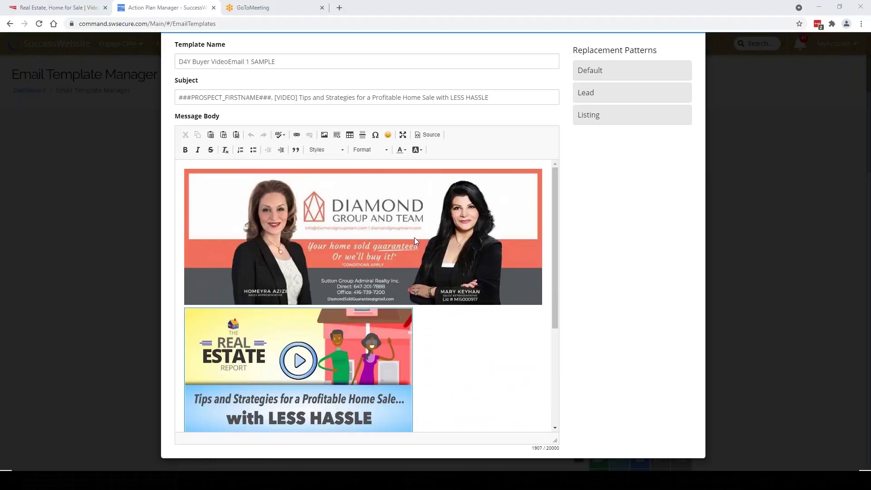
Review the message body, examining the banner, the play-button image, the message paragraph and the video link line.
scroll(405, 252, down, 5)
scroll(394, 257, up, 1)
click(357, 252)
scroll(355, 255, down, 1)
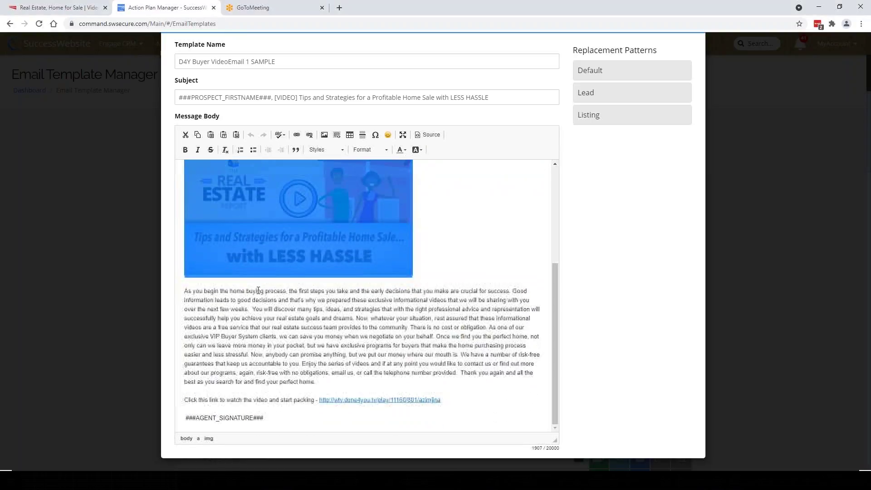
drag(191, 291, 331, 373)
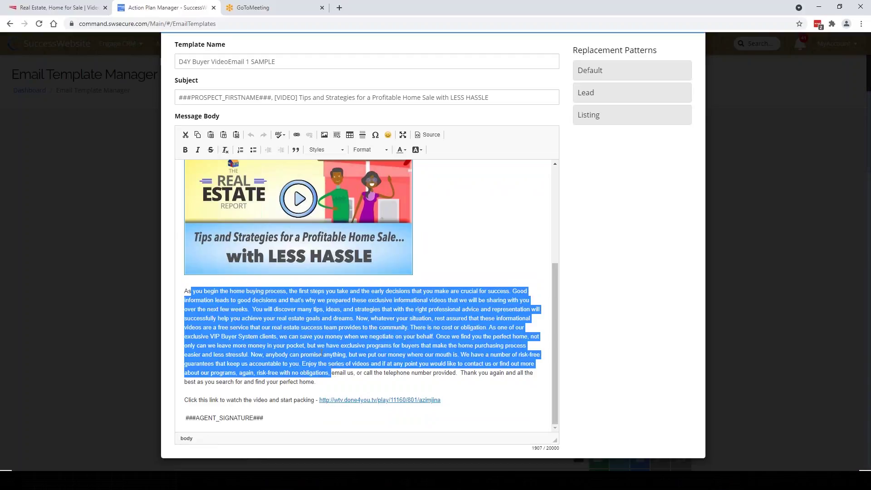
drag(452, 401, 185, 401)
click(458, 397)
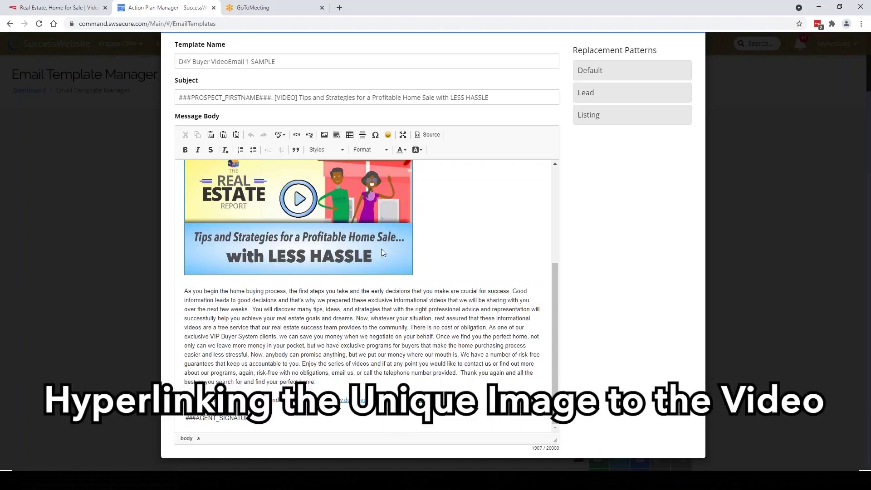
scroll(383, 257, up, 1)
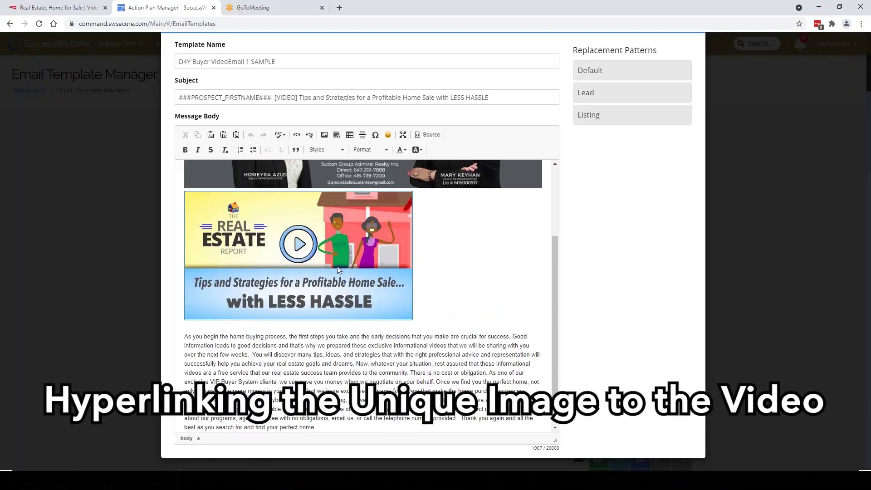
click(334, 263)
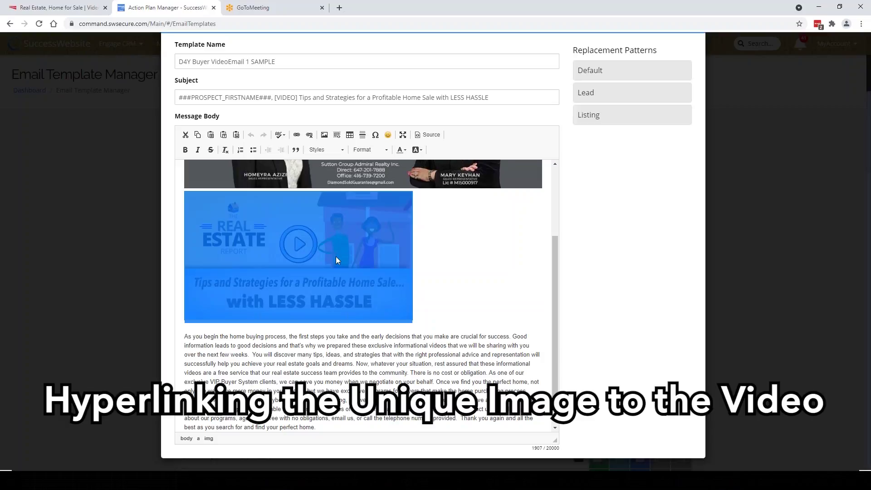
click(447, 266)
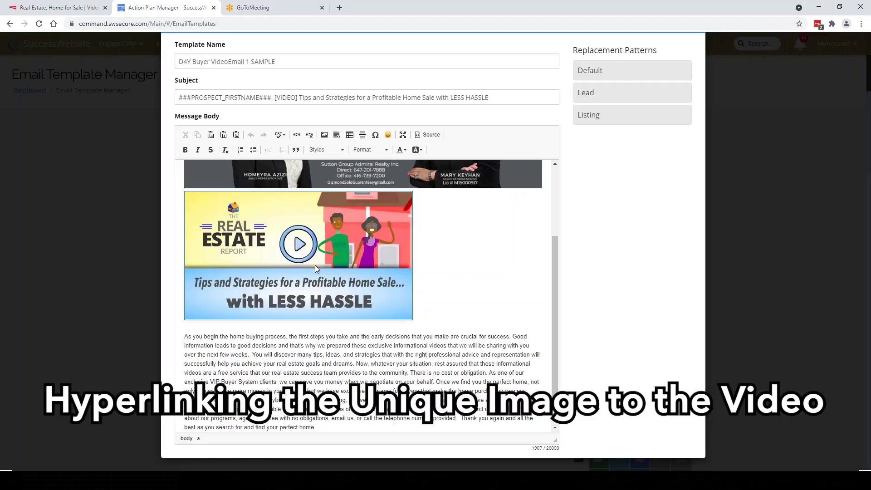
scroll(359, 238, down, 1)
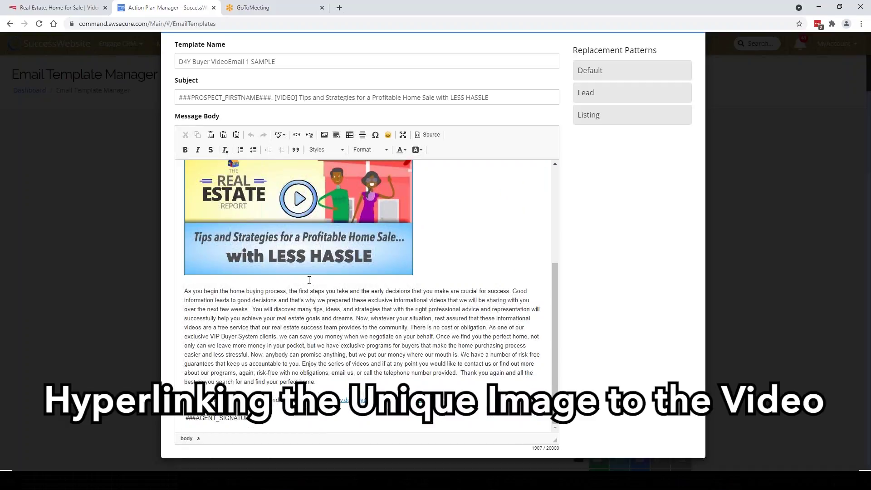
click(292, 227)
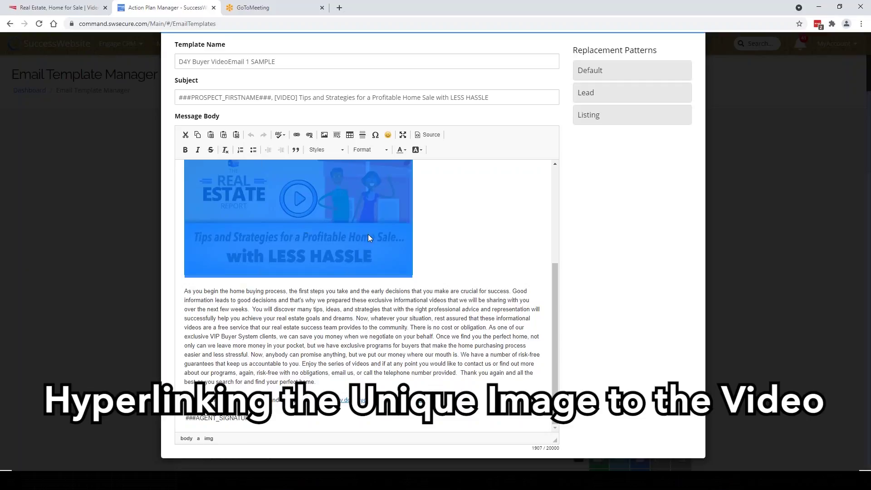
click(415, 229)
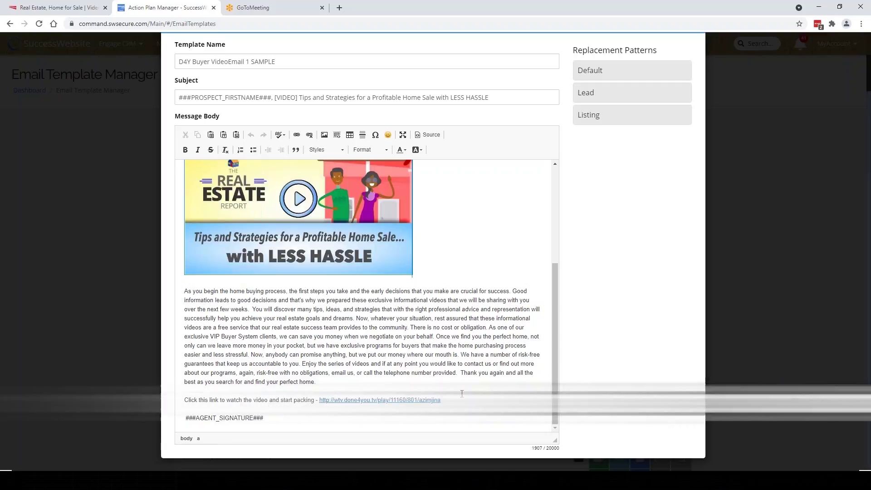
Copy the video's web address from the "Click this link to watch the video" line at the end of the message.
drag(441, 400, 319, 399)
right_click(338, 399)
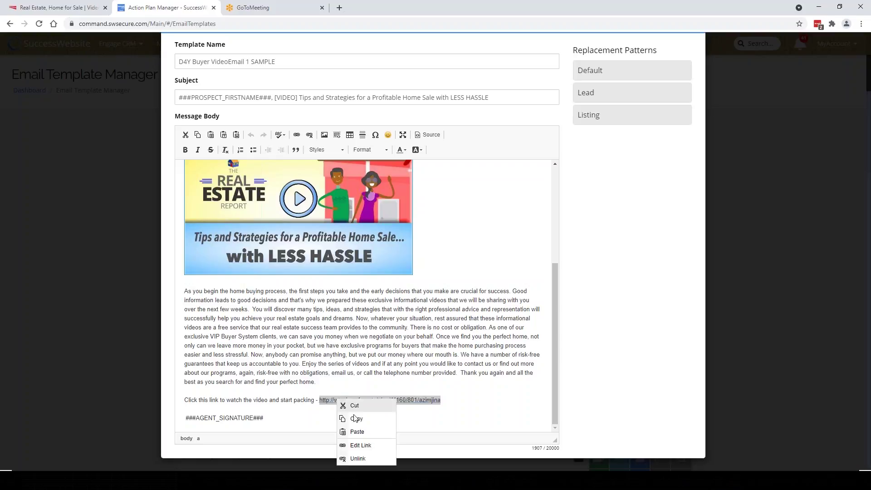
click(359, 419)
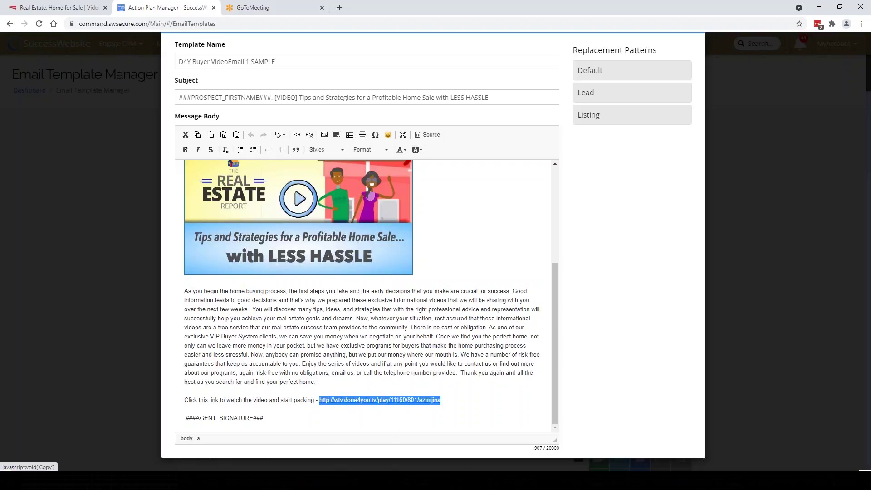
scroll(365, 337, up, 3)
scroll(365, 337, down, 1)
click(342, 306)
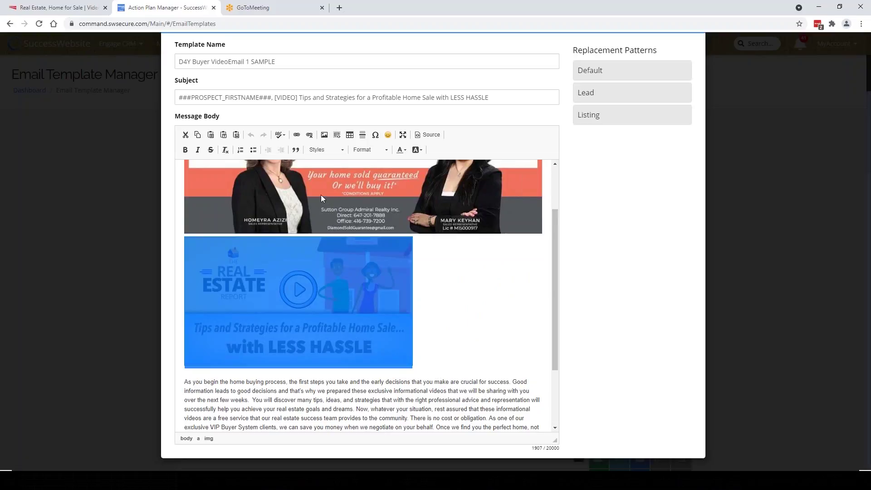
click(297, 135)
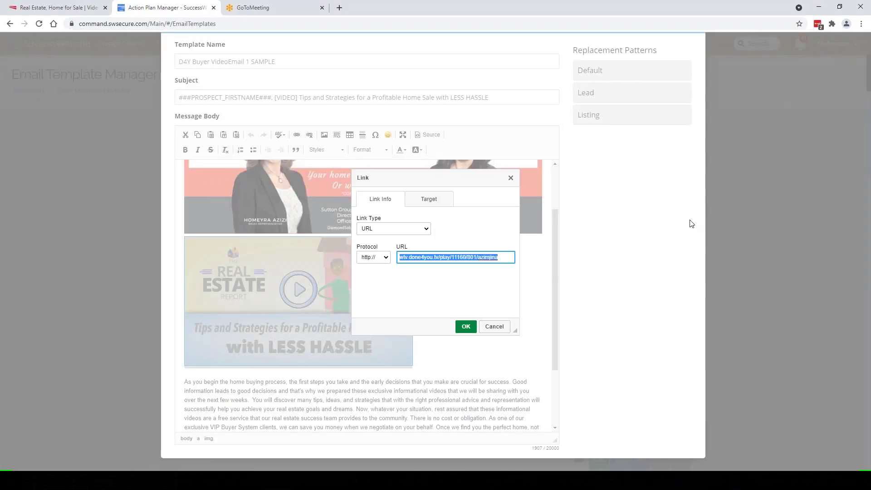
key(BackSpace)
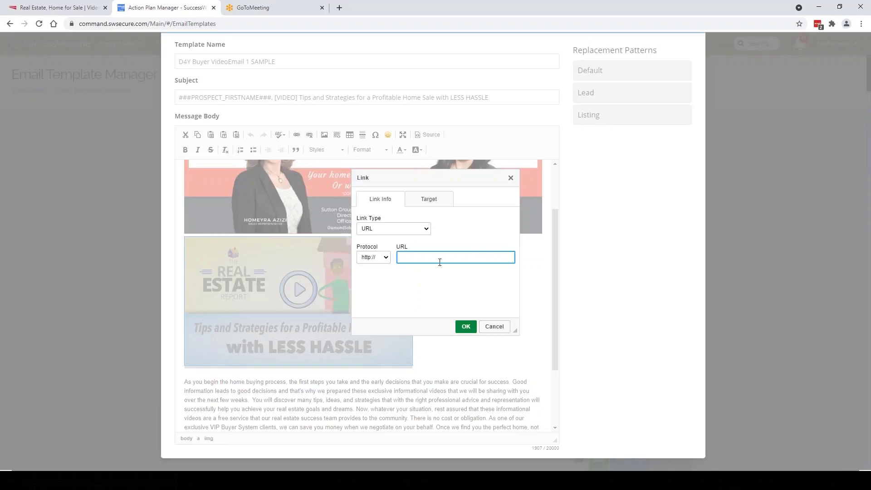
key(ctrl+v)
click(428, 275)
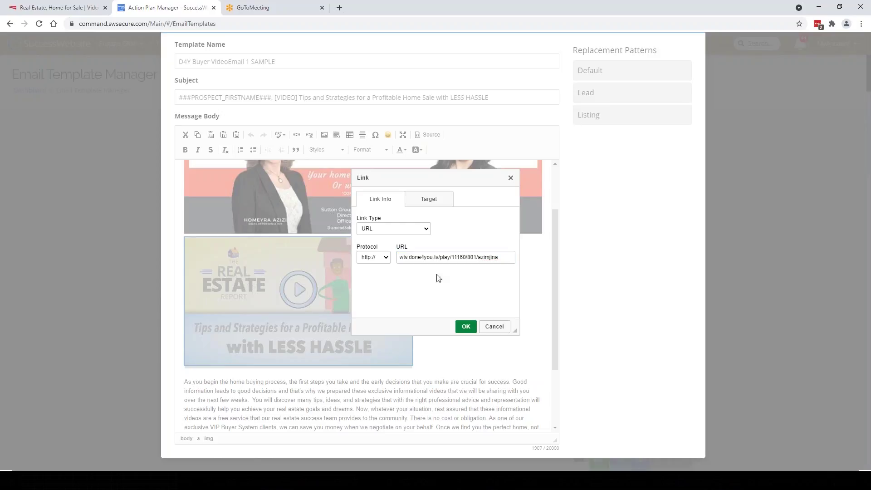
Set the play-button image's link target to New Window (_blank) and apply the link.
click(426, 201)
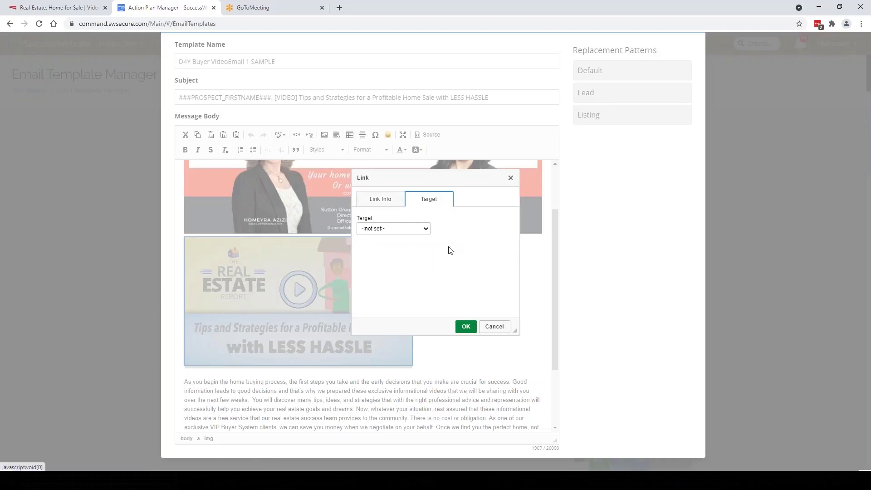
click(427, 230)
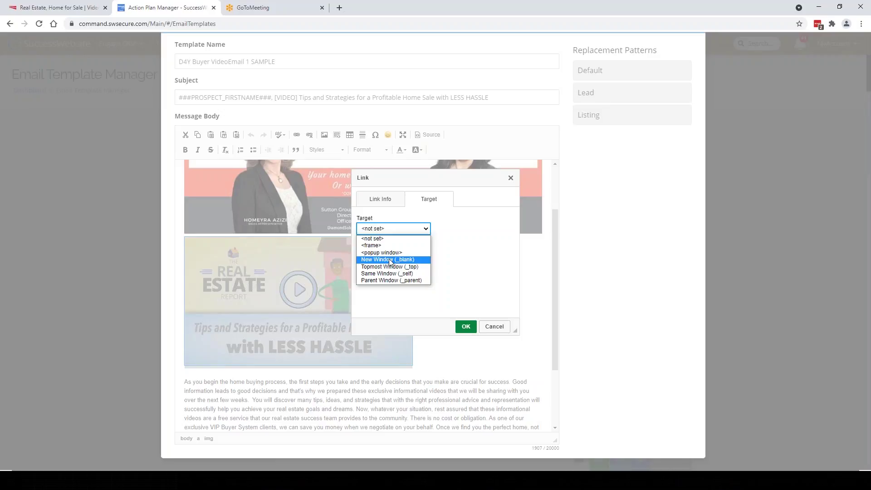
click(390, 260)
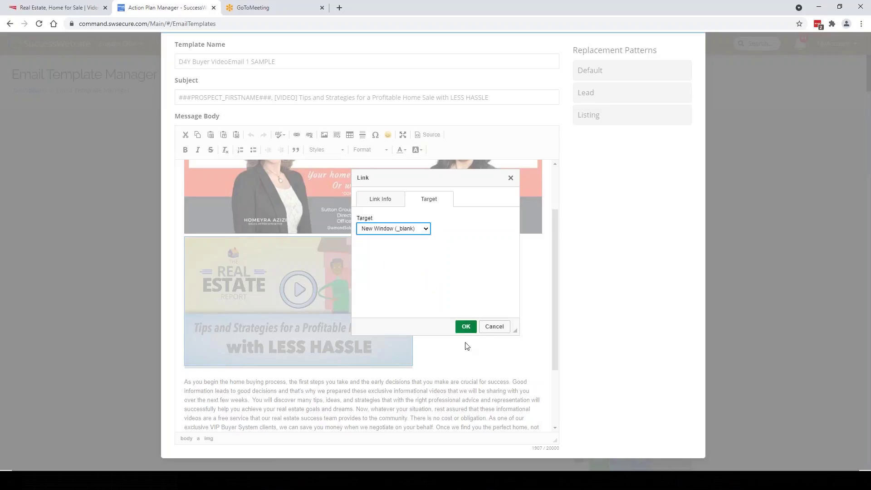
click(468, 329)
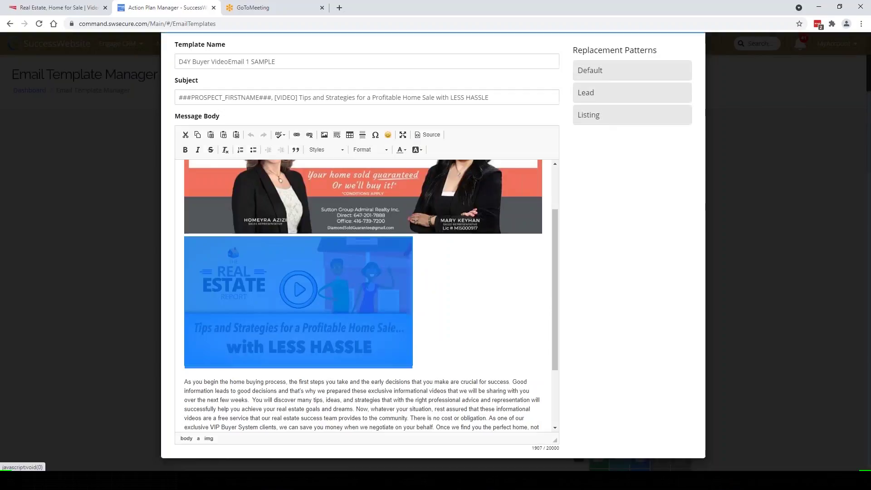
Check the banner and linked image in the message body and save the D4Y Buyer VideoEmail 1 SAMPLE template.
scroll(474, 327, up, 1)
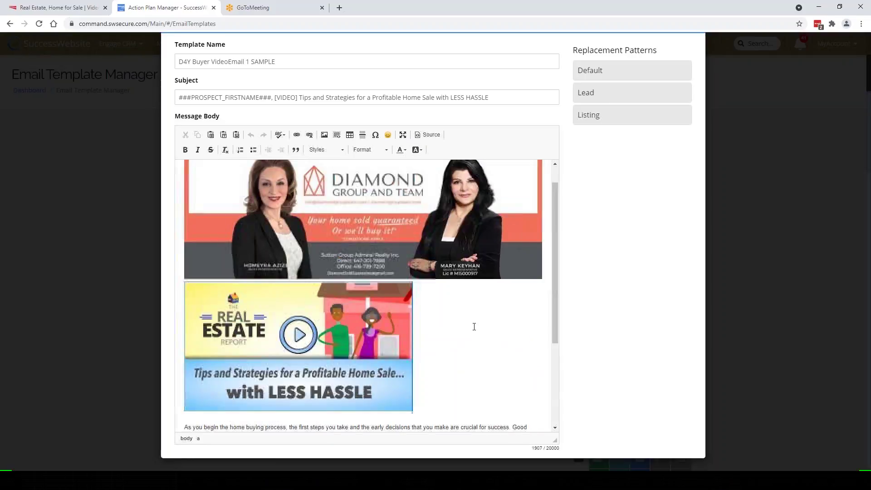
scroll(493, 322, up, 3)
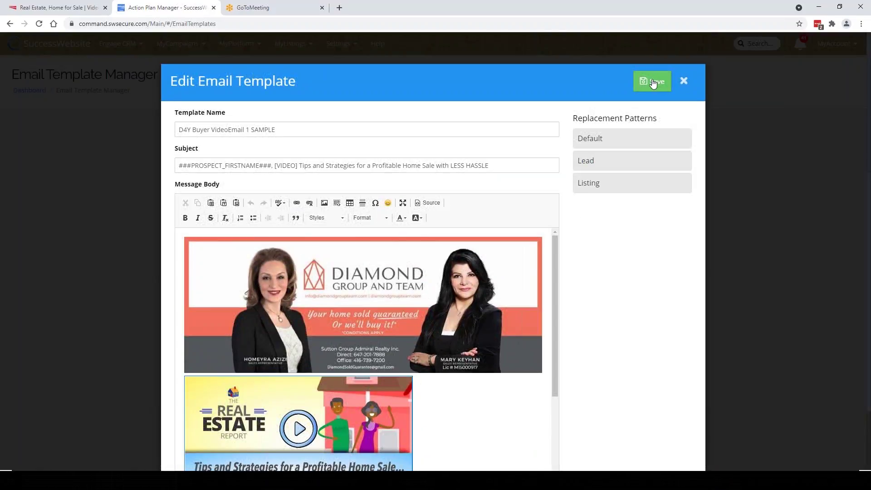
click(654, 82)
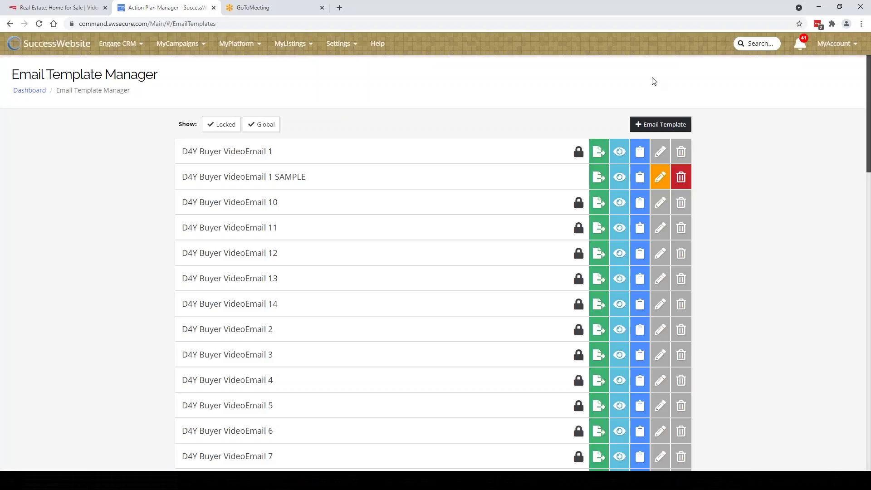
Reopen the D4Y Buyer VideoEmail 1 SAMPLE template and add the greeting "Dear ###PROSPECT_FIRSTNAME###" above the message text.
click(660, 177)
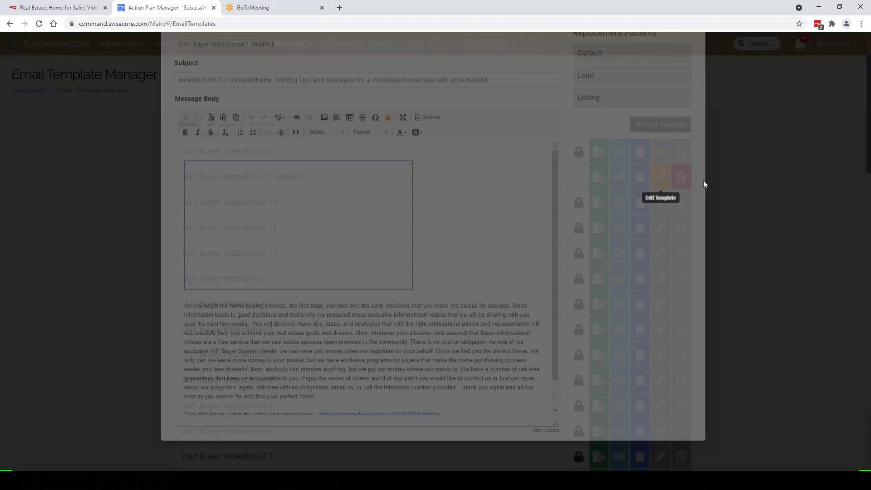
scroll(458, 252, down, 3)
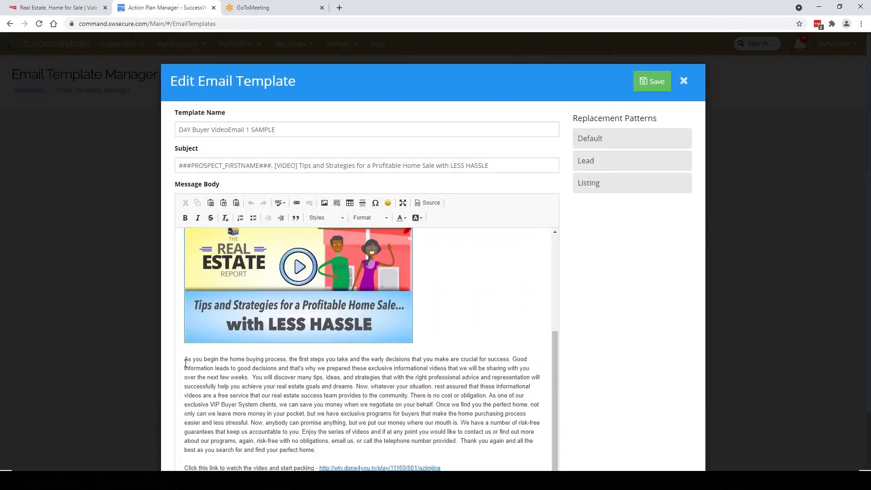
scroll(185, 363, down, 2)
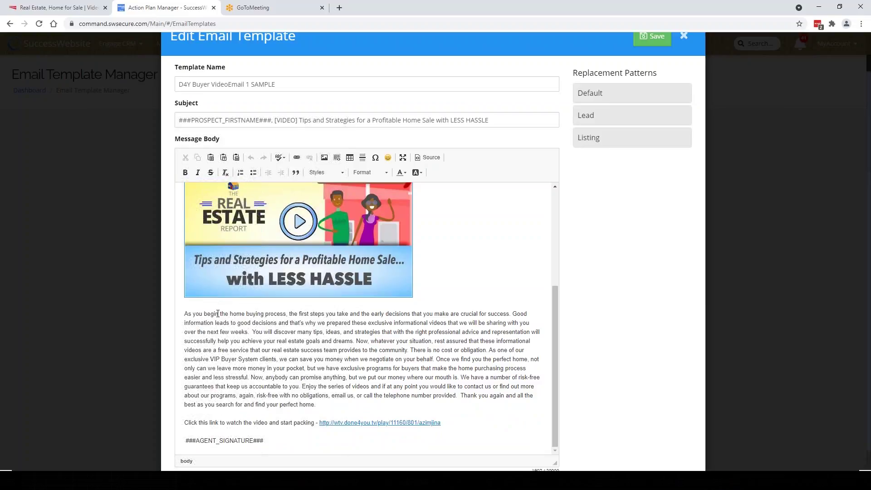
key(Return)
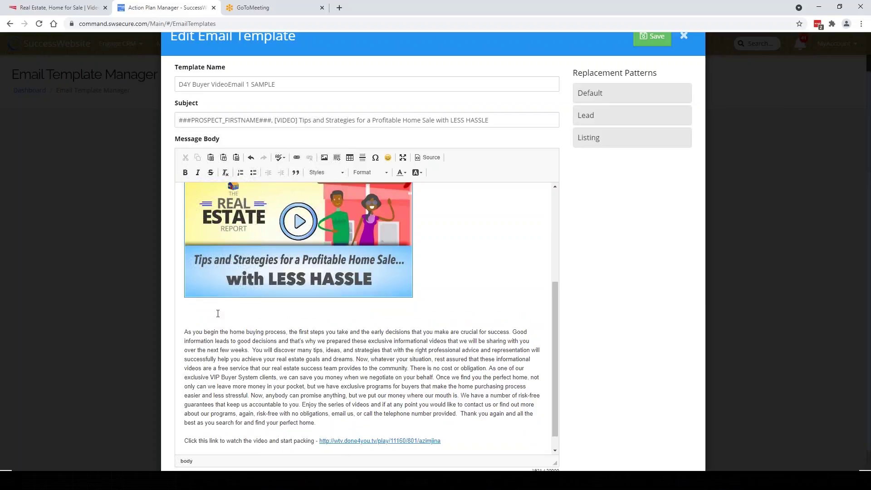
text(Dear)
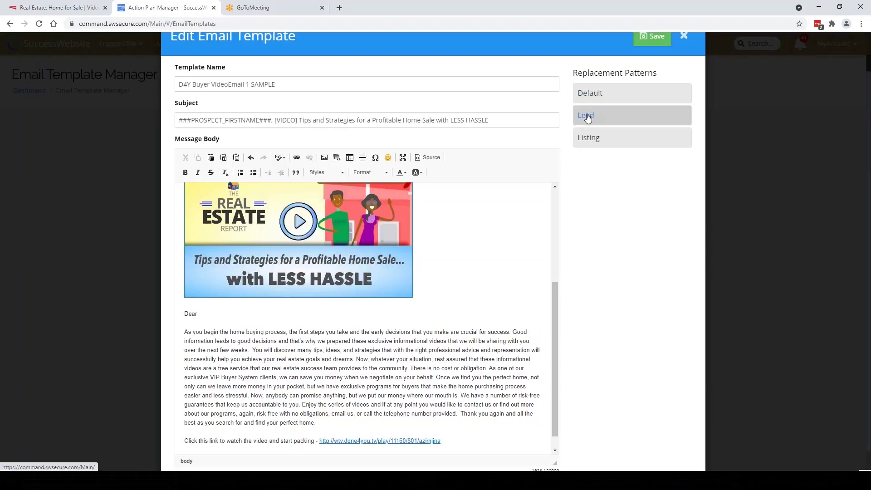
click(588, 117)
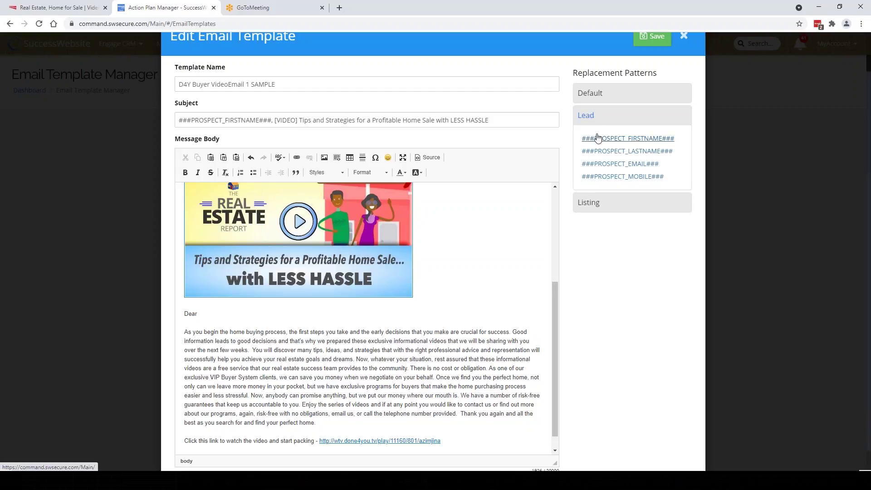
click(600, 139)
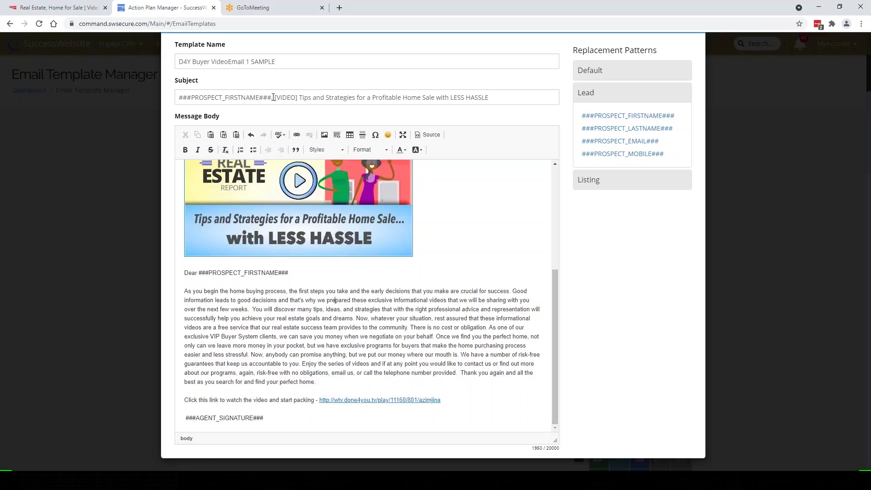
Check the first-name and agent-signature placeholders in the subject and message body, and save the template.
drag(272, 99, 182, 99)
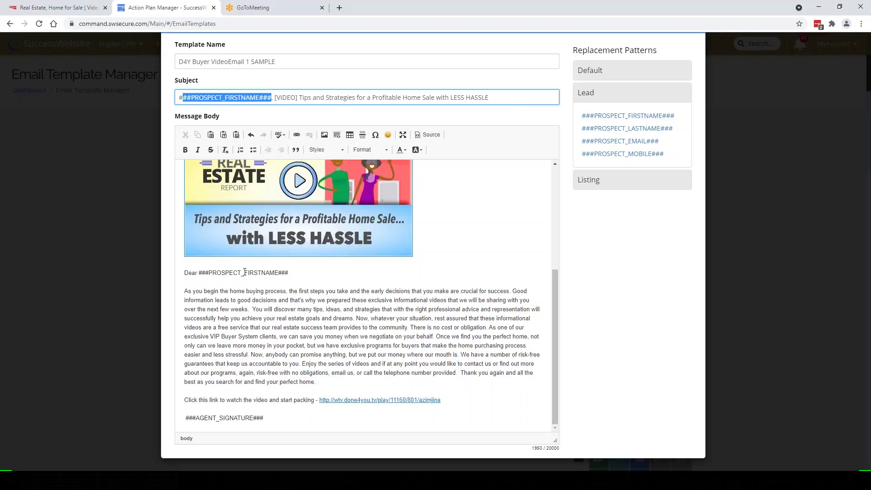
click(245, 272)
drag(295, 273, 198, 273)
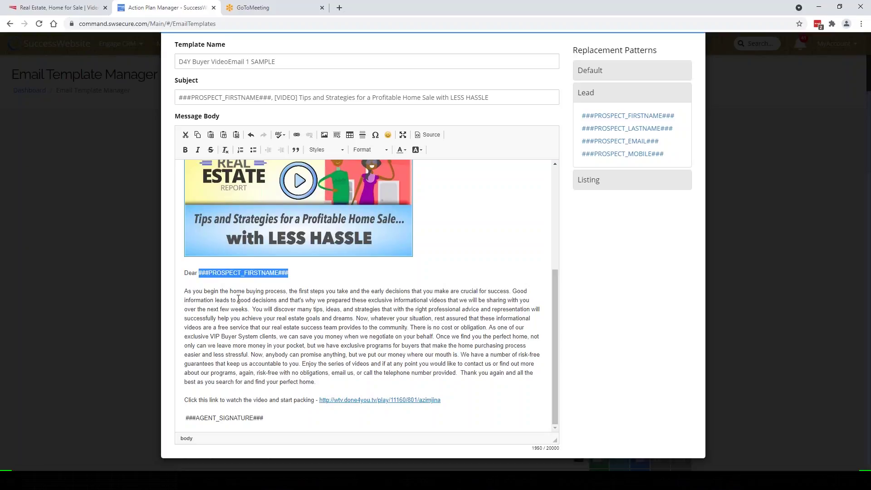
drag(272, 419, 183, 418)
scroll(355, 346, up, 4)
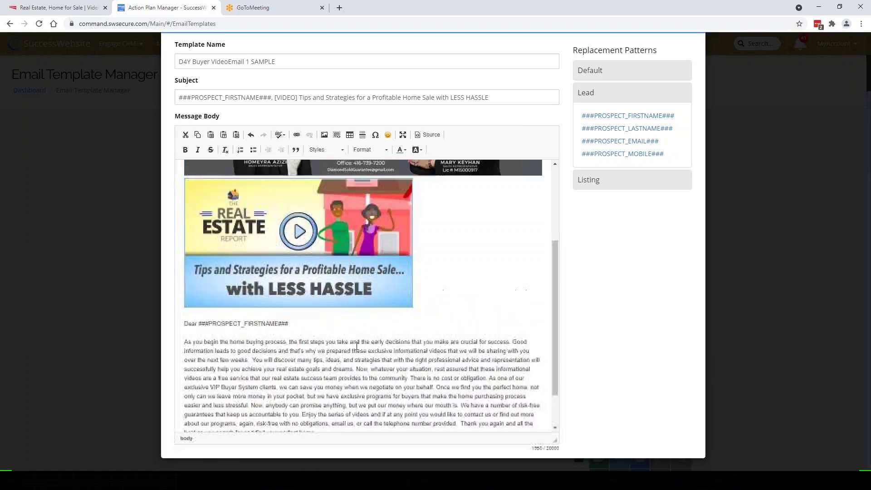
scroll(756, 185, up, 2)
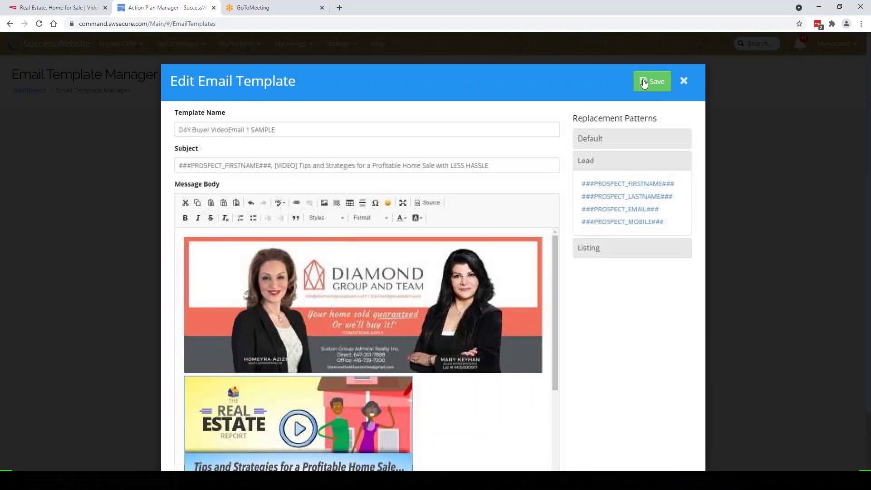
click(653, 82)
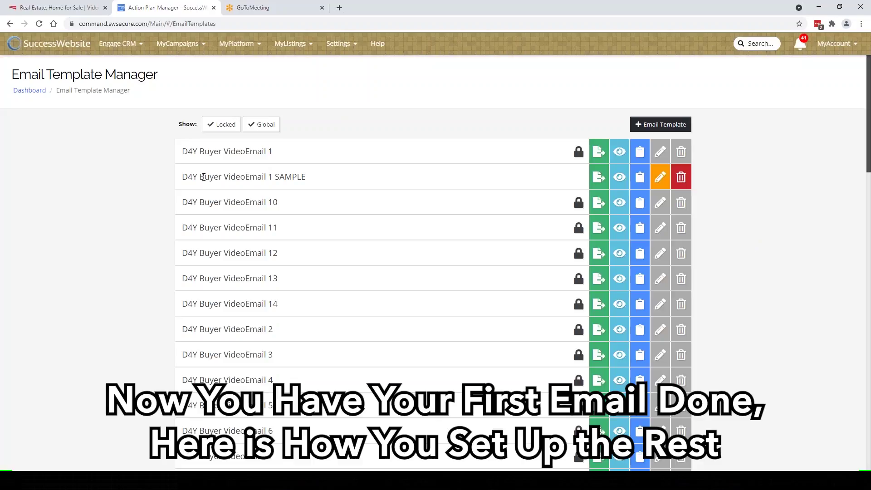
Duplicate the D4Y Buyer VideoEmail 1 SAMPLE template and name the copy "D4Y Buyer VideoEmail 2".
drag(189, 177, 317, 177)
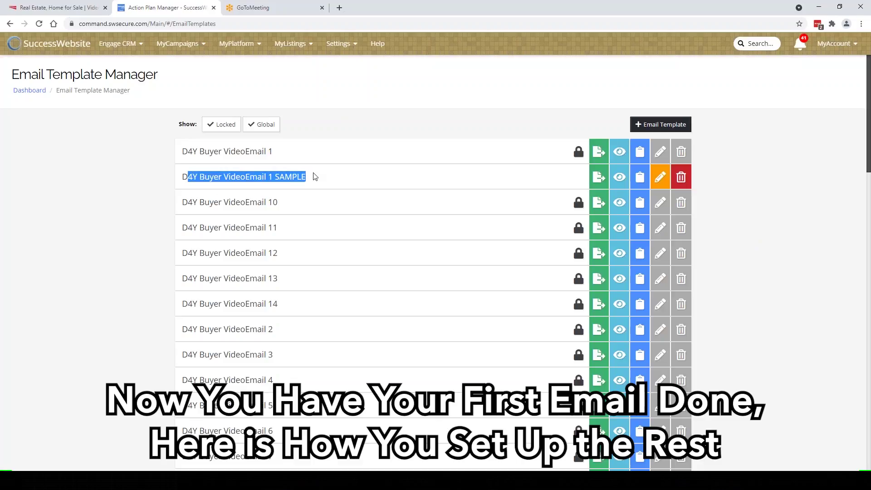
click(642, 179)
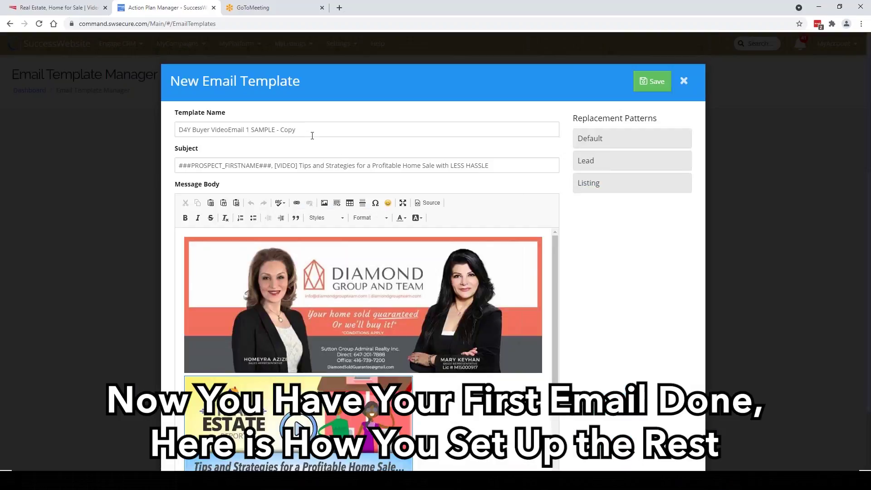
click(325, 127)
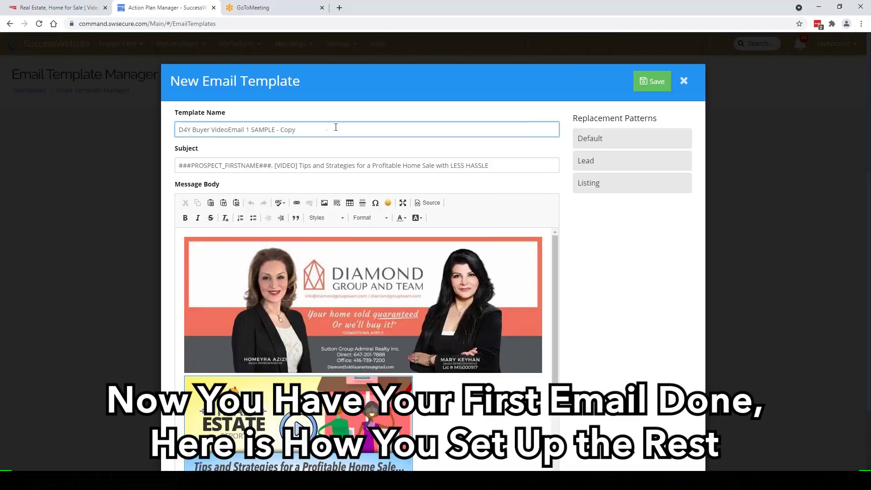
drag(309, 131, 246, 132)
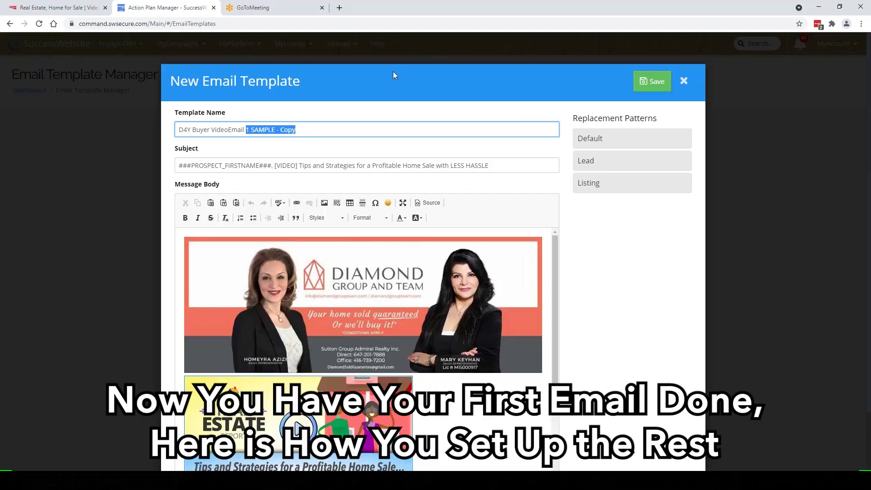
text(2)
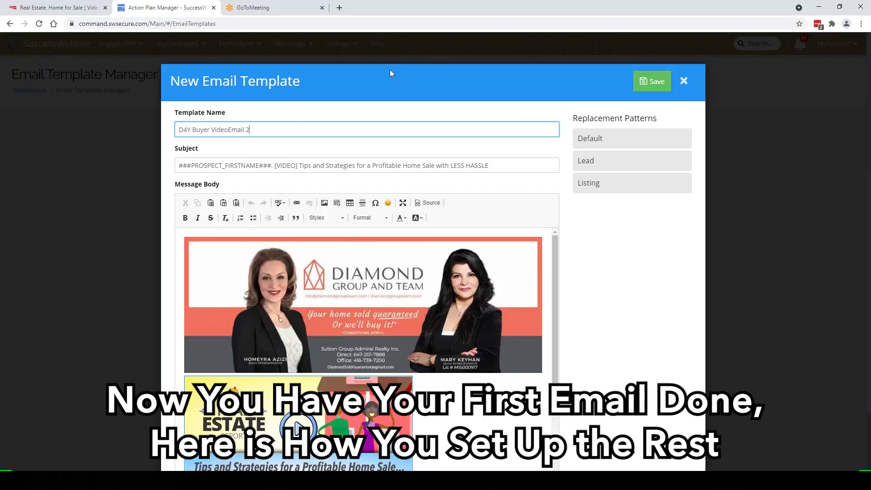
Switch to the Buyer VideoEmails document in Word and copy the Buyer VideoEmail 2 subject heading that follows [VIDEO].
click(494, 480)
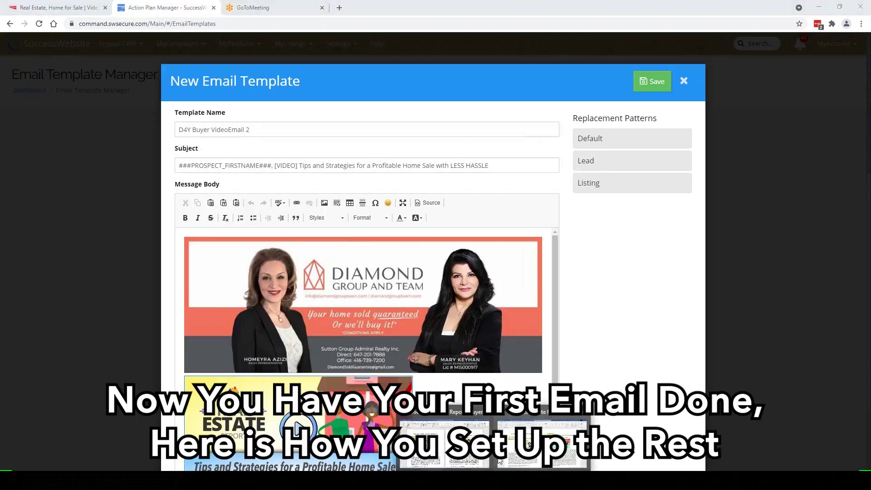
click(445, 436)
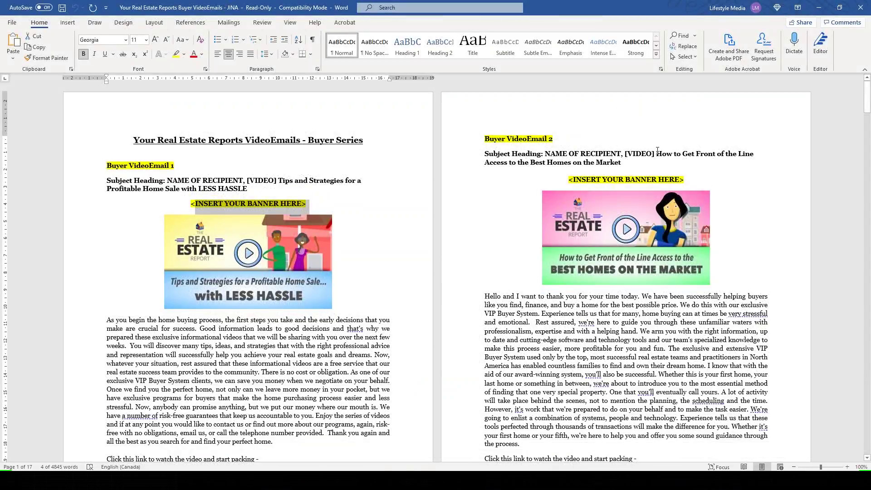
drag(658, 154, 645, 158)
key(ctrl+c)
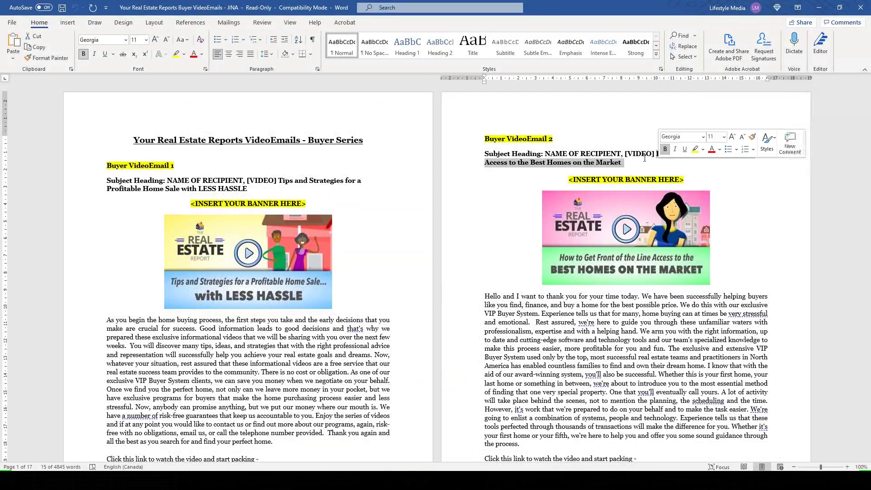
right_click(613, 162)
click(633, 181)
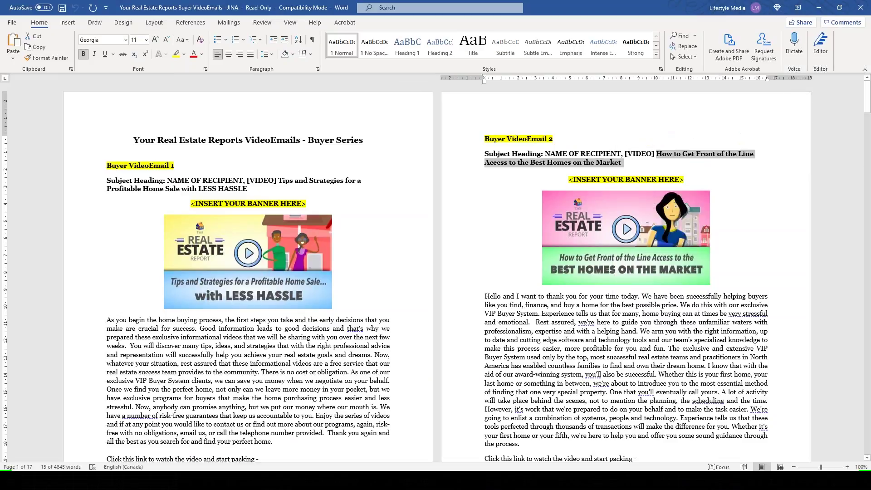
Back in Chrome, replace the subject text after [VIDEO] with "How to Get Front of the Line Access to the Best Homes on the Market".
click(290, 480)
drag(489, 166, 303, 177)
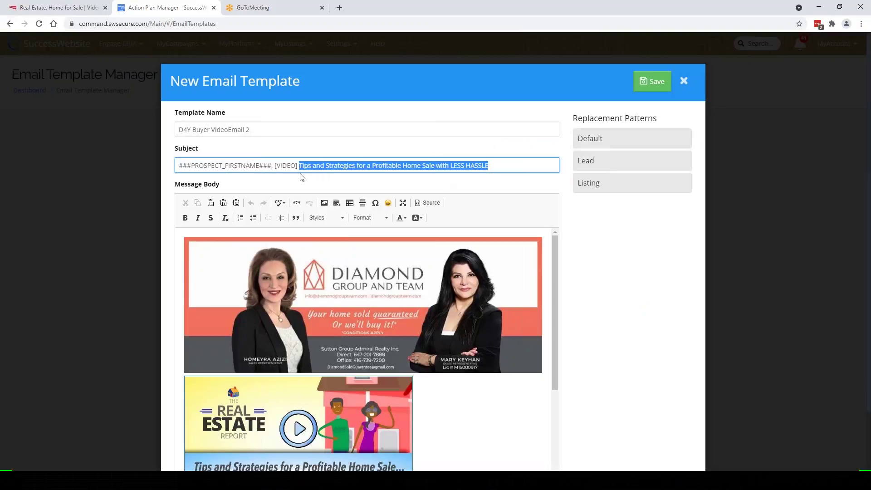
key(ctrl+v)
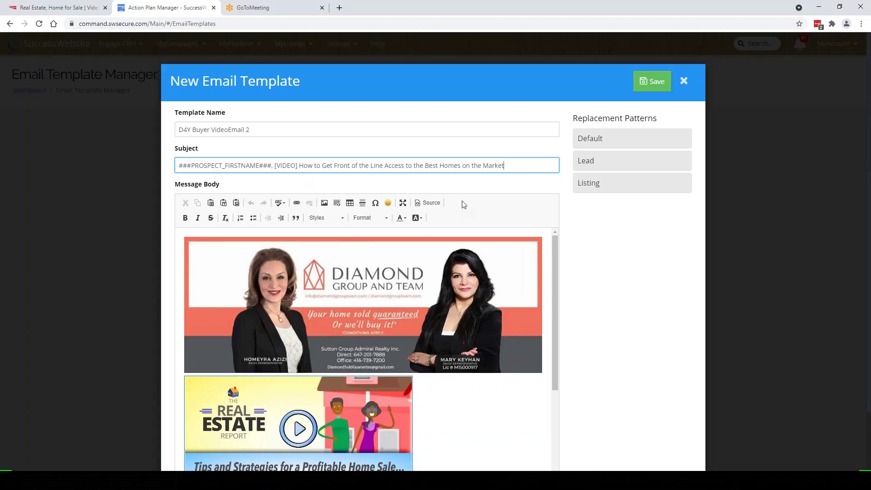
Review the duplicated message body, then switch to the Buyer document in Word and copy the Buyer VideoEmail 2 message text through its video link.
scroll(463, 205, down, 1)
click(463, 231)
scroll(434, 252, down, 1)
scroll(429, 233, down, 3)
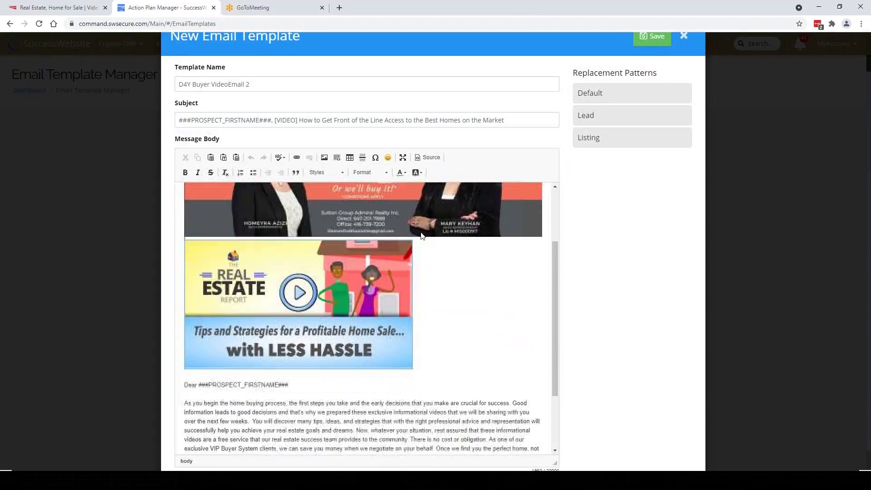
scroll(410, 232, down, 1)
scroll(348, 237, up, 1)
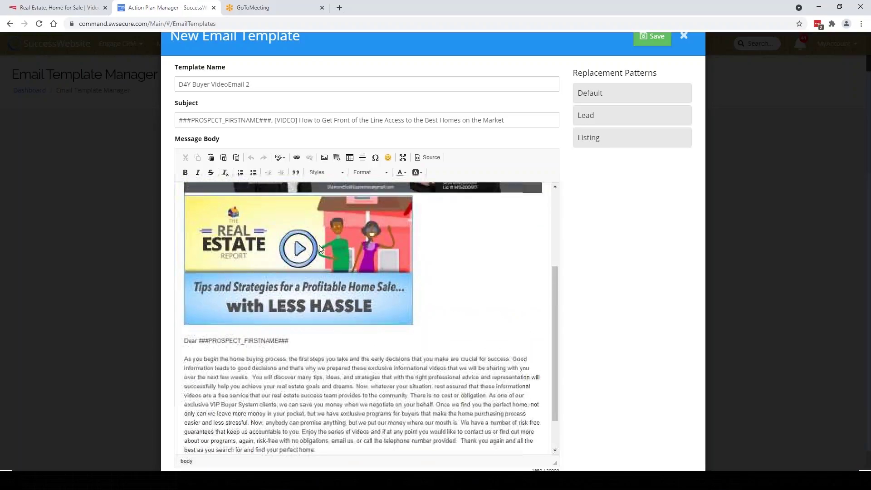
scroll(340, 238, down, 1)
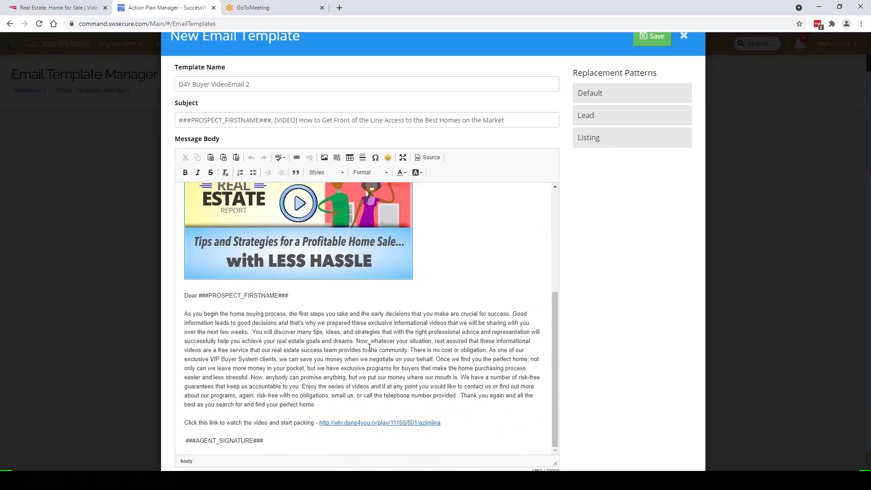
click(494, 481)
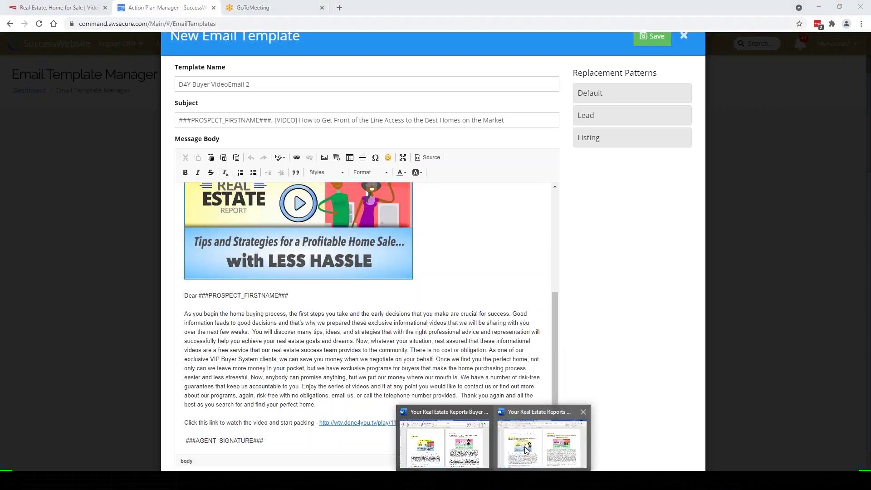
mouse_move(526, 449)
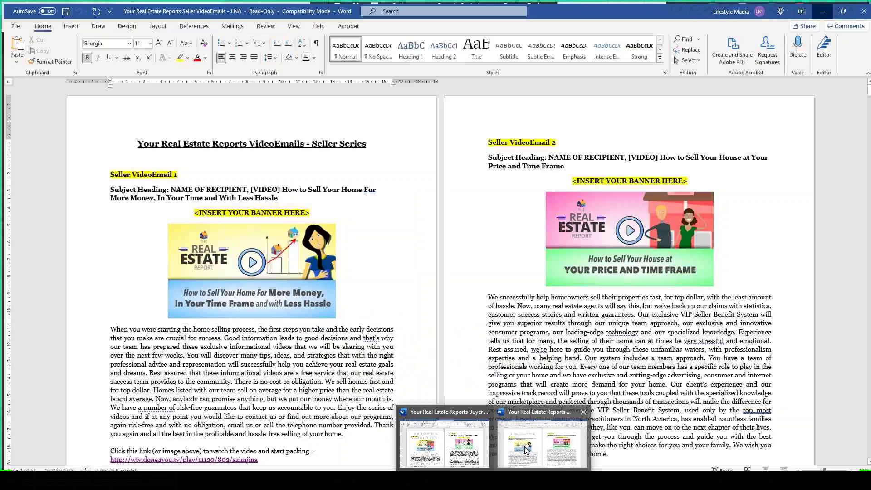
click(447, 447)
scroll(482, 308, down, 1)
drag(485, 275, 639, 445)
key(ctrl+c)
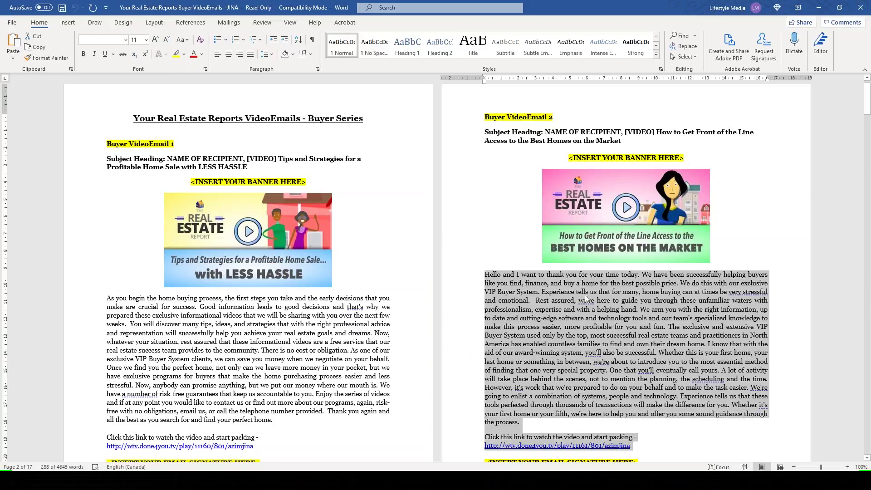
scroll(586, 298, down, 1)
Back in Chrome, replace the message text and video link below the greeting with the copied text, leaving no extra line above the signature.
key(alt+Tab)
click(453, 422)
drag(453, 422, 333, 291)
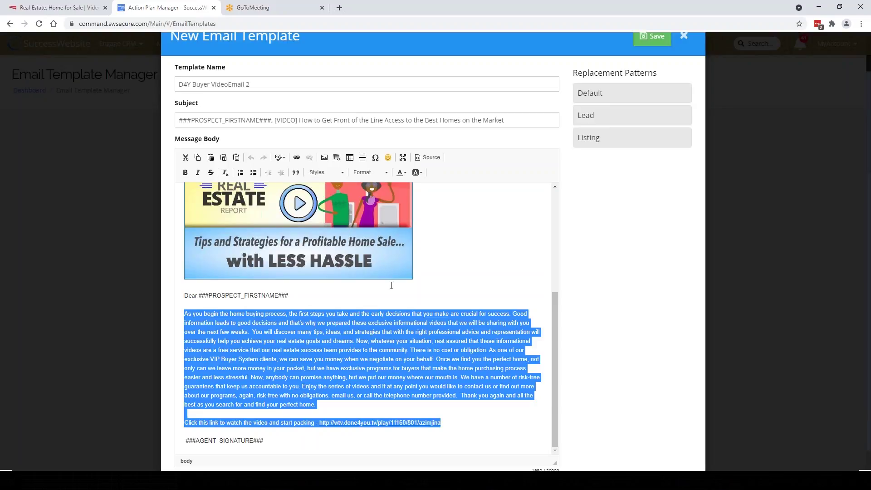
key(Delete)
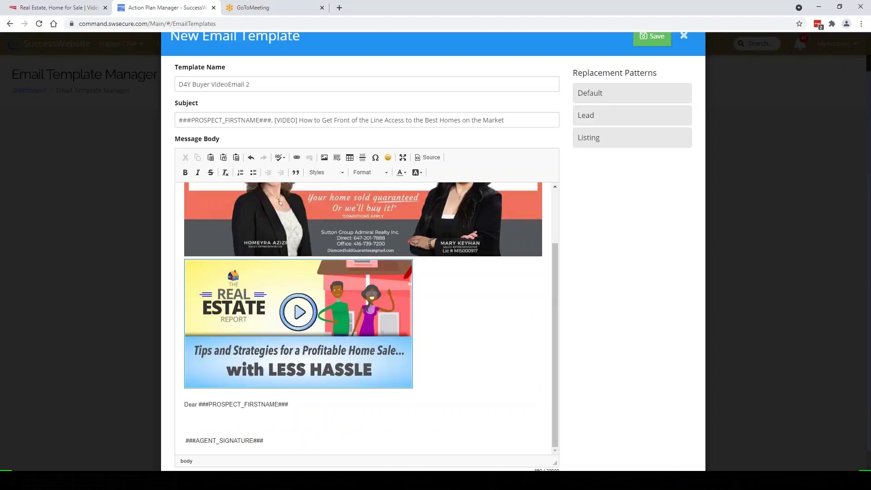
key(ctrl+v)
scroll(243, 307, down, 1)
click(206, 407)
key(Return)
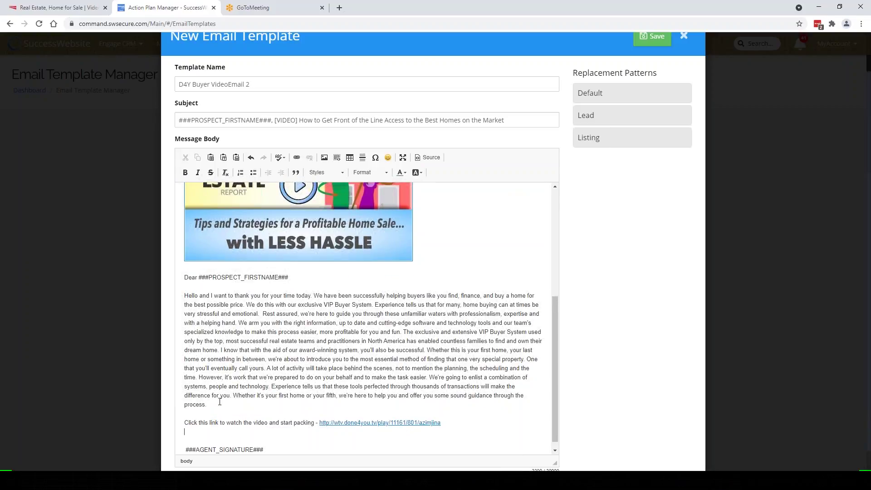
key(BackSpace)
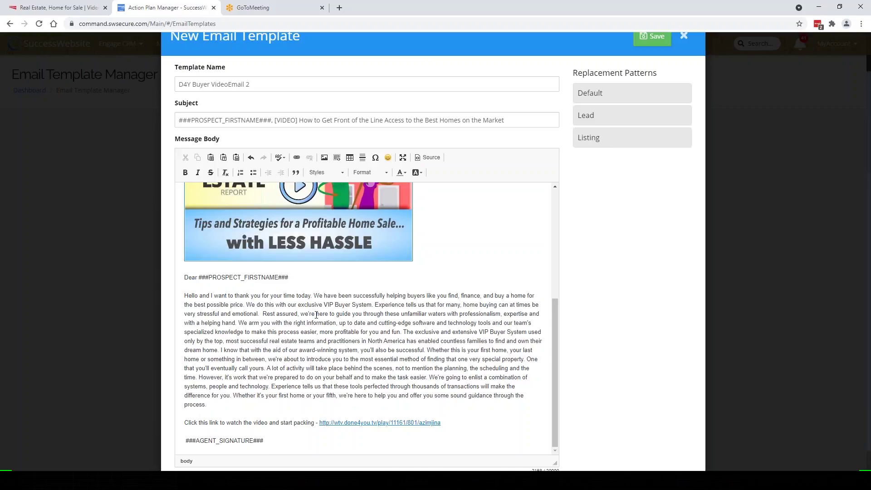
In the message's HTML source, change the video image's file name to RER_B02___PB.jpg and apply the change.
scroll(316, 315, up, 1)
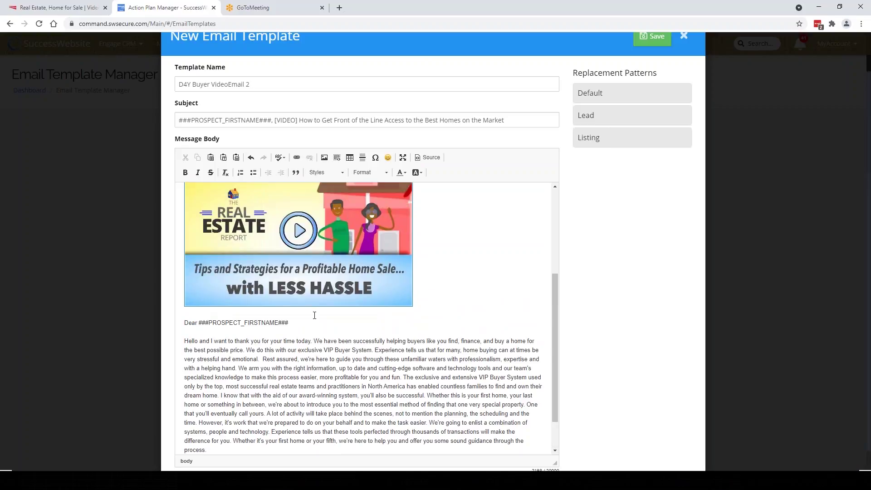
click(305, 265)
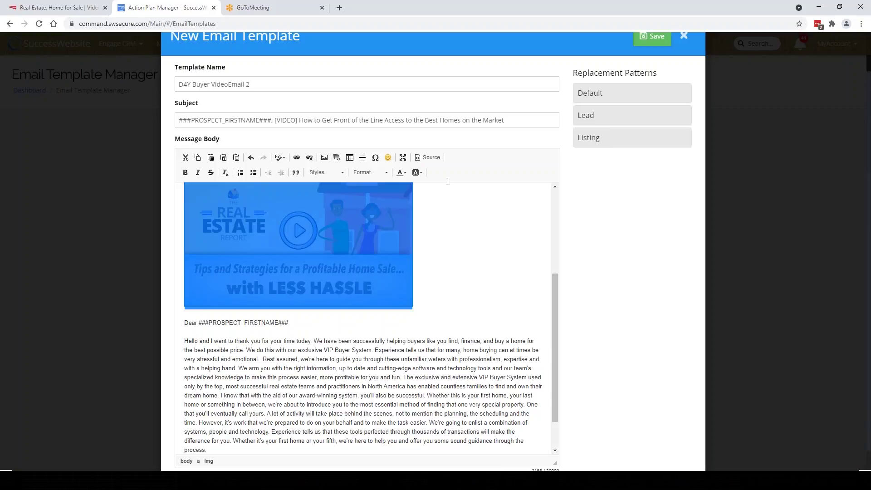
click(415, 233)
click(366, 234)
click(430, 158)
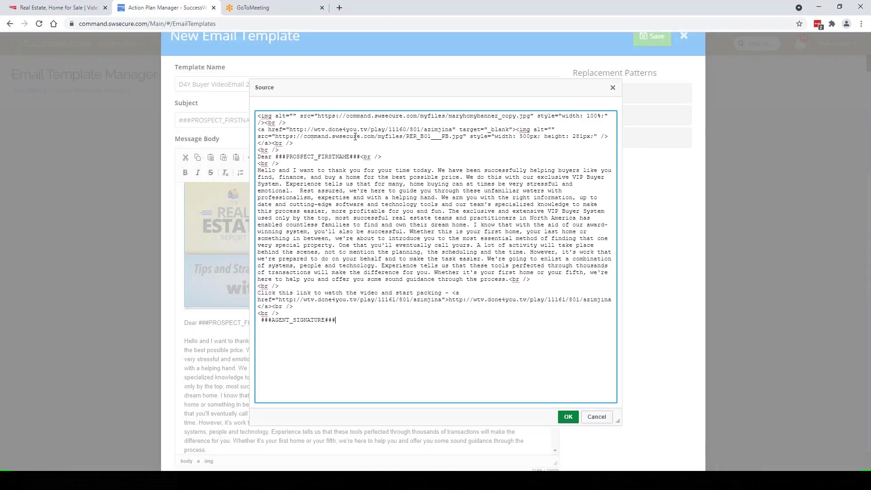
drag(406, 136, 464, 136)
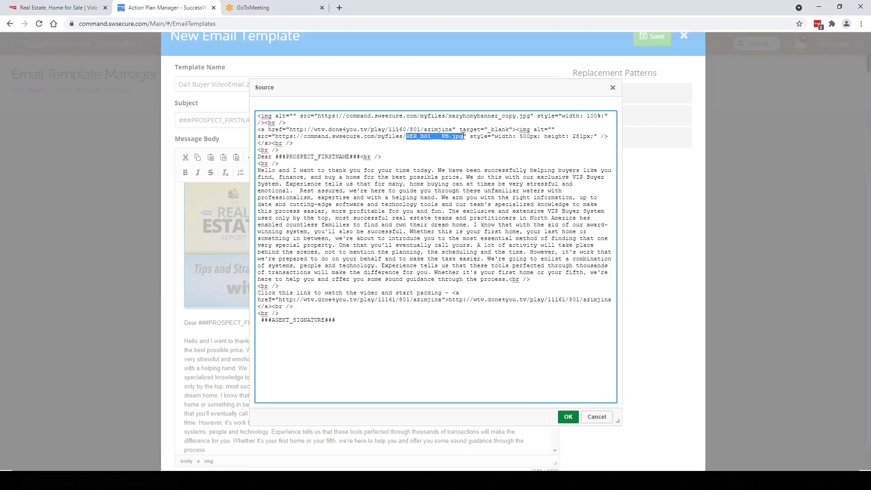
click(425, 137)
drag(406, 137, 462, 136)
click(432, 137)
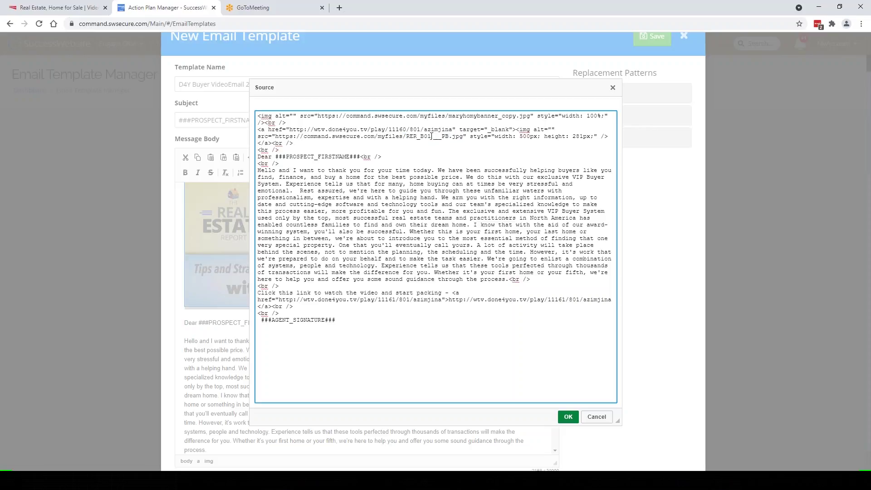
key(BackSpace)
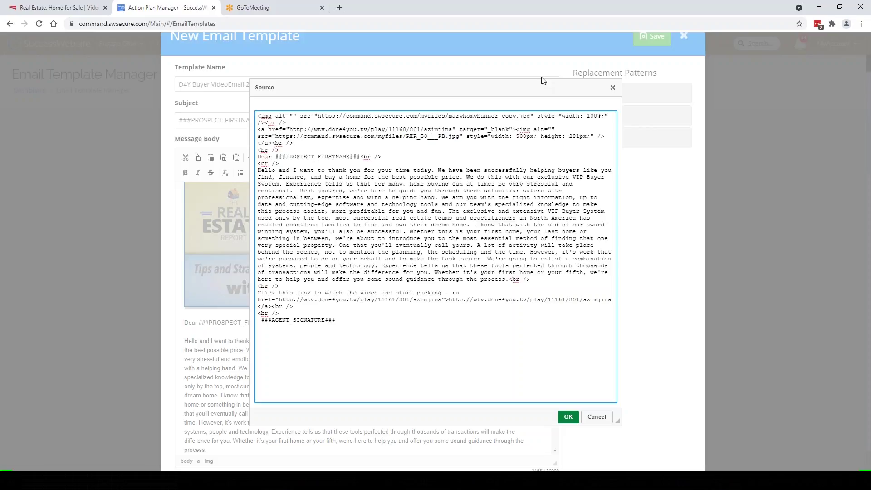
text(2)
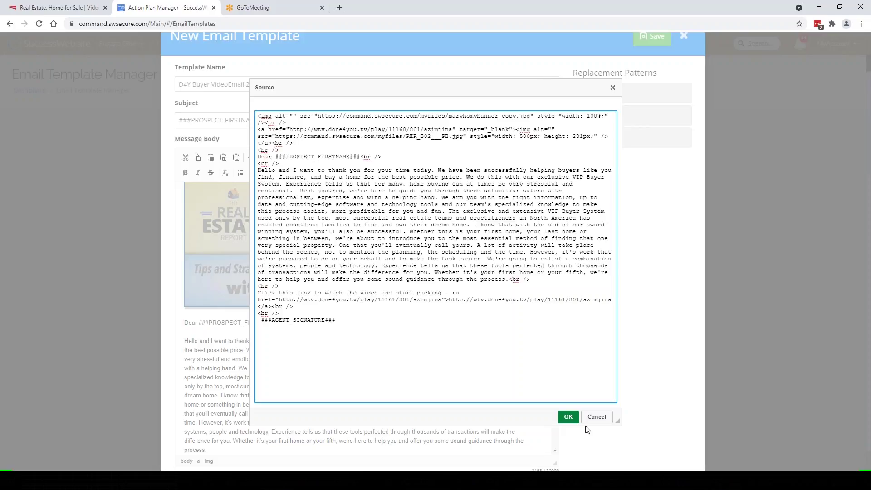
click(569, 417)
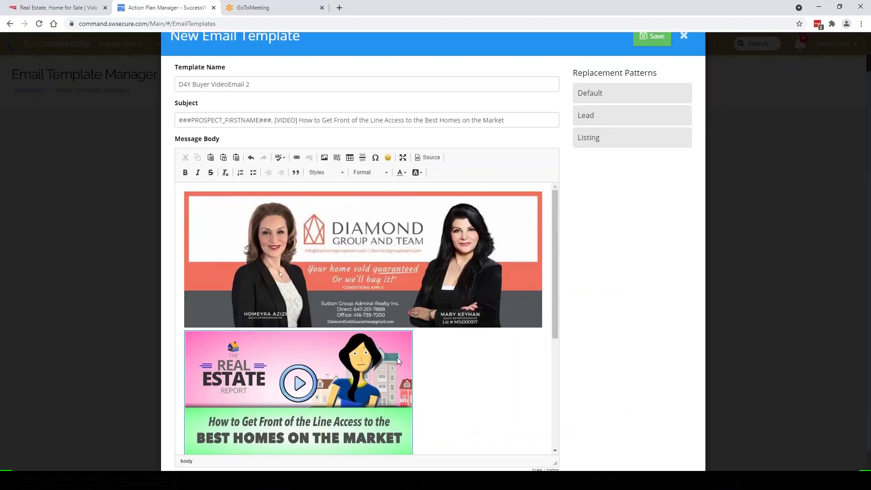
Copy the full video URL that follows "Click this link to watch the video and start packing" in the message body.
scroll(363, 356, down, 1)
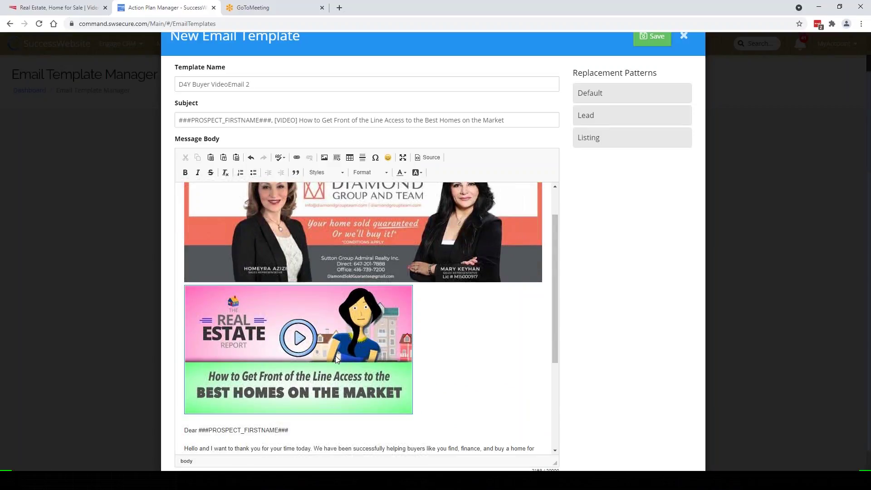
scroll(336, 360, down, 5)
drag(441, 400, 320, 400)
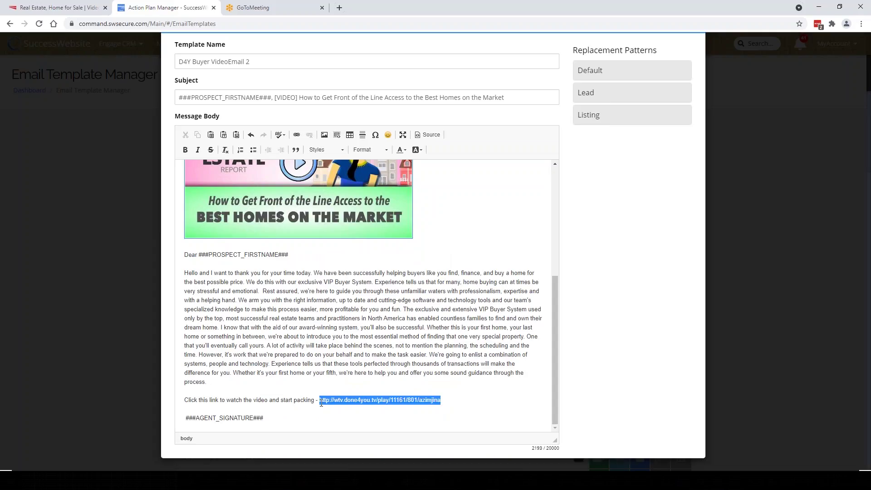
click(312, 198)
drag(442, 402, 320, 401)
key(ctrl+c)
Replace the video image's link URL with the copied 11161/801 video link, checking that its target is New Window (_blank).
click(349, 189)
right_click(350, 189)
click(324, 181)
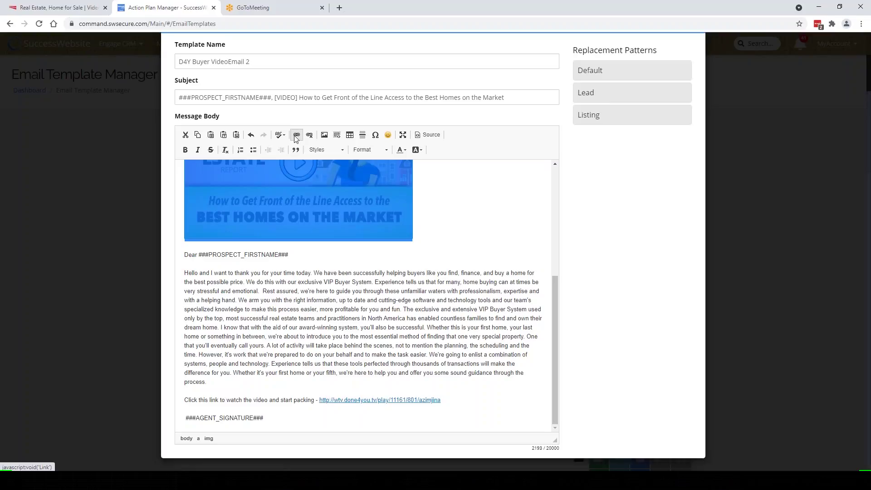
click(297, 135)
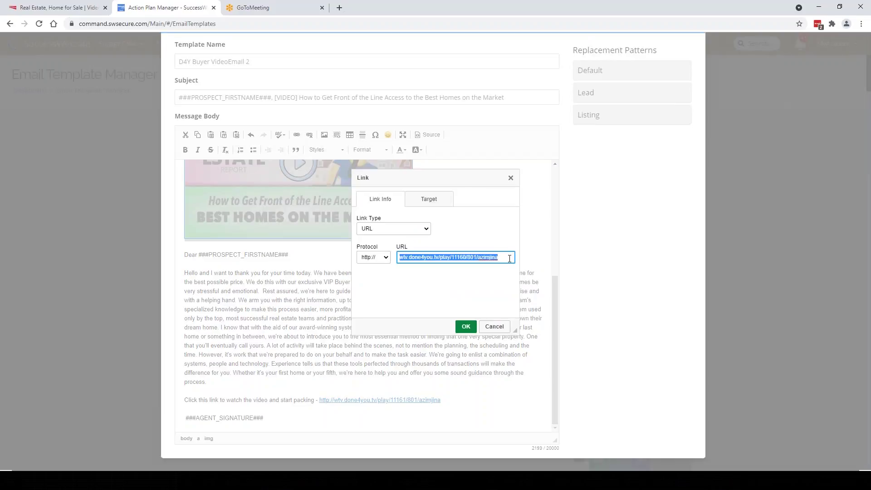
key(BackSpace)
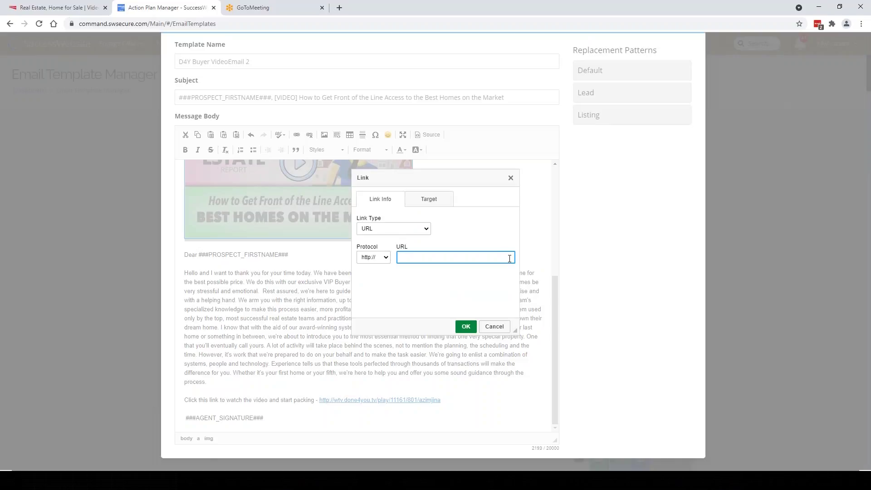
key(ctrl+v)
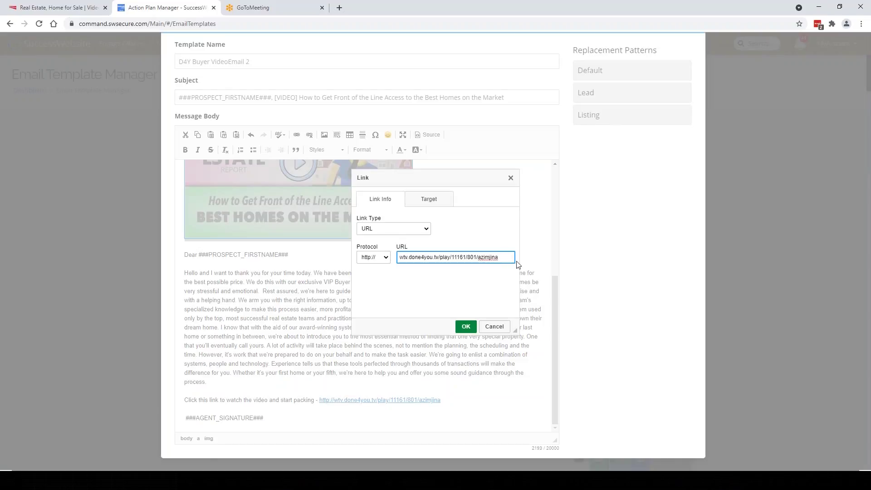
click(438, 204)
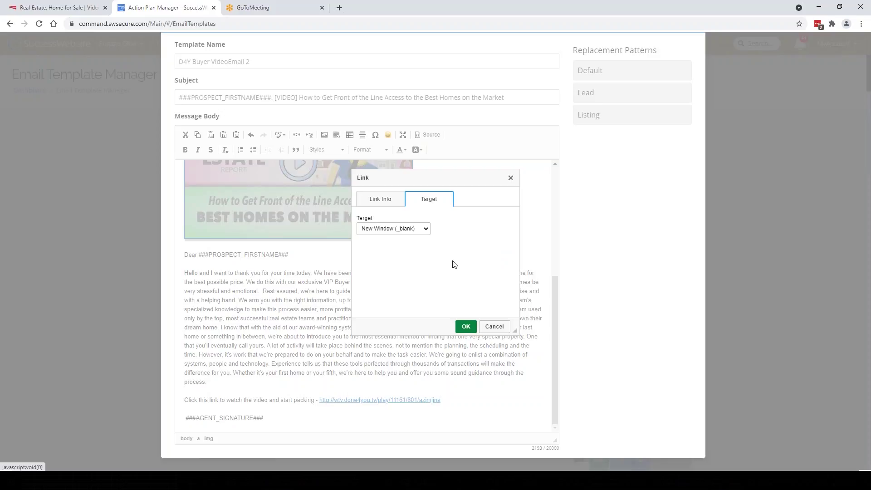
click(466, 326)
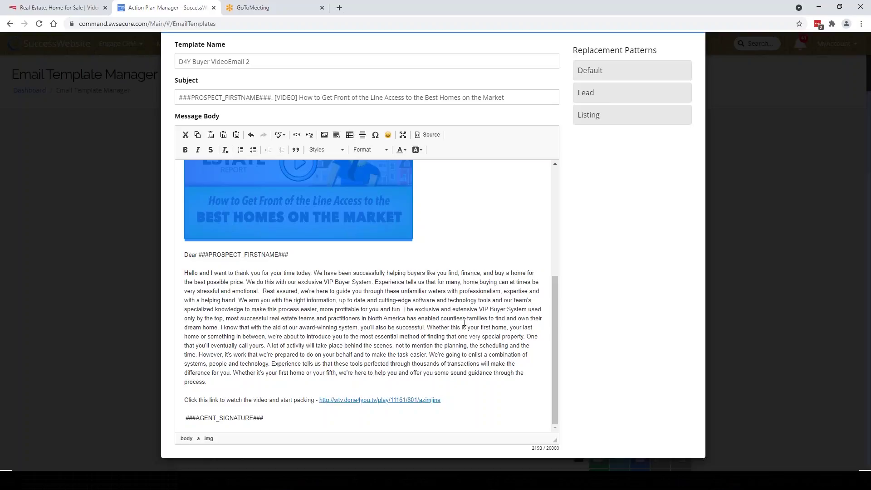
Save the D4Y Buyer VideoEmail 2 template and close its form.
scroll(594, 181, up, 2)
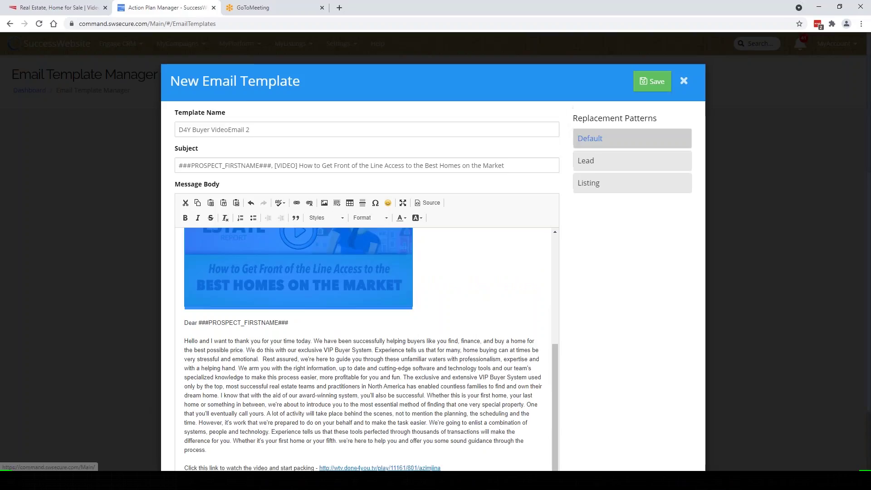
click(651, 84)
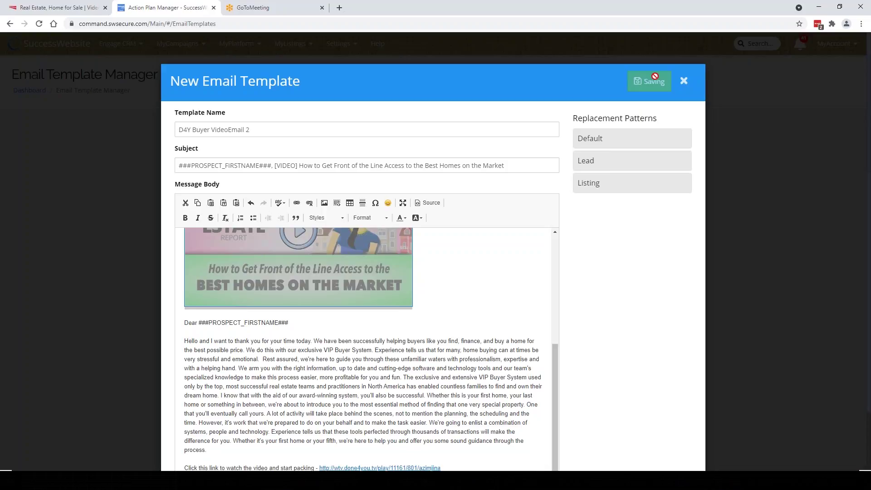
click(685, 82)
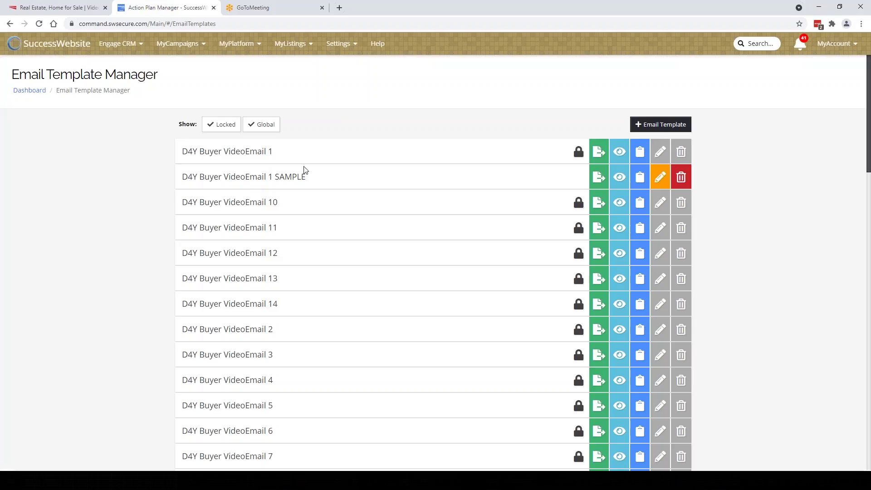
Look through the Buyer and Seller VideoEmail templates listed in the Email Template Manager.
scroll(278, 189, down, 3)
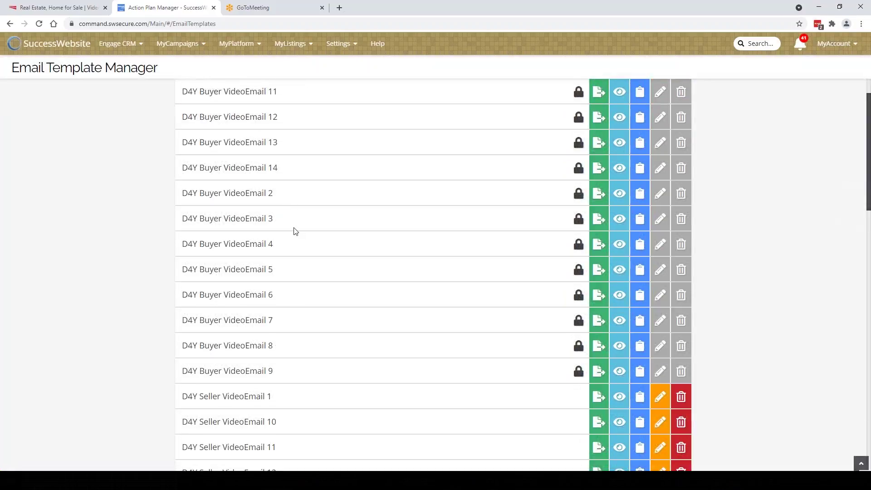
scroll(295, 218, up, 2)
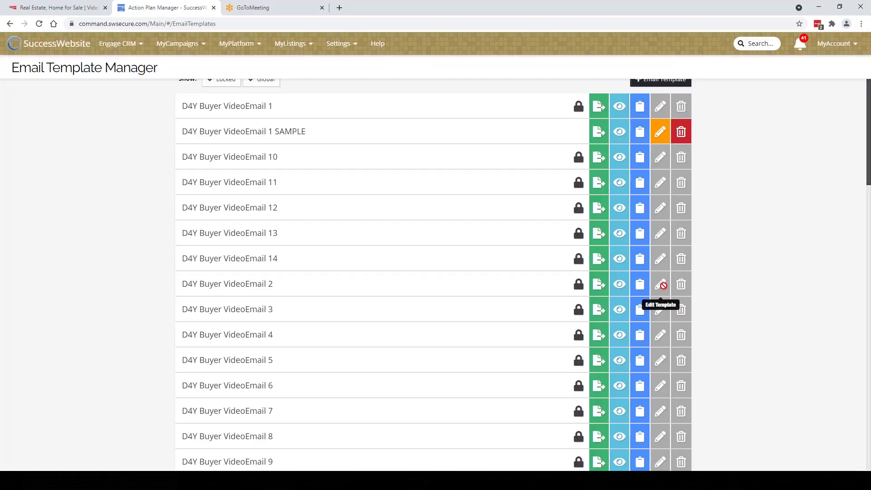
scroll(275, 270, down, 4)
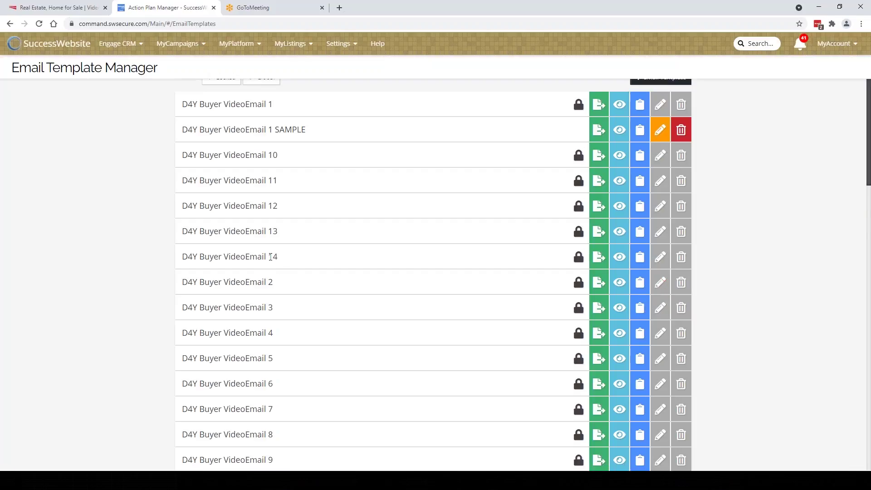
scroll(370, 346, down, 1)
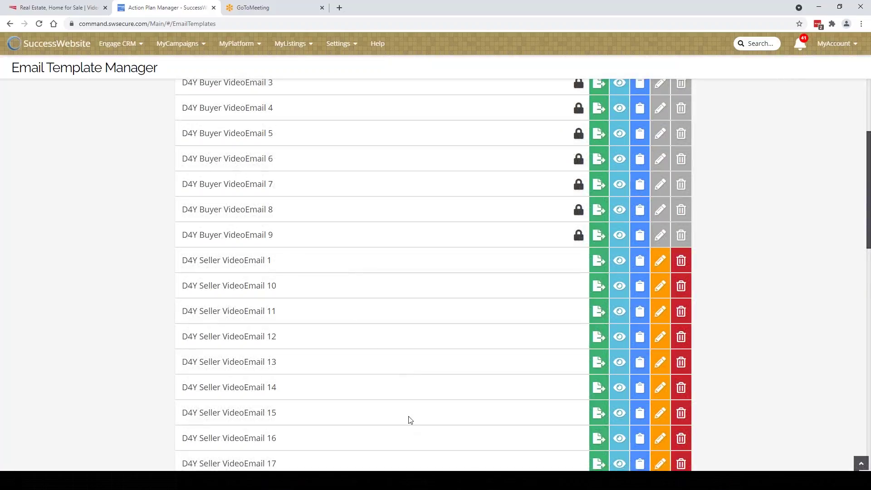
scroll(395, 404, down, 3)
scroll(364, 373, down, 7)
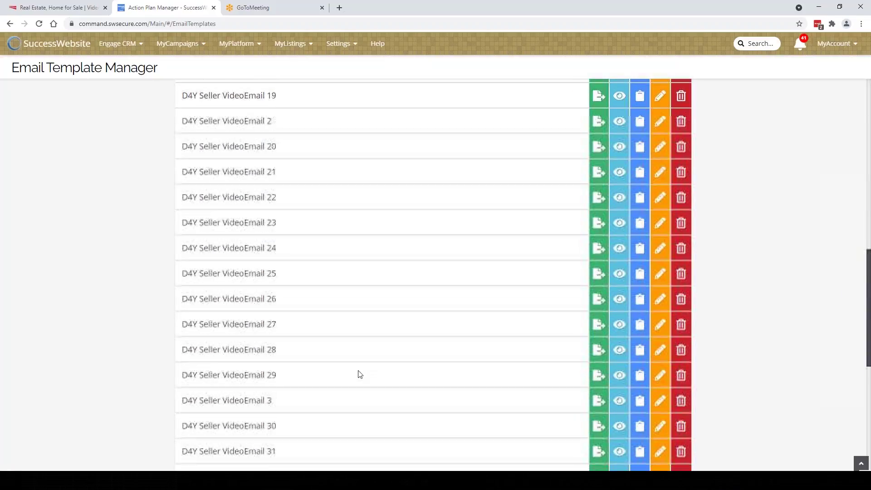
scroll(321, 353, up, 12)
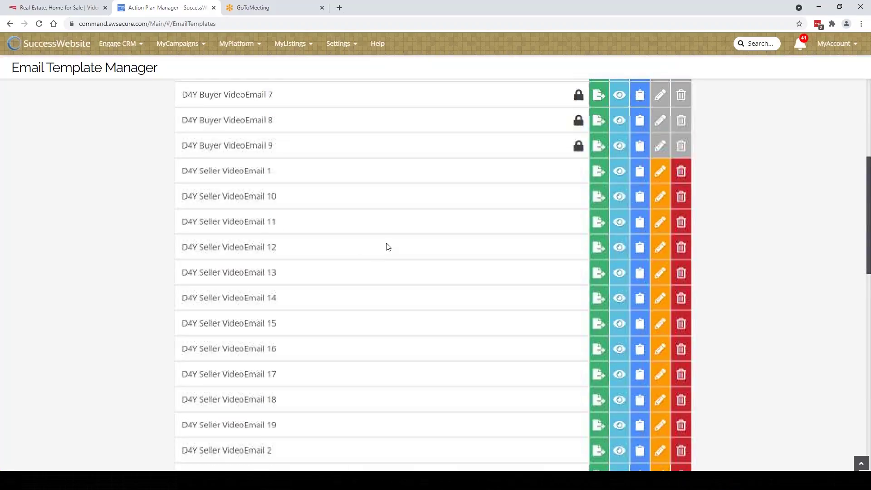
scroll(307, 182, up, 4)
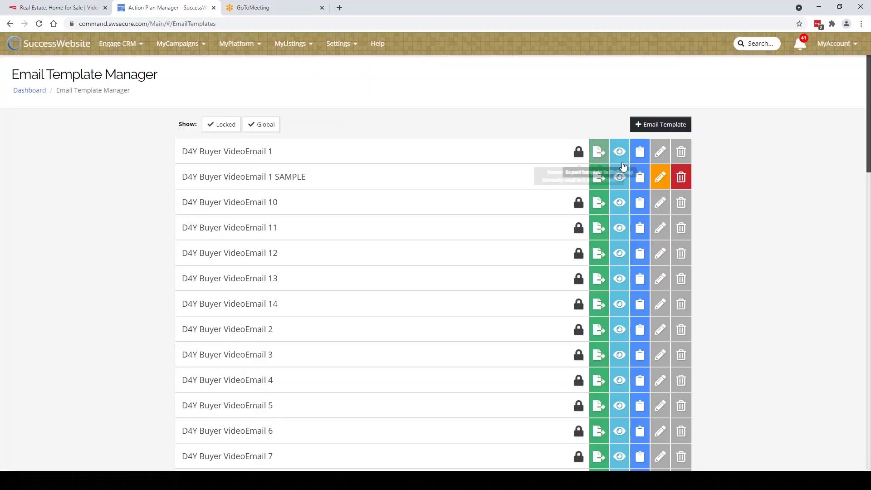
Open D4Y Buyer VideoEmail 1 SAMPLE for editing and change its template name to D4Y Seller VideoEmail 1 SAMPLE.
click(659, 183)
drag(210, 130, 193, 130)
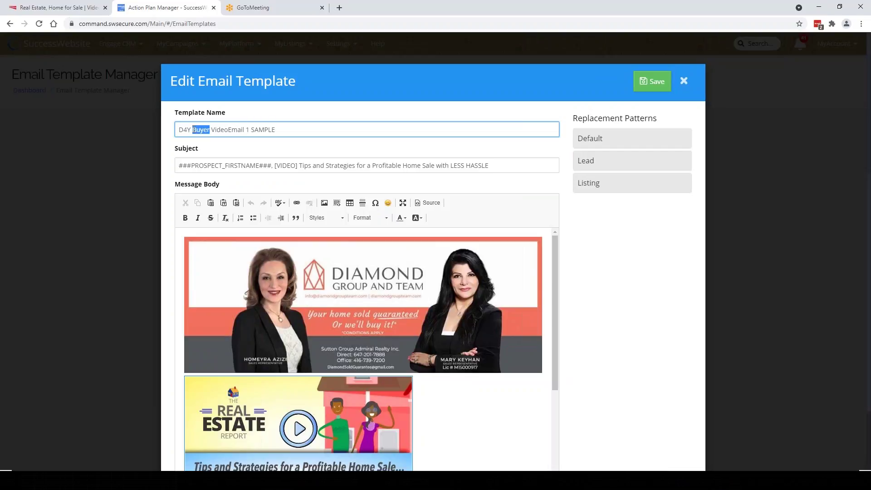
text(Seller)
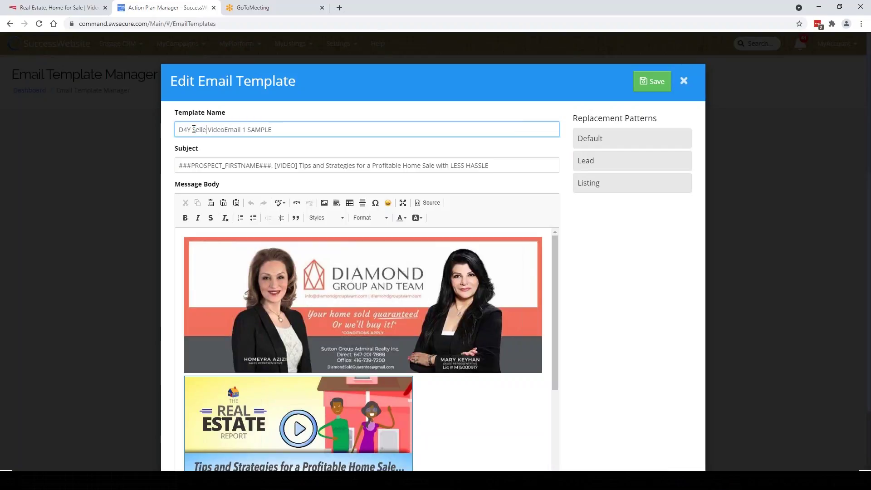
Review the sample template's subject text after [VIDEO], its video image and the message paragraph below the greeting.
drag(497, 165, 300, 165)
scroll(498, 312, down, 4)
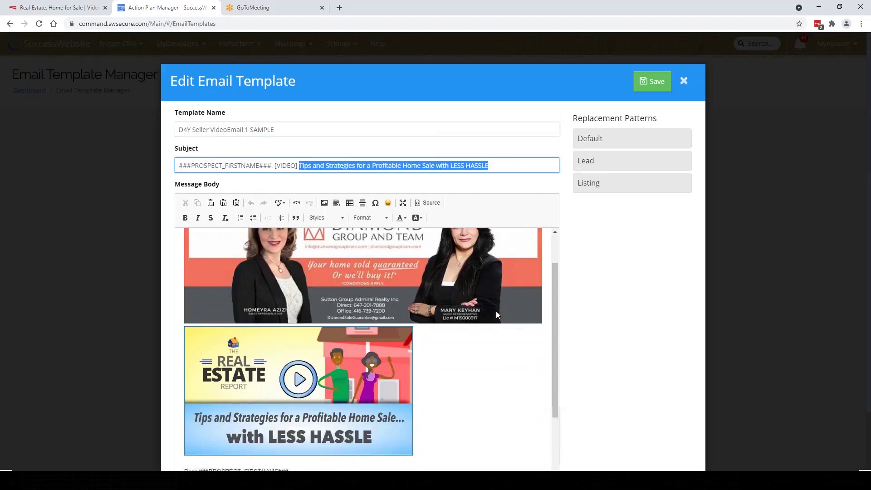
scroll(423, 276, up, 3)
click(417, 282)
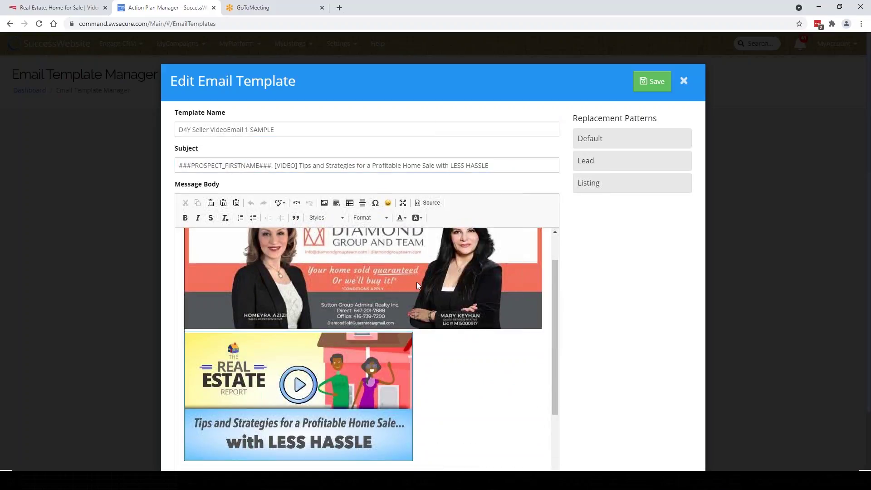
scroll(417, 284, down, 3)
drag(186, 361, 281, 395)
scroll(281, 395, down, 1)
Switch to the Seller VideoEmails document in Word and review the Seller VideoEmail 1 subject heading, image, text and link.
click(493, 480)
click(443, 438)
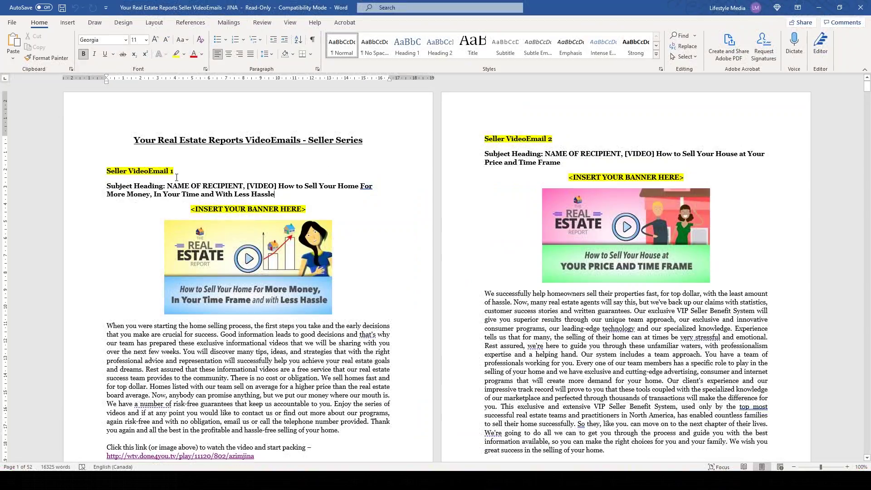
scroll(185, 185, down, 2)
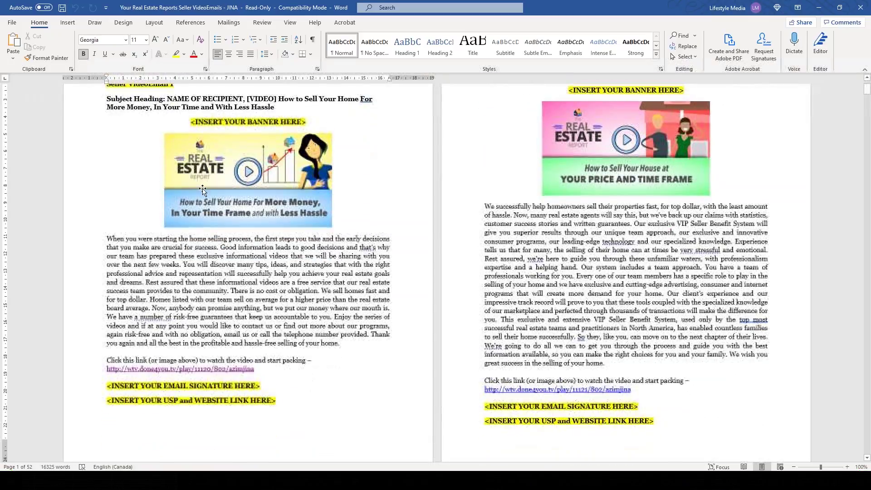
Switch back to the email template in Chrome and change the video image's file name in the message source to RER_S01___PB.jpg.
click(291, 480)
scroll(420, 296, up, 2)
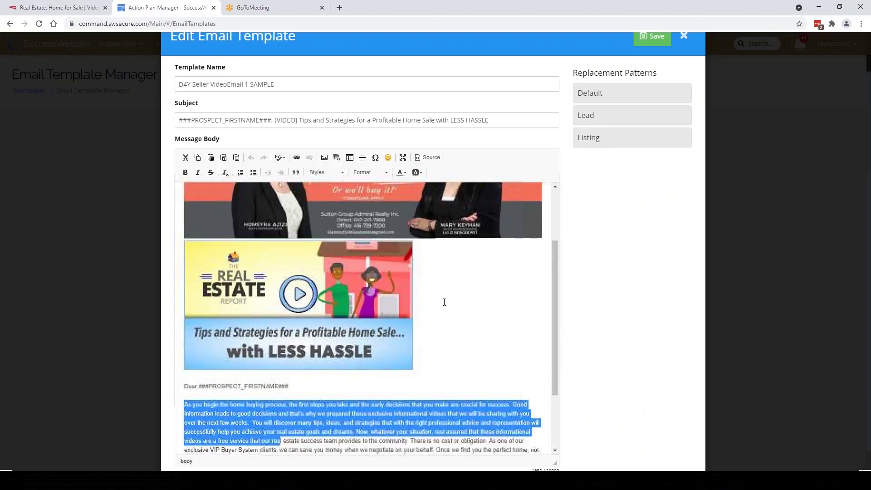
click(384, 288)
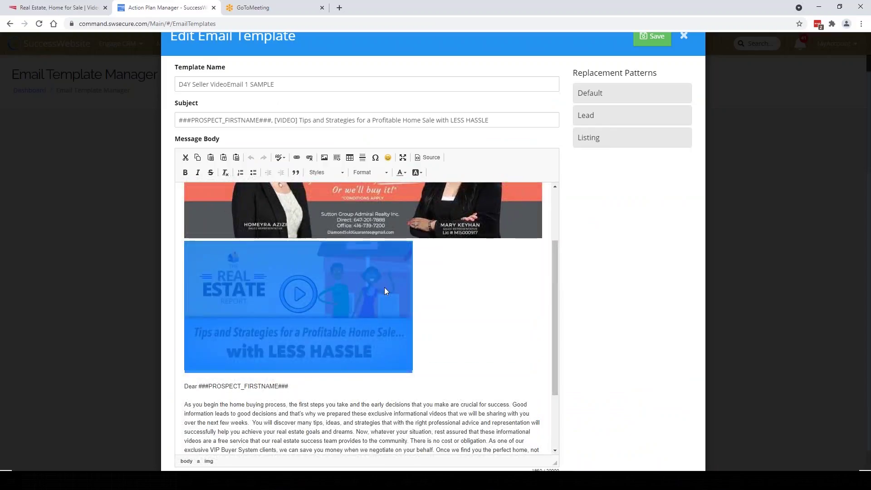
click(427, 163)
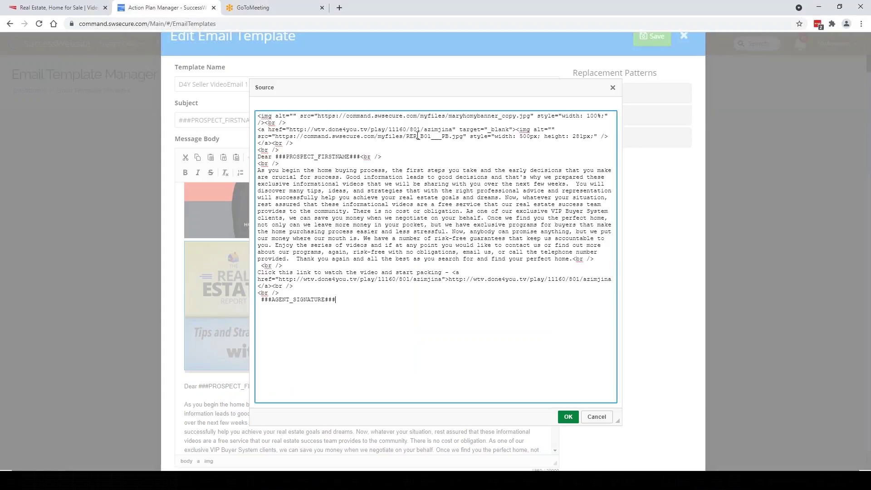
drag(431, 136, 425, 137)
click(432, 139)
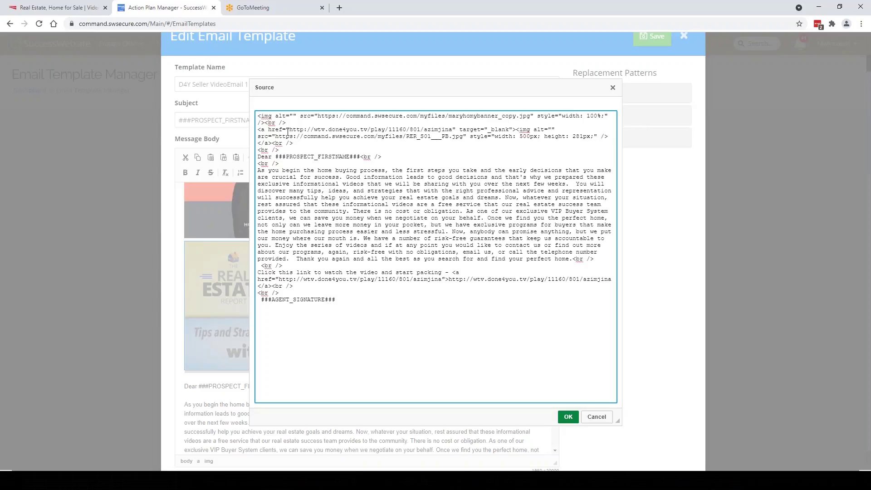
drag(276, 136, 420, 136)
click(424, 137)
text(S)
click(569, 418)
scroll(408, 354, down, 1)
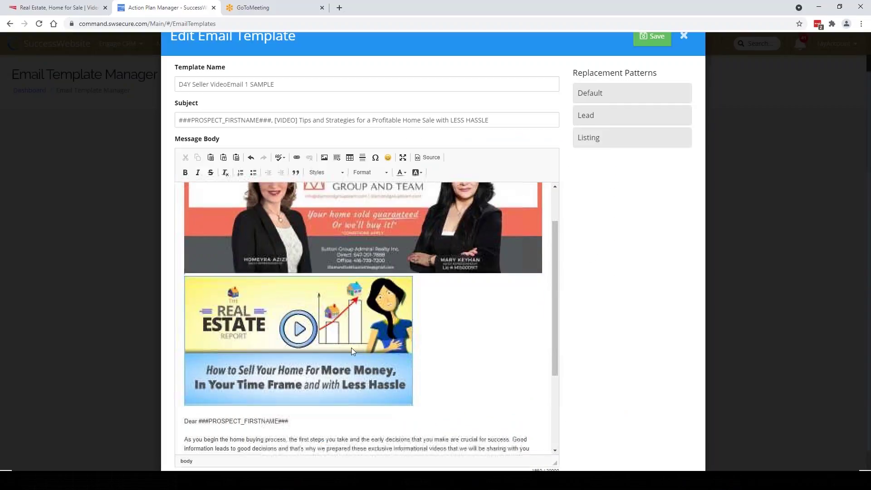
Check the replaced video image in the message body and save D4Y Seller VideoEmail 1 SAMPLE.
click(352, 348)
scroll(420, 349, down, 1)
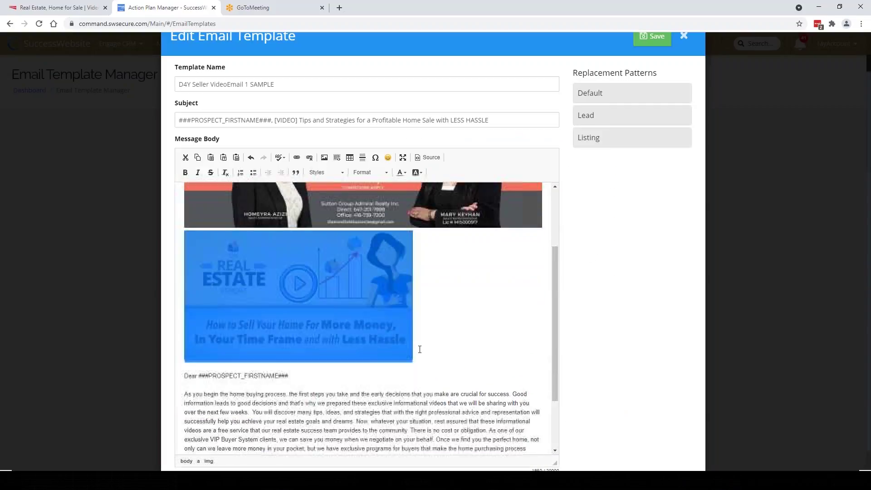
scroll(420, 349, up, 3)
scroll(420, 349, up, 1)
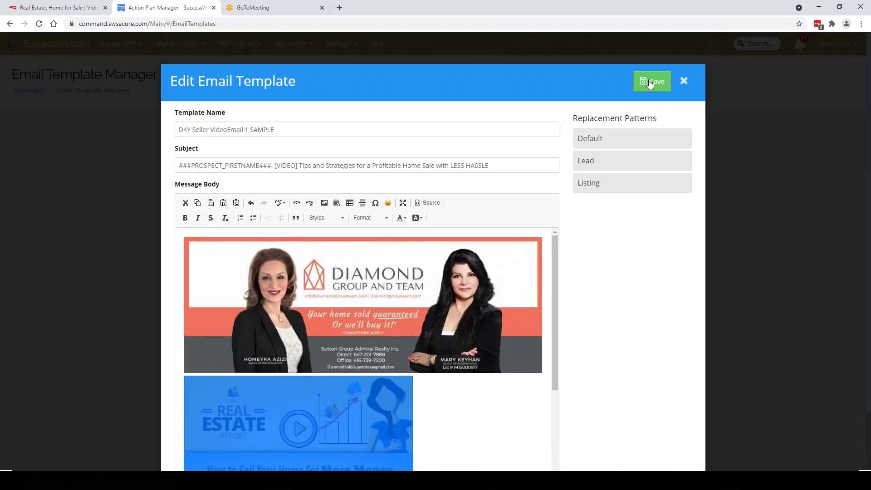
click(651, 84)
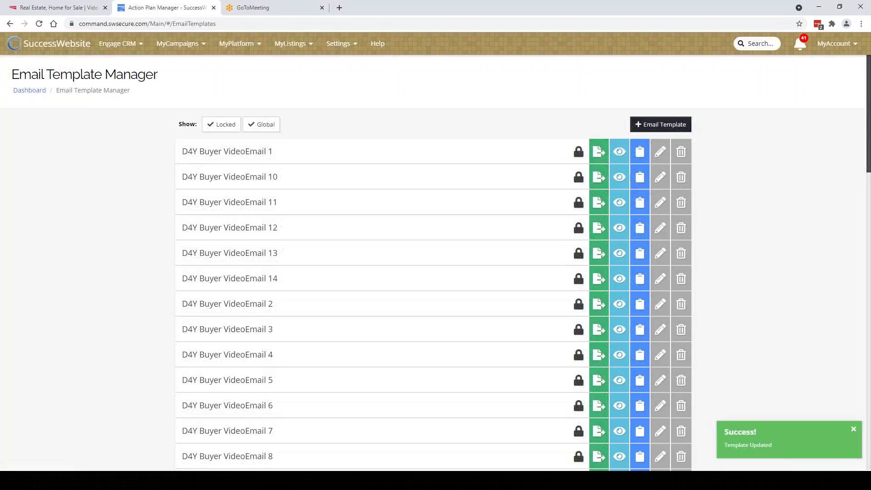
Look through the Email Template Manager list for the Seller sample and the numbered Seller VideoEmail templates.
scroll(300, 218, down, 1)
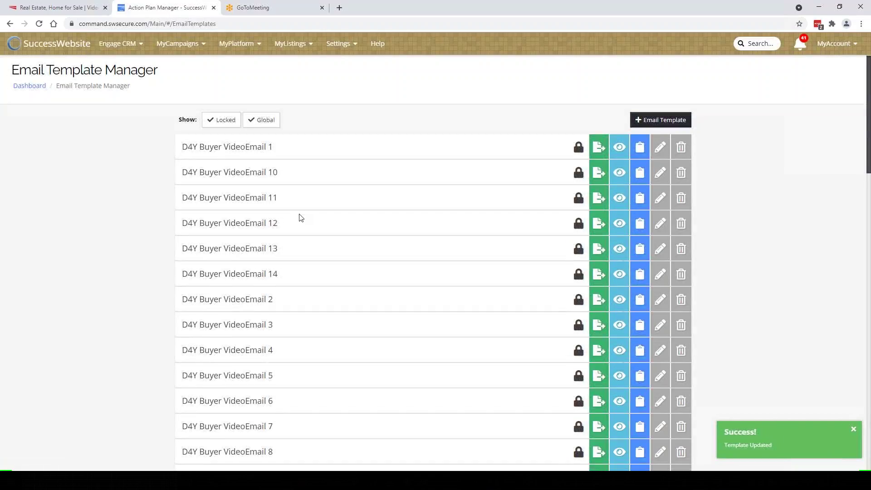
scroll(299, 218, down, 5)
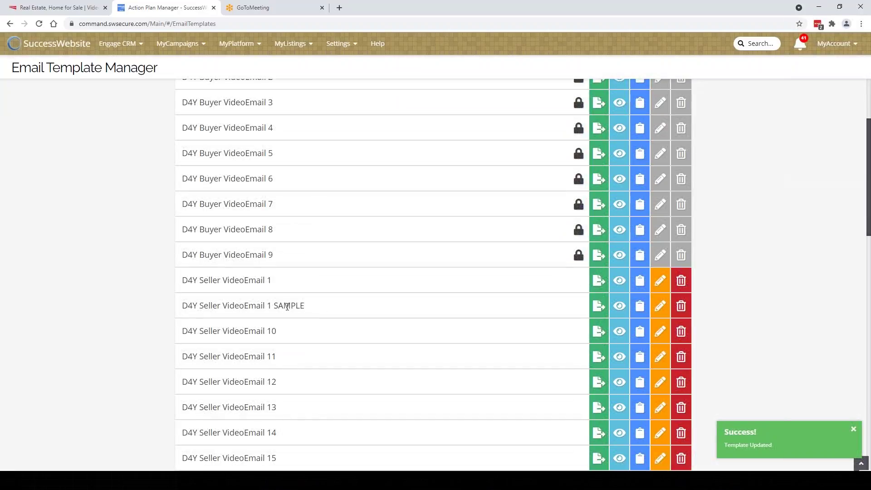
scroll(279, 270, down, 3)
scroll(313, 279, down, 6)
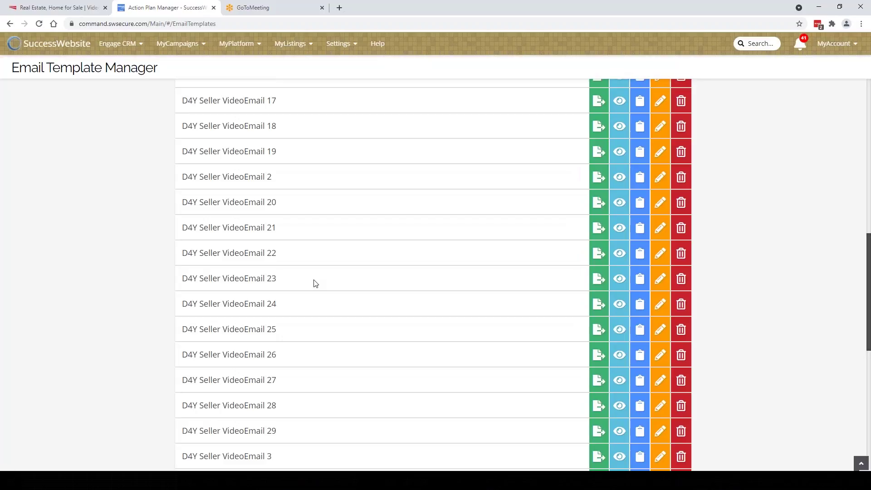
scroll(315, 284, down, 8)
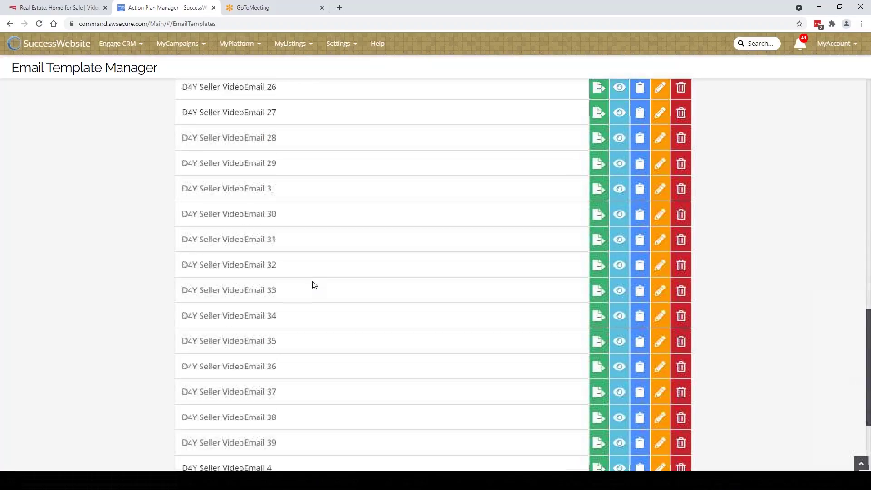
scroll(314, 284, down, 1)
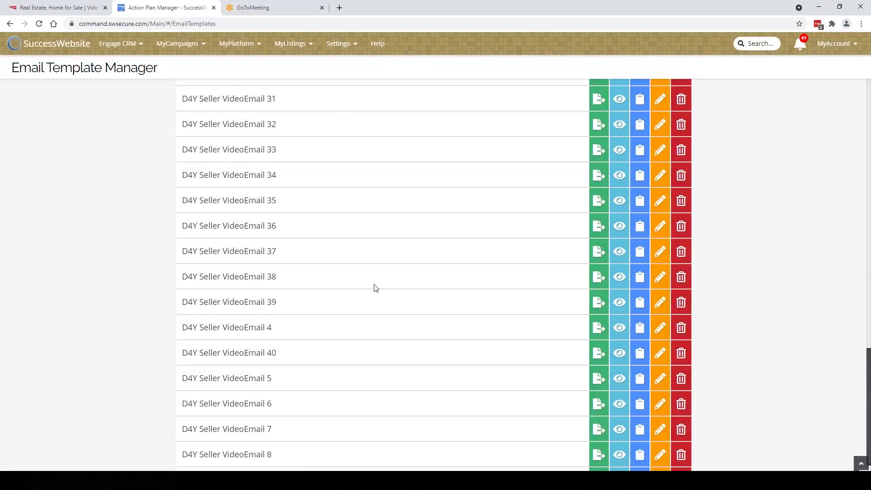
scroll(386, 295, up, 16)
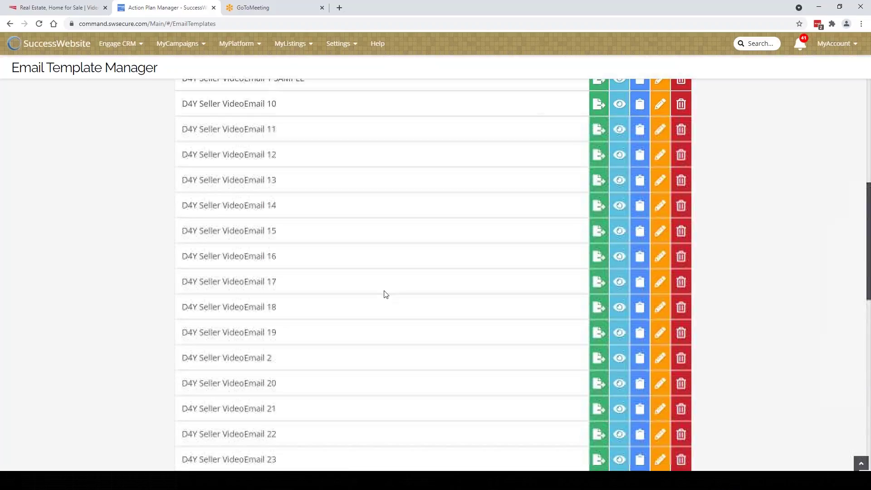
scroll(416, 296, up, 3)
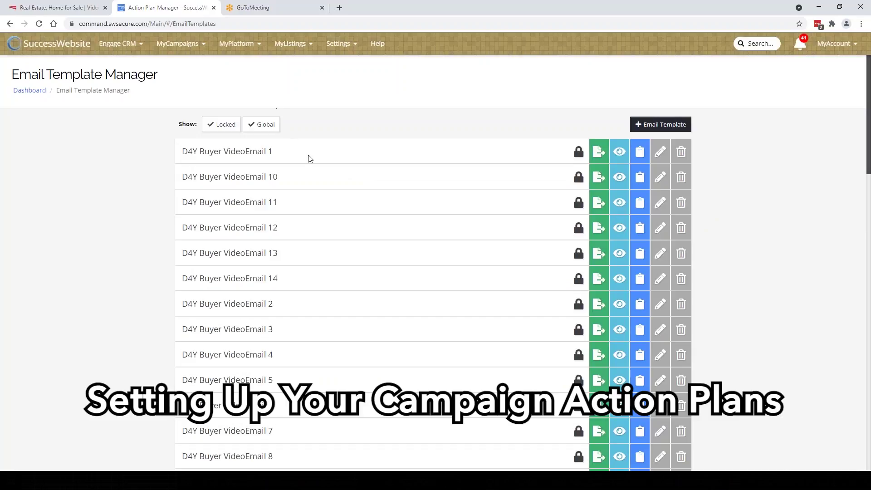
Review the full list of Buyer and Seller templates, and compare it with the Seller VideoEmails document in Word.
scroll(300, 153, down, 8)
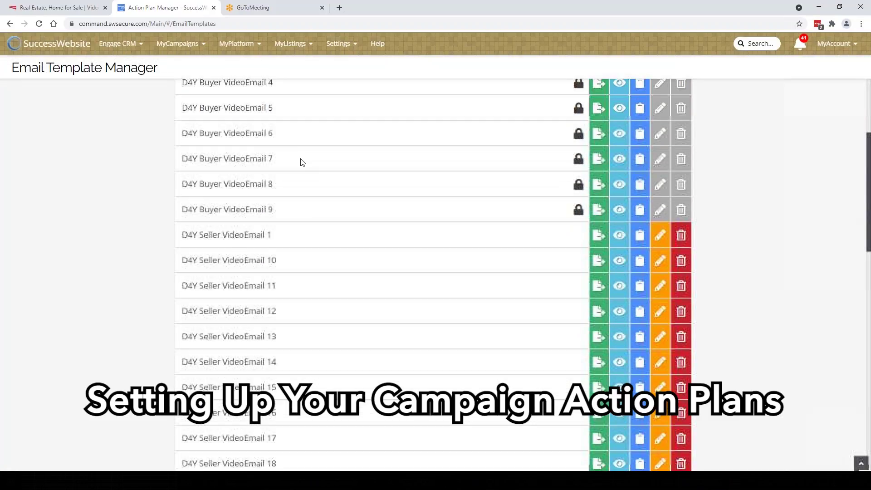
scroll(303, 164, down, 9)
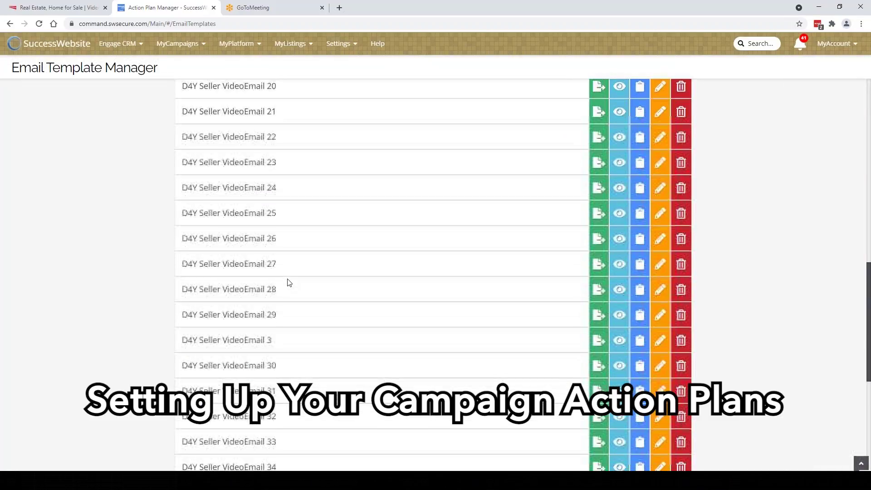
scroll(288, 281, down, 4)
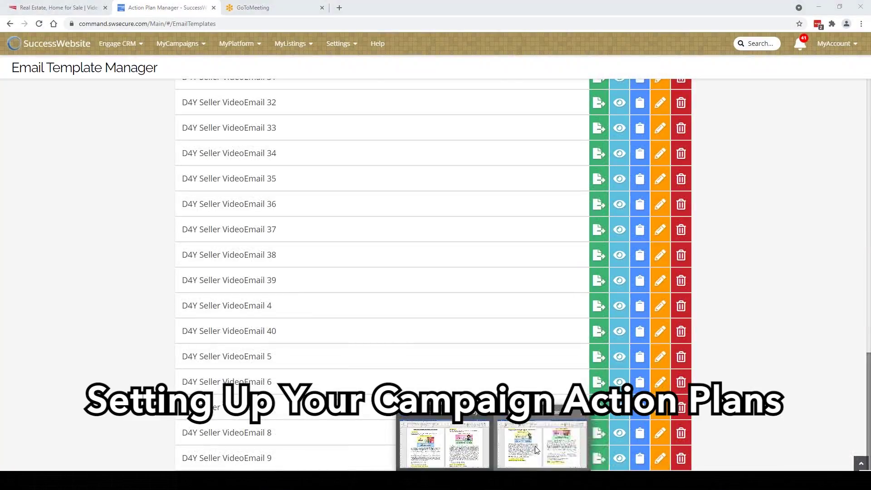
click(535, 446)
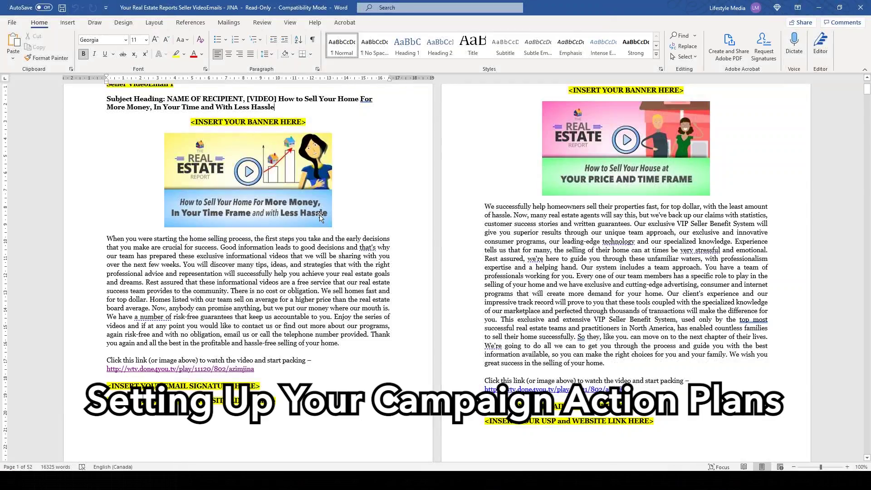
scroll(320, 216, up, 2)
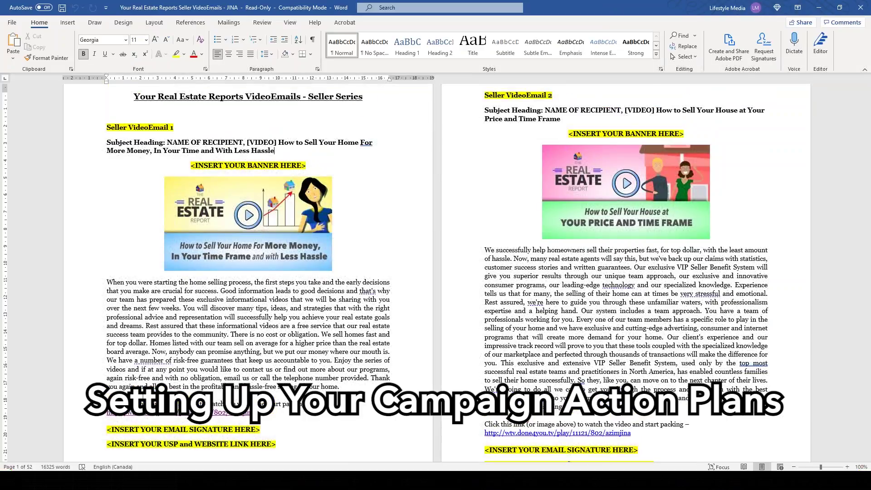
Return to Chrome, open the Action Plans Manager and create an action plan named D4Y Buyer VideoEmail Action Plan.
click(286, 480)
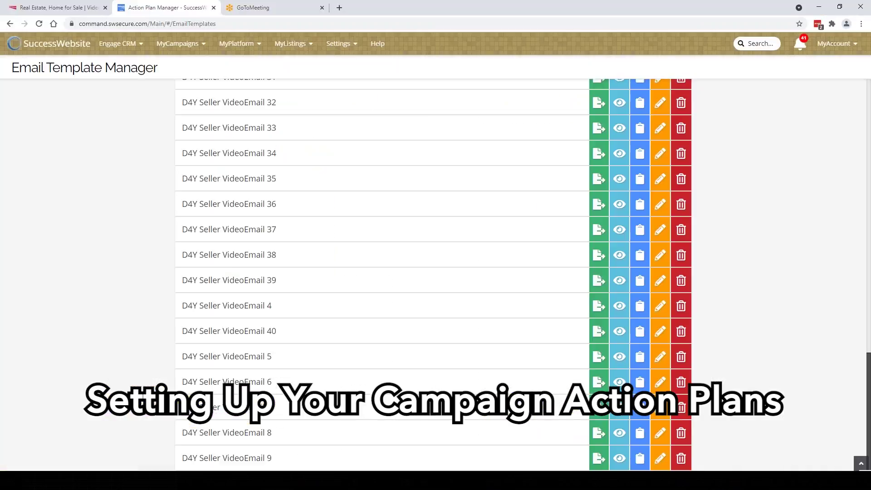
scroll(171, 95, up, 8)
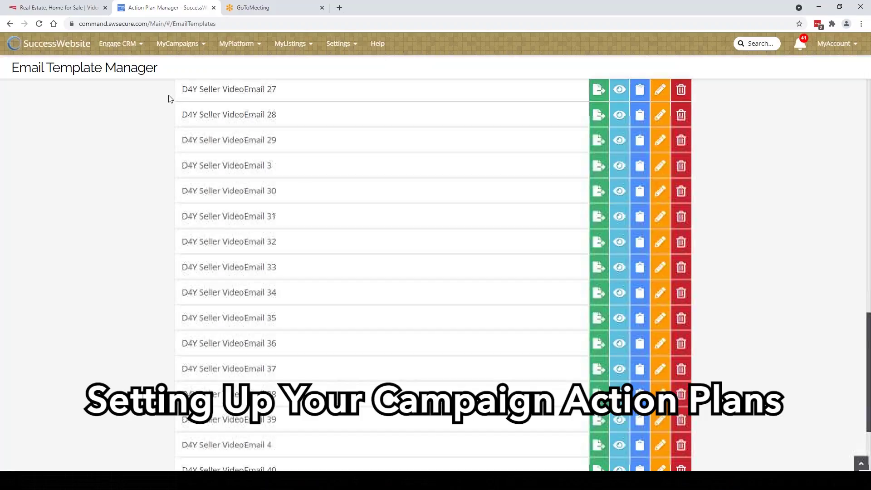
mouse_move(113, 56)
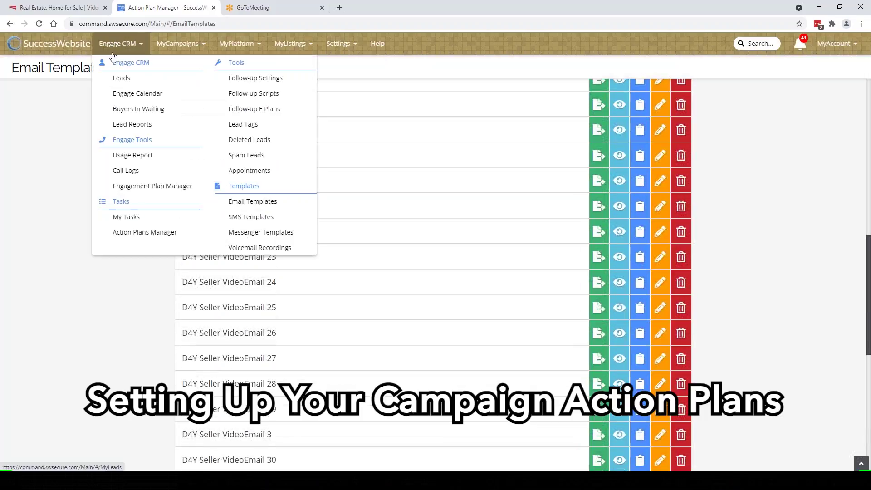
click(144, 233)
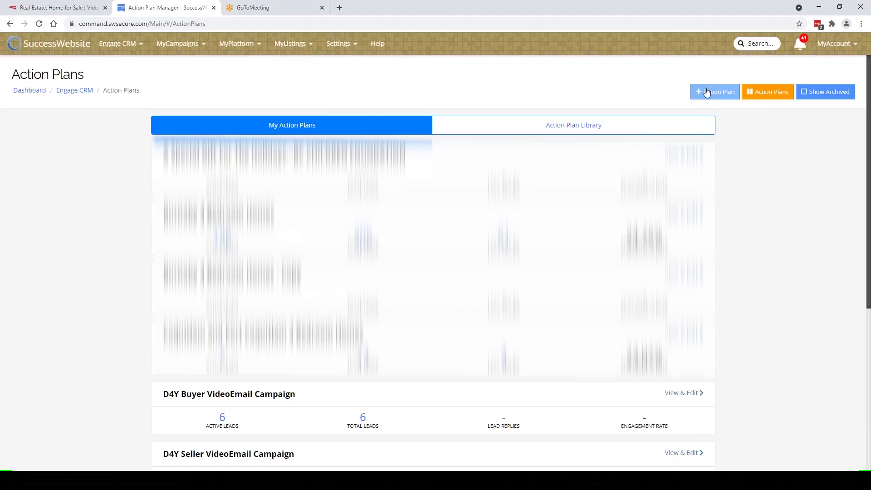
click(708, 96)
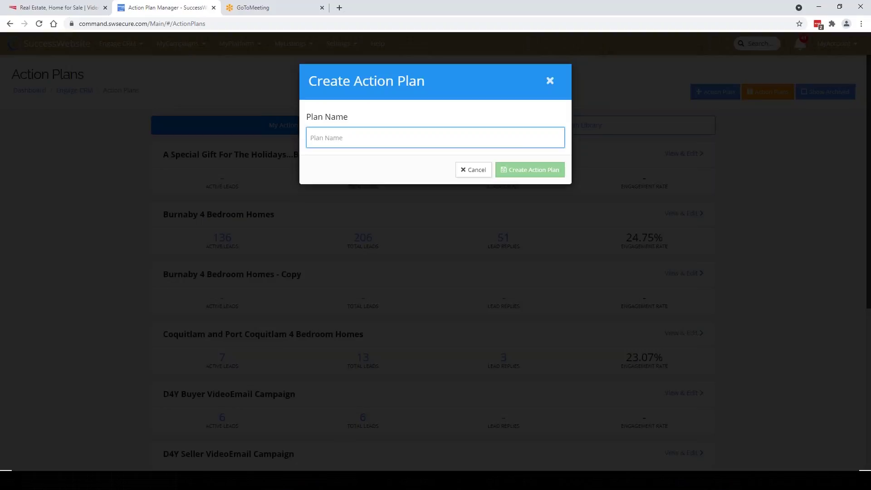
text(D4Y)
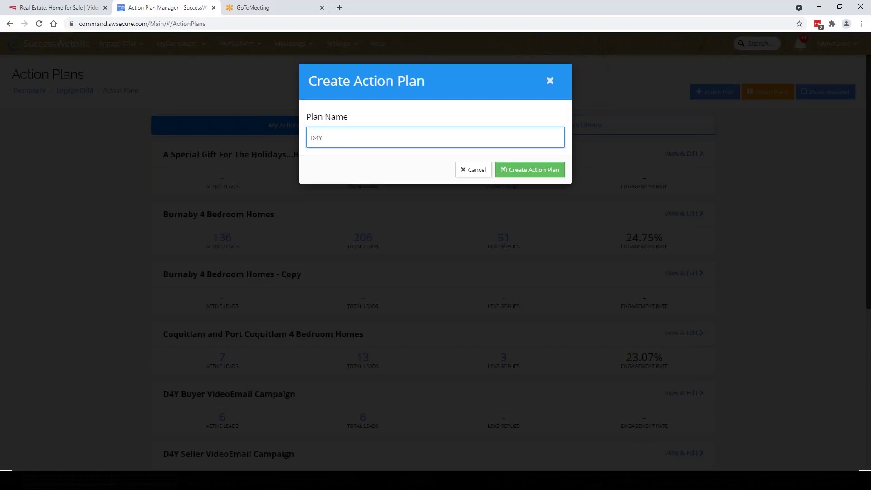
text( Buyer VideoEmail Action Plan)
click(549, 164)
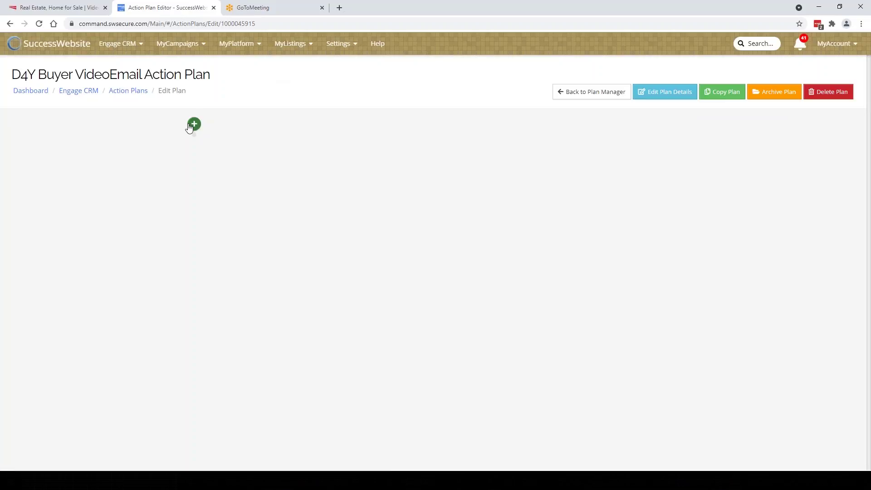
Add a Send Email action to the plan and load the D4Y Buyer VideoEmail 1 template into the new nudge.
click(194, 126)
click(195, 124)
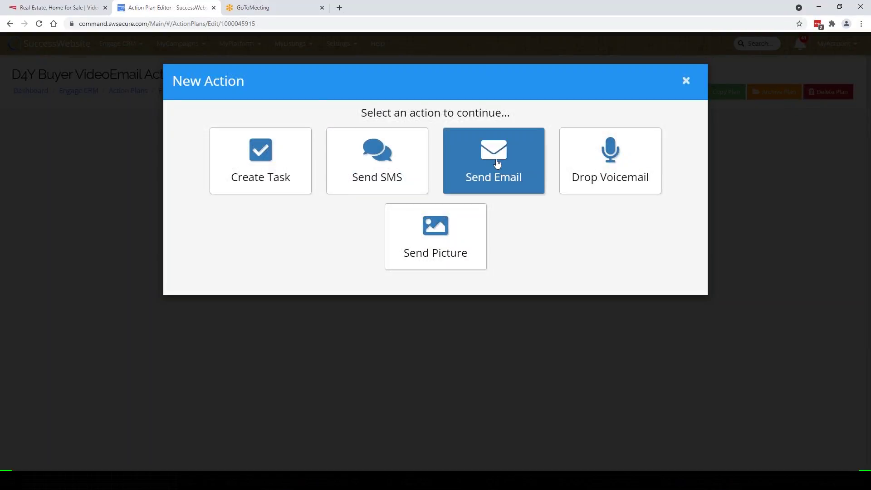
click(498, 164)
click(423, 130)
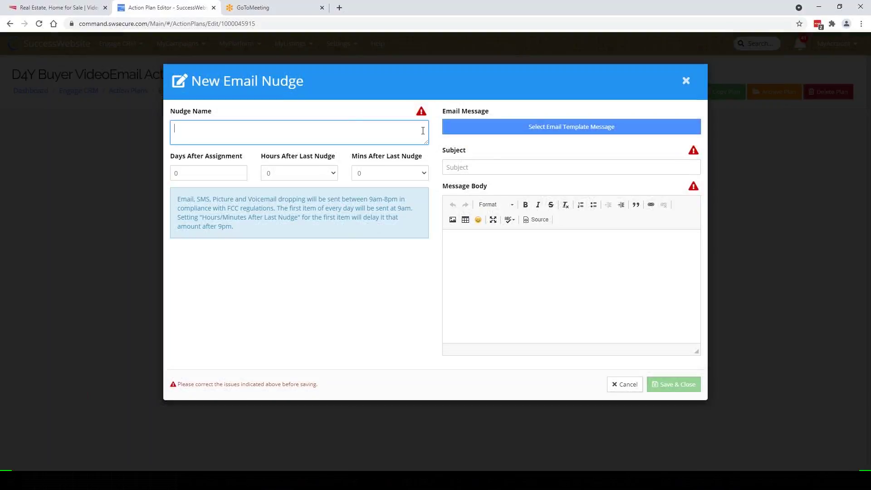
click(493, 129)
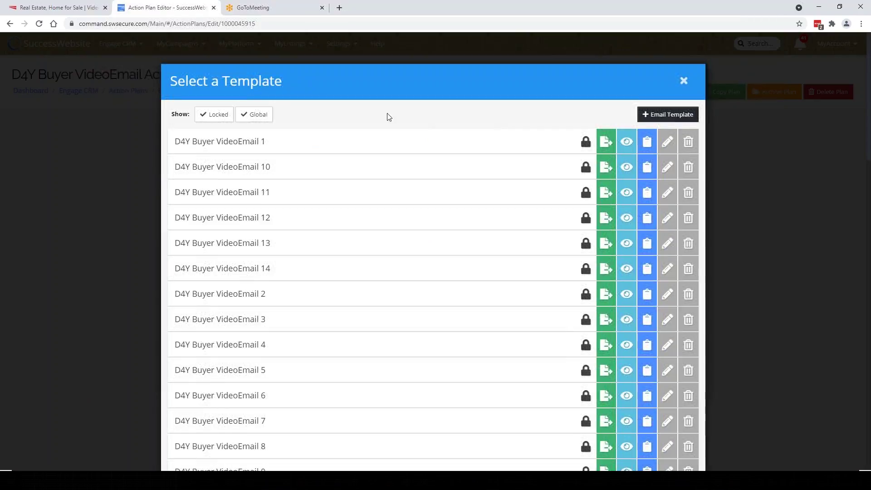
click(236, 145)
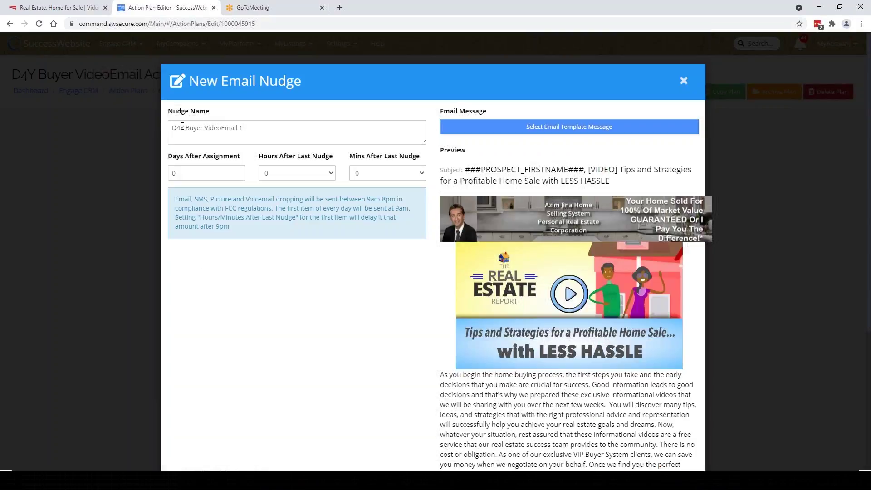
Review the email nudge's name and its message preview, from the subject and banner down to the video link and signature.
click(265, 130)
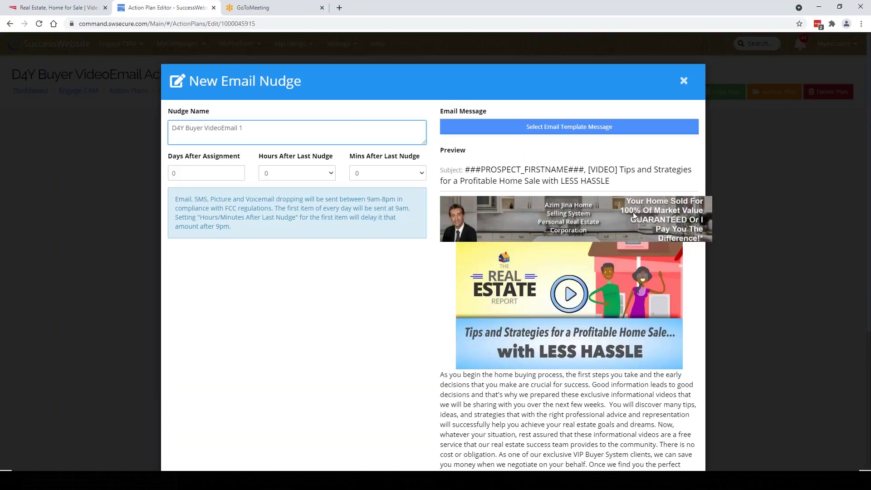
scroll(584, 205, down, 1)
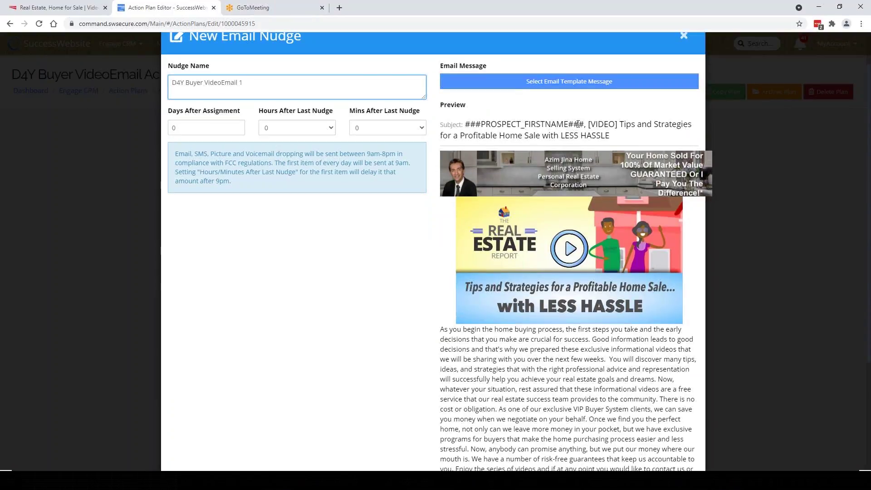
scroll(560, 200, down, 1)
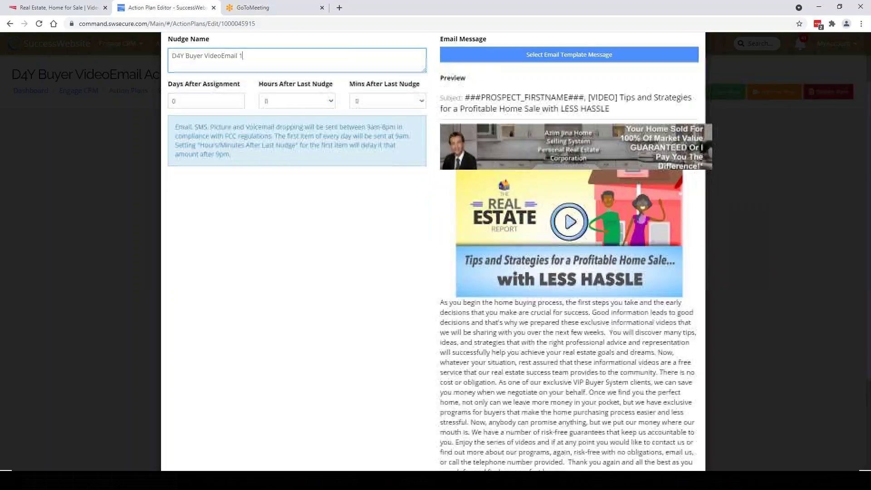
scroll(459, 205, down, 3)
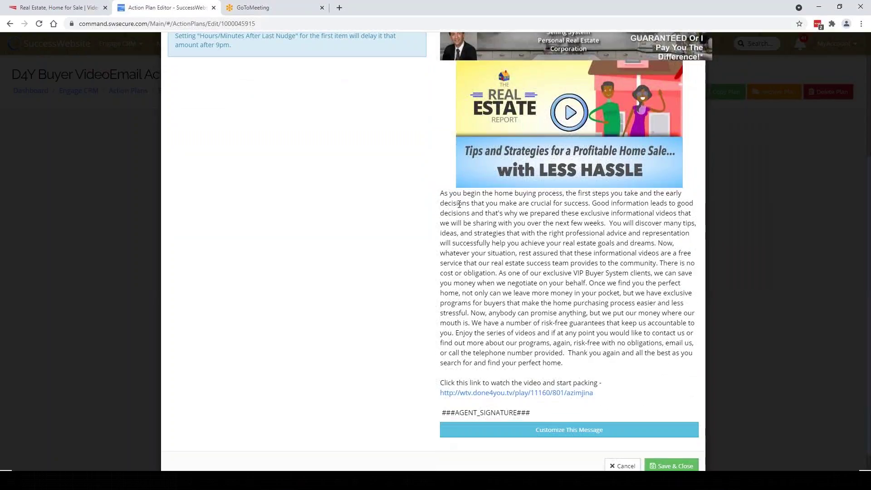
Check the rest of the D4Y Buyer VideoEmail 1 message preview and save the nudge to the action plan.
scroll(524, 355, down, 1)
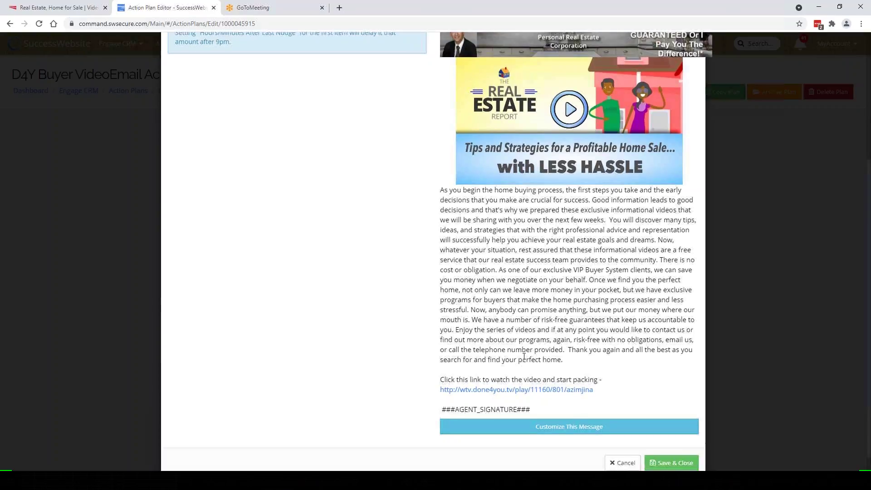
scroll(545, 363, up, 5)
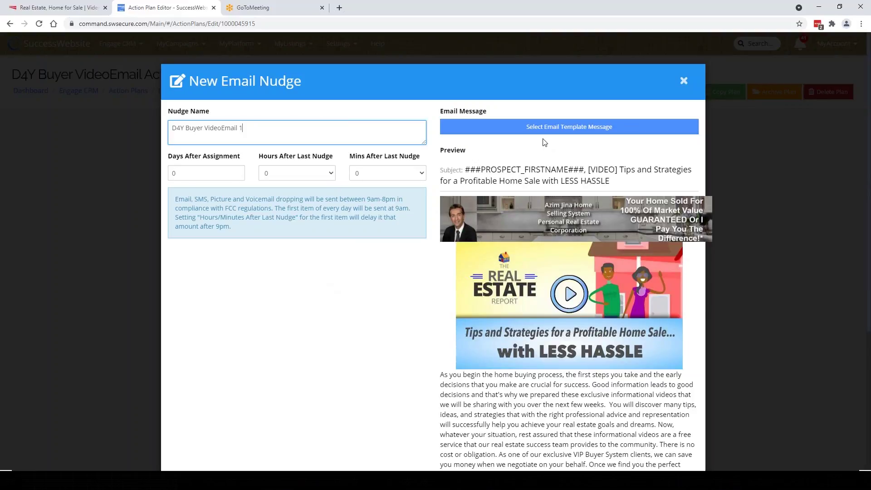
scroll(626, 132, down, 5)
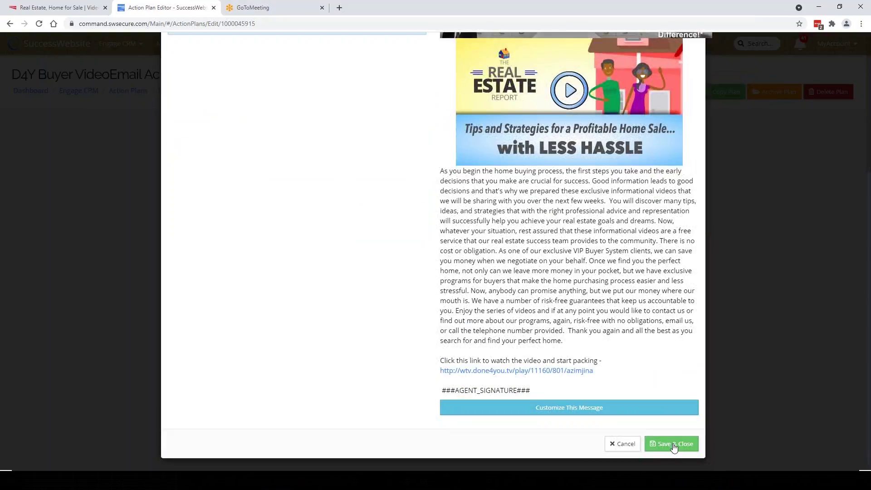
click(674, 447)
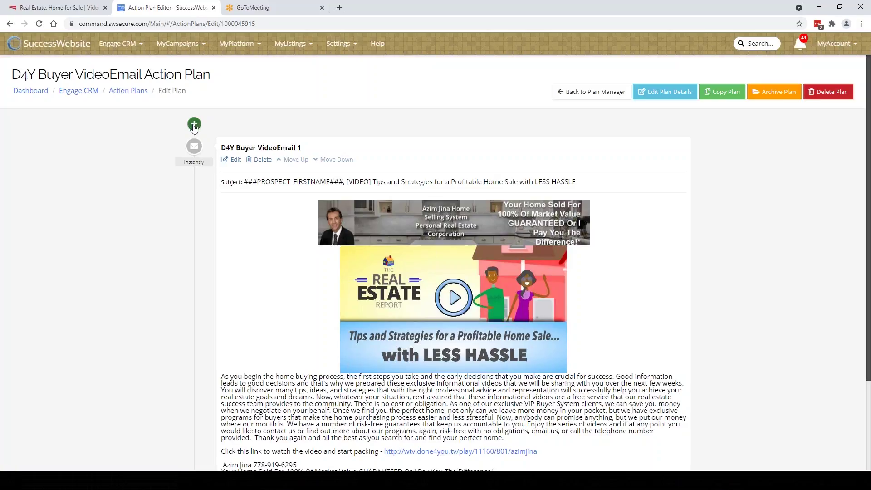
Add a Send Email action using the D4Y Buyer VideoEmail 2 template and set it to 7 days after assignment.
click(194, 124)
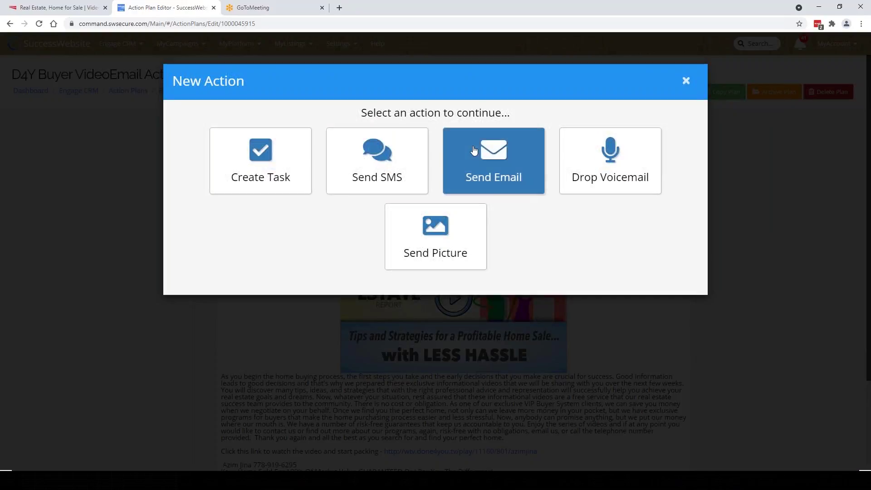
click(474, 150)
click(484, 129)
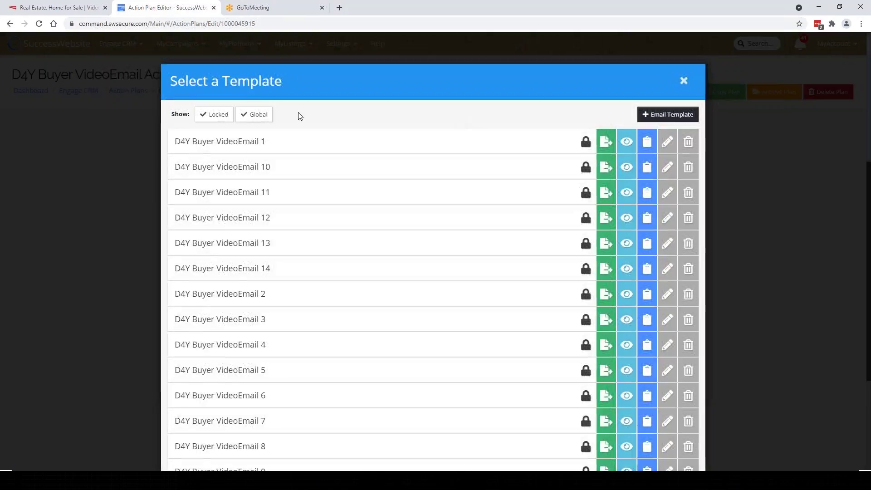
click(241, 296)
click(188, 175)
double_click(188, 174)
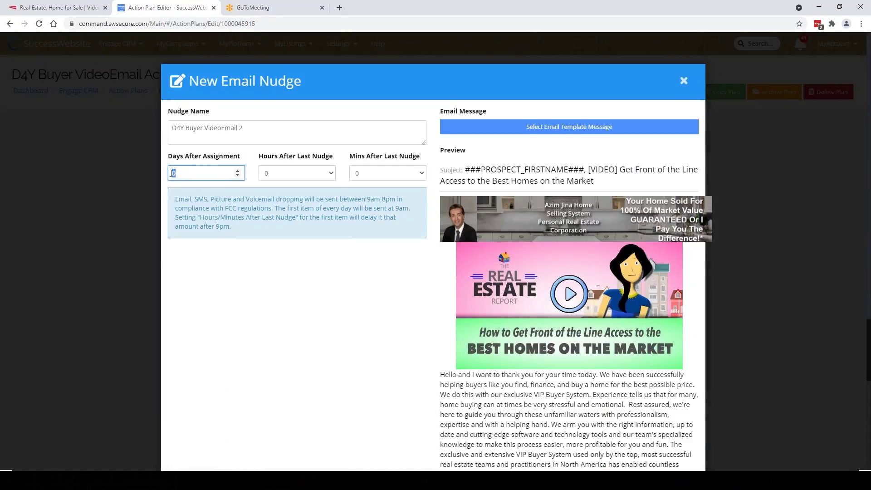
text(7)
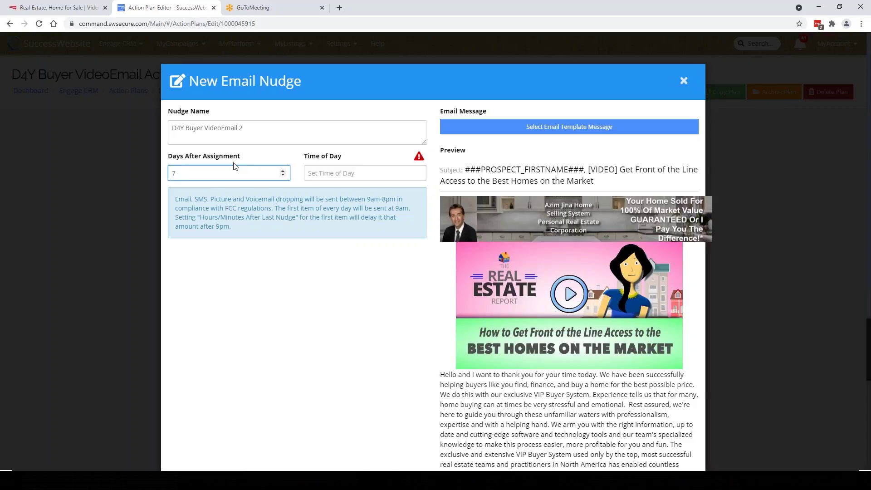
click(321, 176)
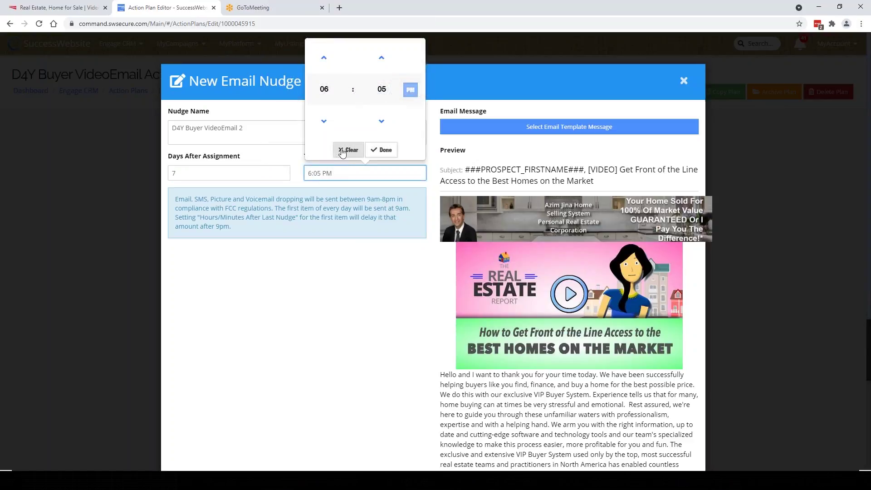
click(343, 151)
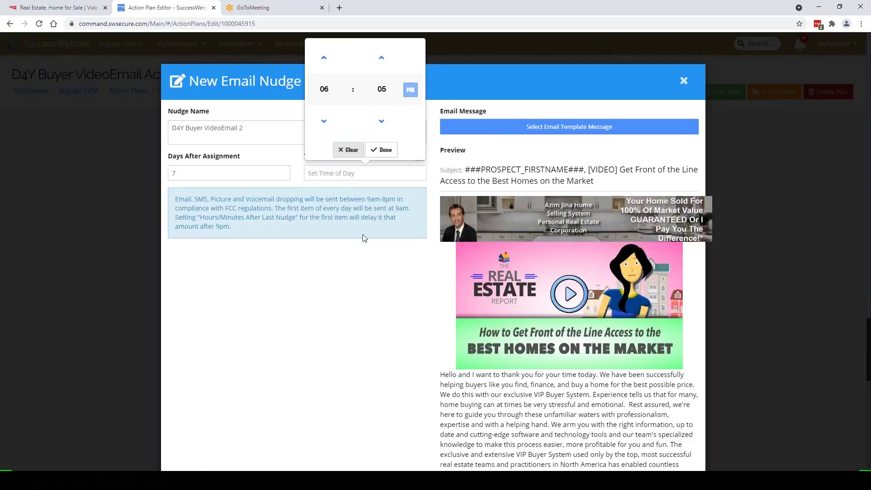
click(383, 150)
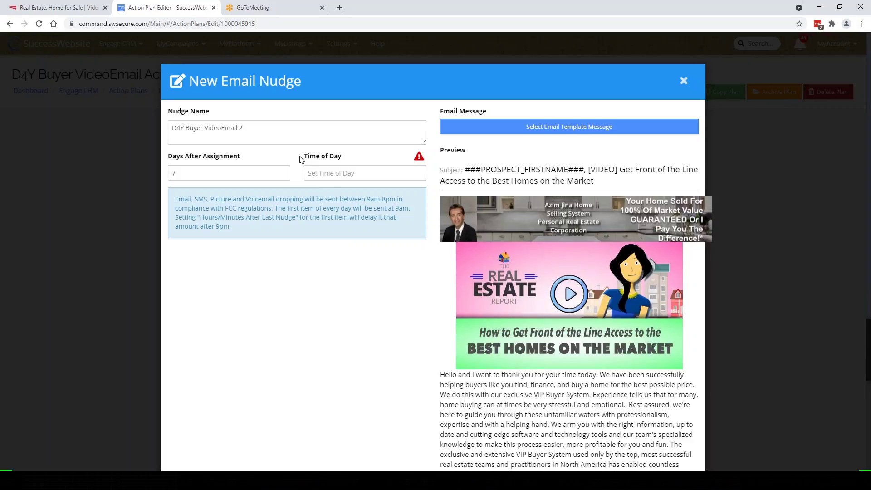
Set the D4Y Buyer VideoEmail 2 nudge's time of day to 5:00 PM and save the nudge.
click(326, 177)
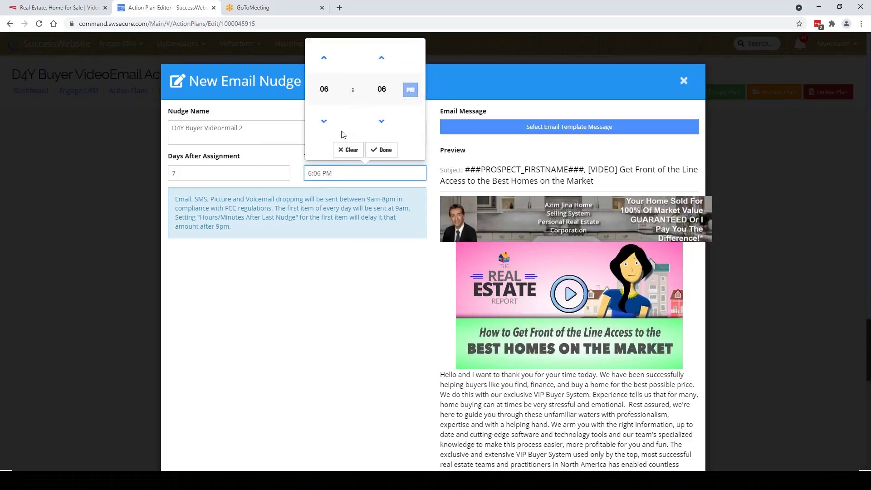
click(330, 92)
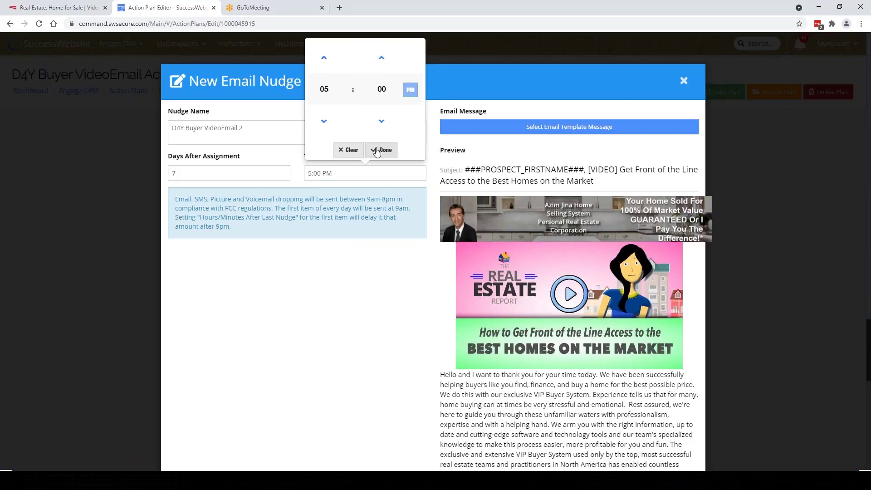
click(383, 151)
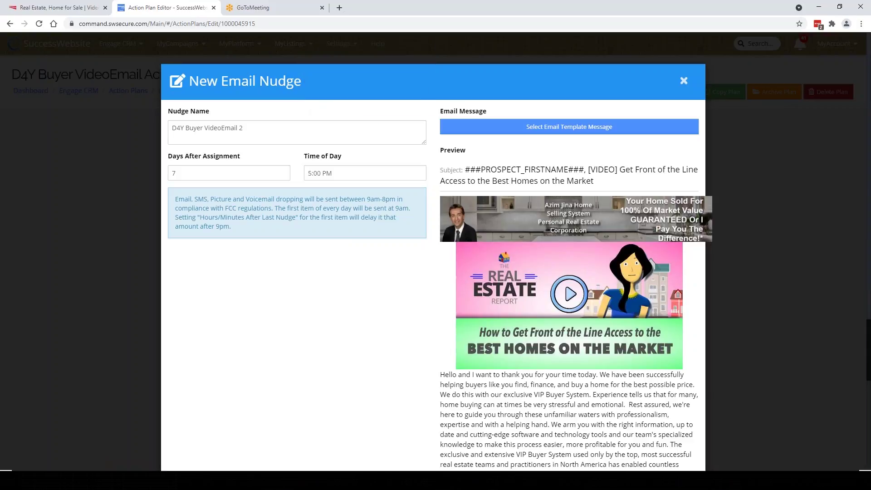
scroll(545, 318, down, 5)
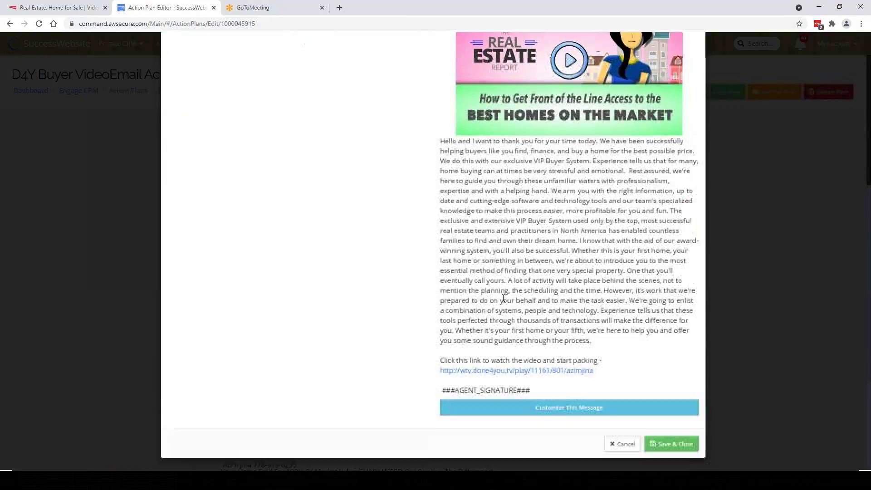
click(672, 445)
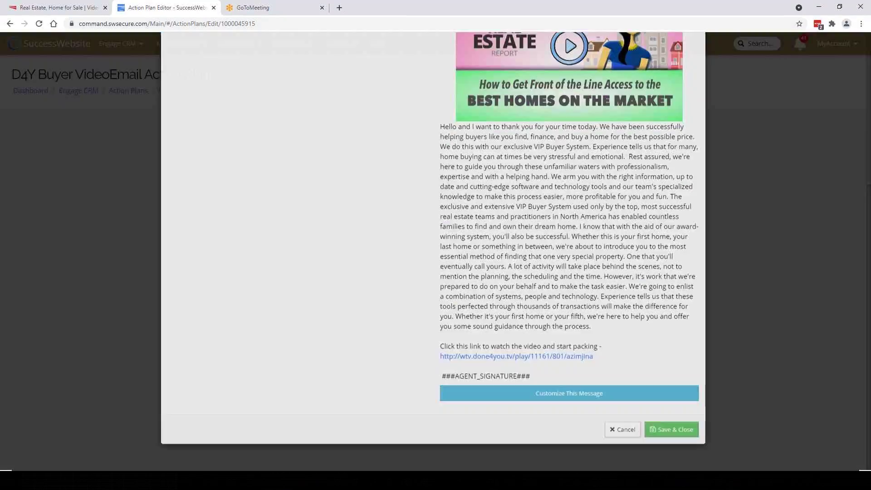
Add a Send Email action using the D4Y Buyer VideoEmail 3 template and set it to 14 days after assignment.
scroll(231, 274, down, 10)
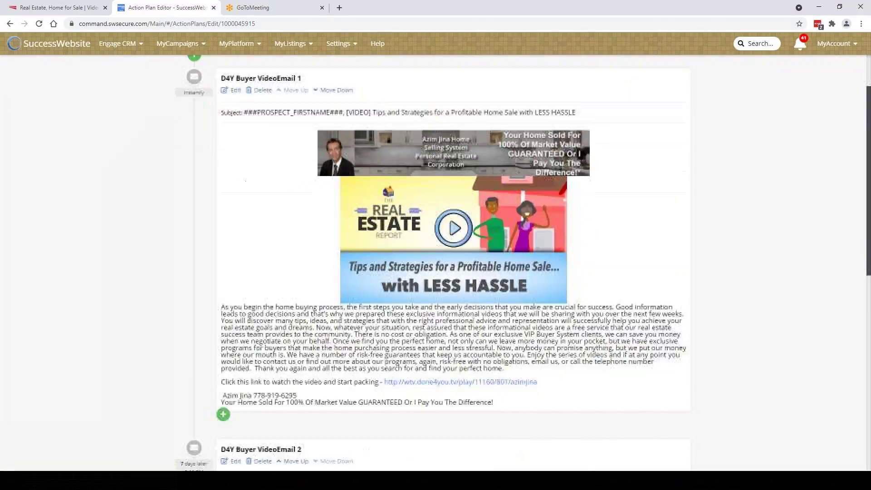
scroll(218, 264, down, 1)
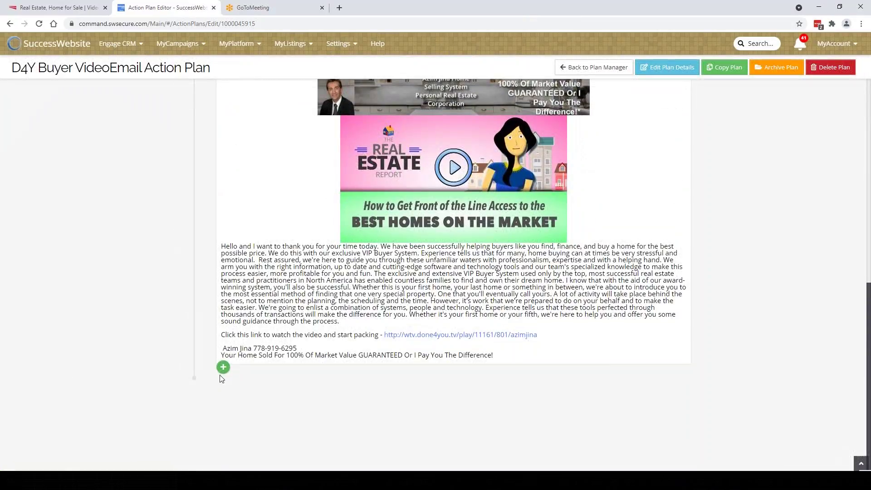
scroll(195, 284, up, 10)
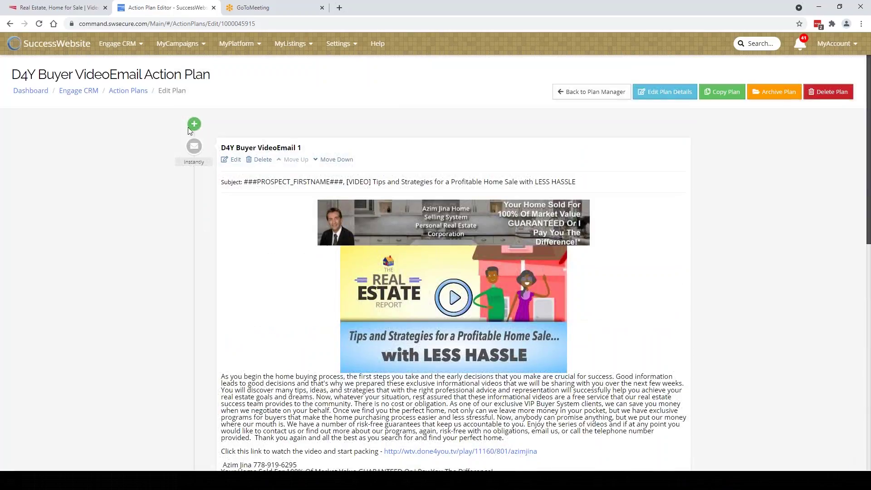
click(195, 124)
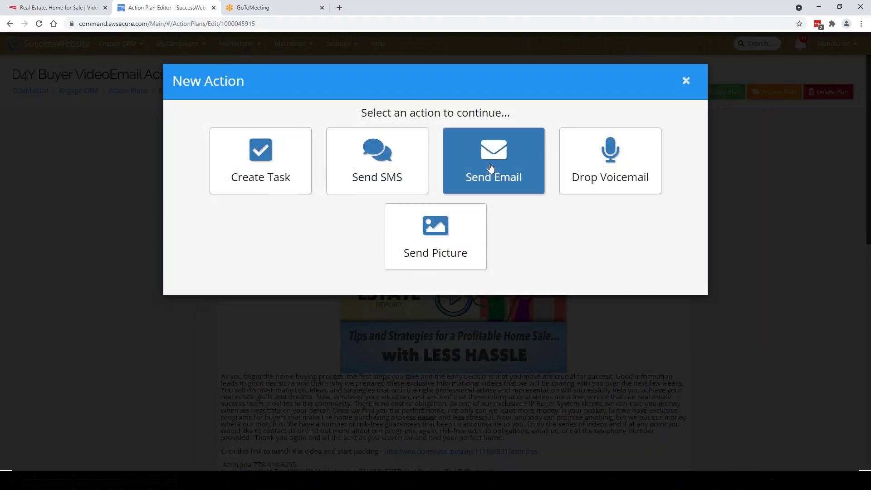
click(493, 170)
click(488, 131)
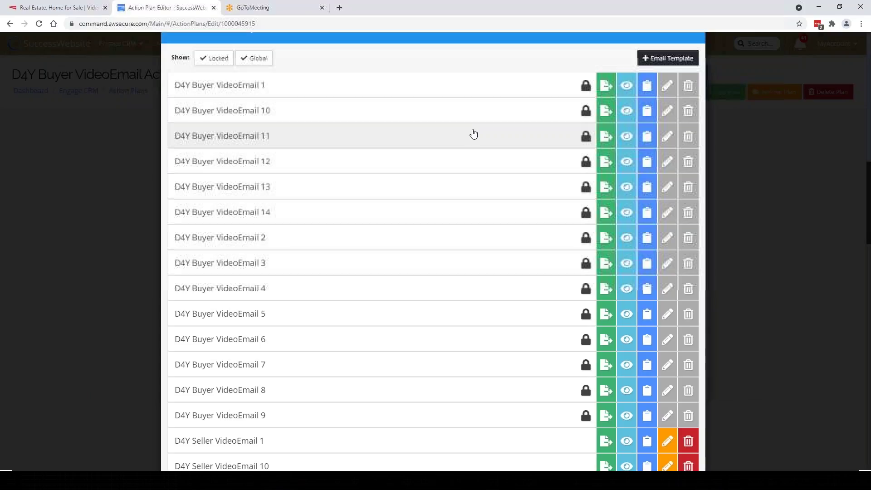
scroll(473, 133, up, 2)
click(279, 323)
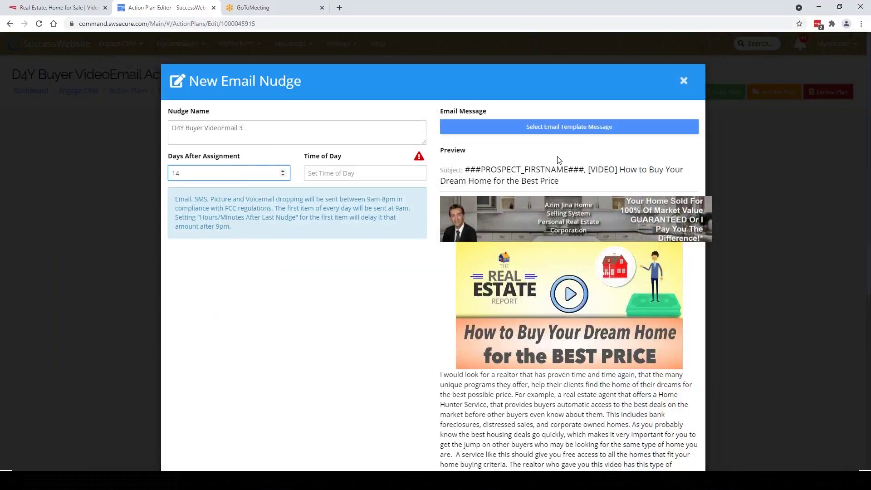
Set the D4Y Buyer VideoEmail 3 nudge's time of day to 5:00 PM and save the nudge.
click(328, 176)
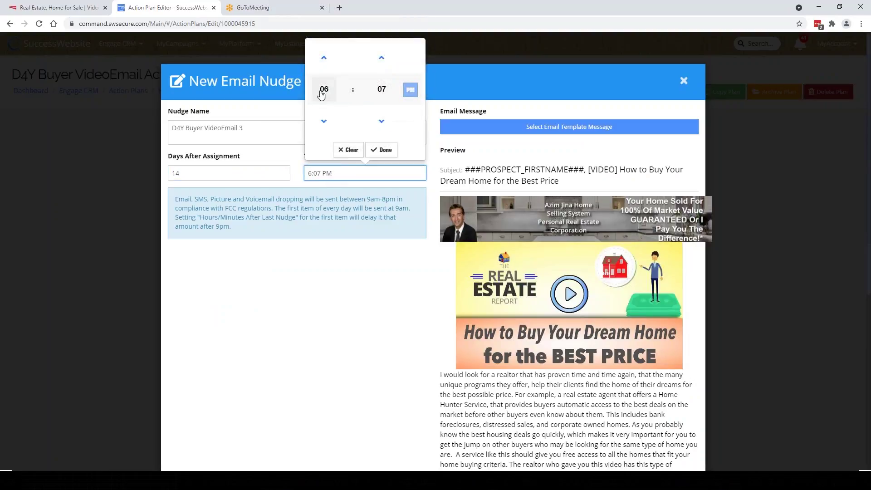
click(324, 90)
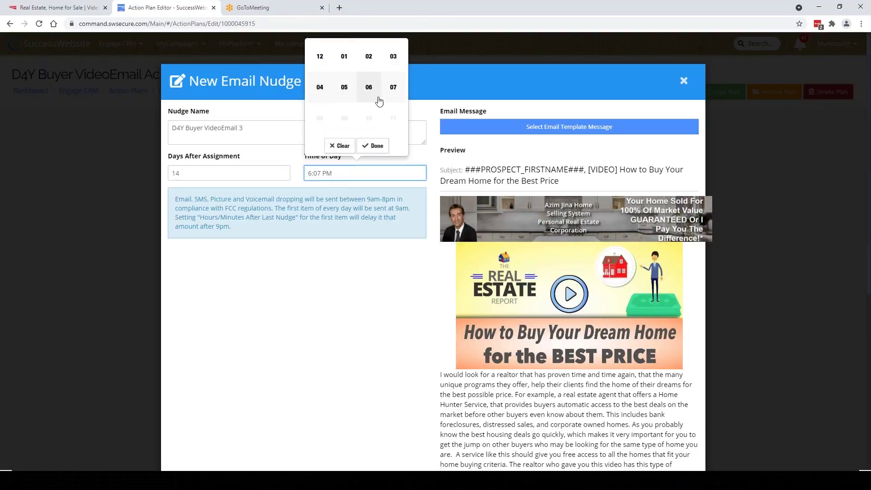
click(344, 89)
click(380, 90)
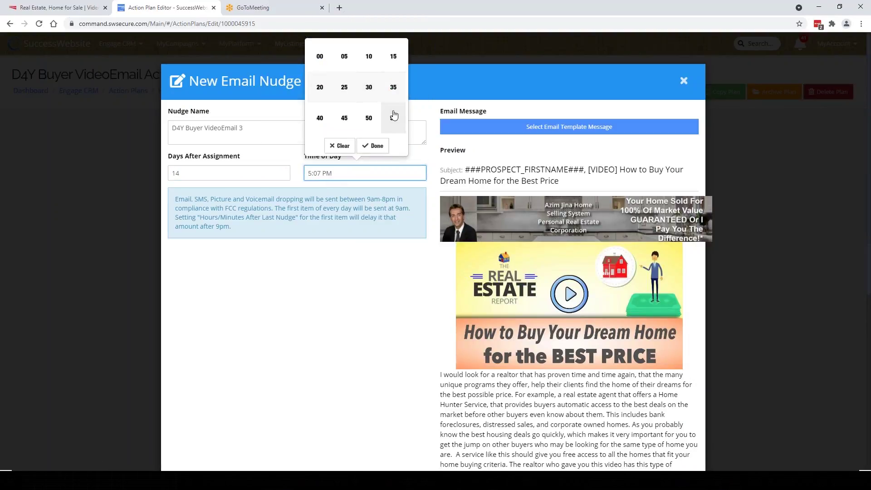
click(311, 64)
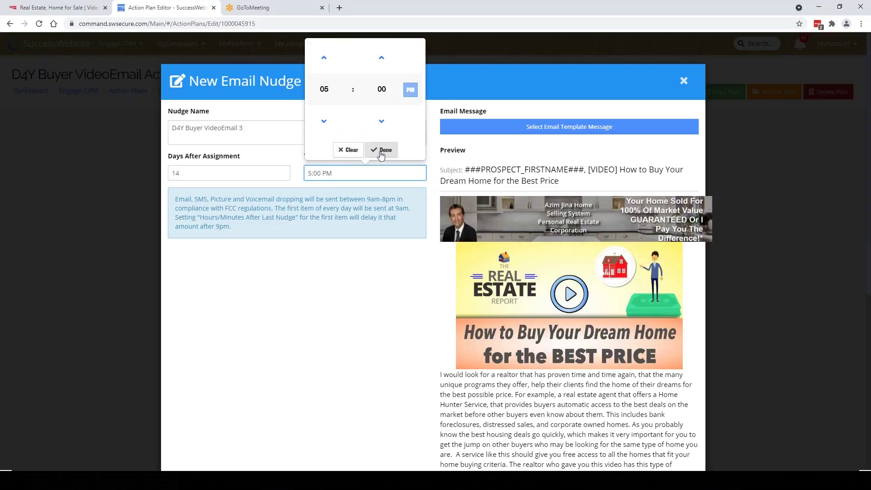
click(381, 151)
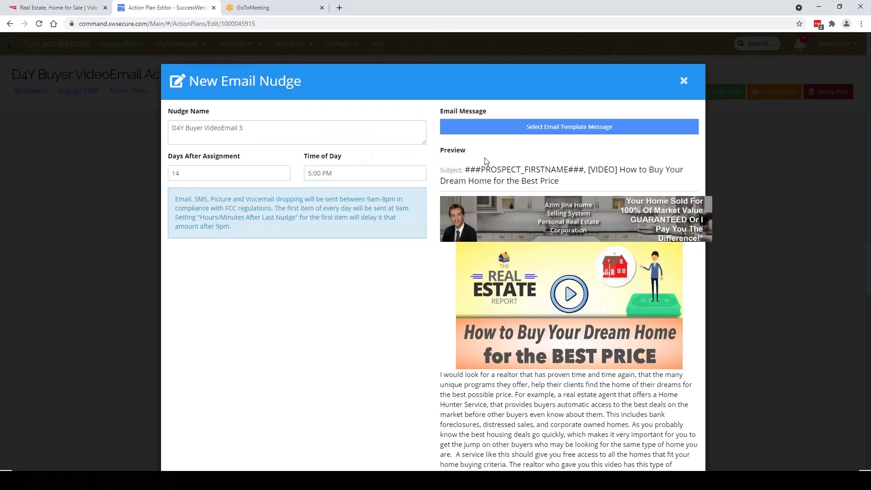
scroll(589, 194, down, 6)
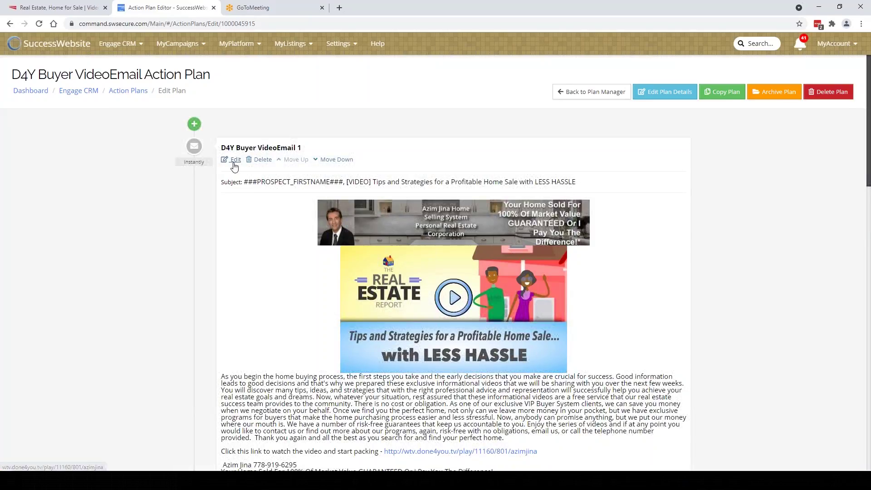
Review the order and timing of the email nudges in the plan, and return to the list of action plans.
scroll(235, 167, down, 15)
scroll(261, 220, down, 6)
scroll(261, 220, up, 12)
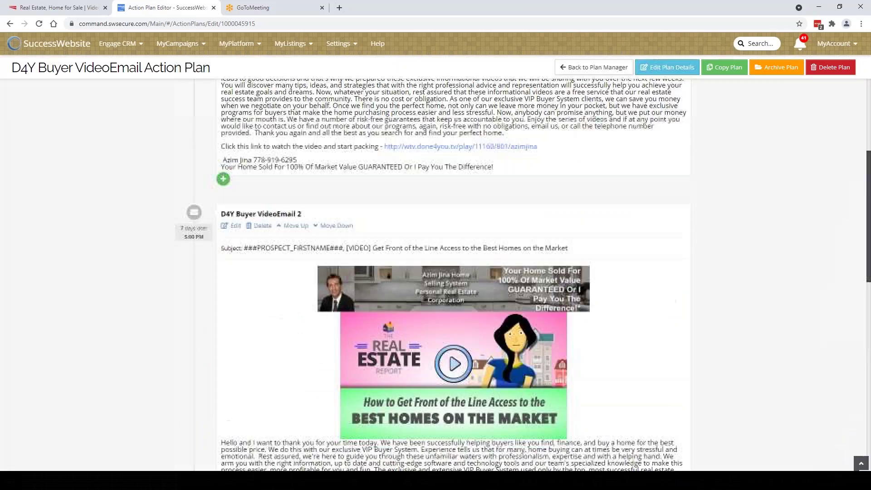
scroll(261, 221, up, 8)
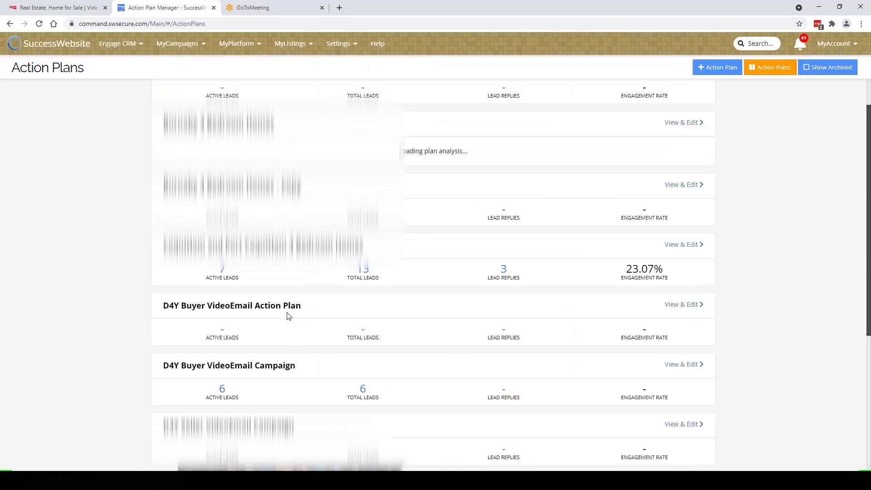
Open the D4Y Buyer VideoEmail Campaign action plan and review the content, order and send timing of its emails through D4Y Buyer VideoEmail 14.
scroll(274, 310, down, 1)
click(684, 319)
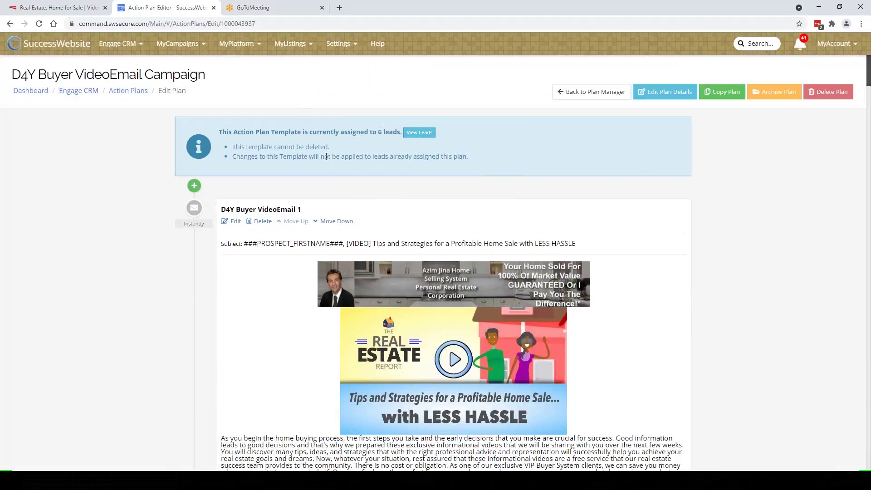
scroll(322, 156, down, 15)
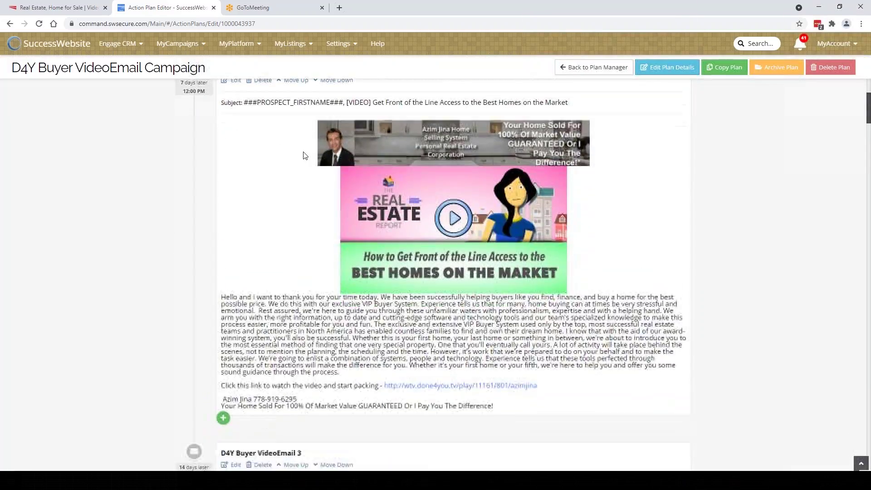
scroll(303, 155, down, 5)
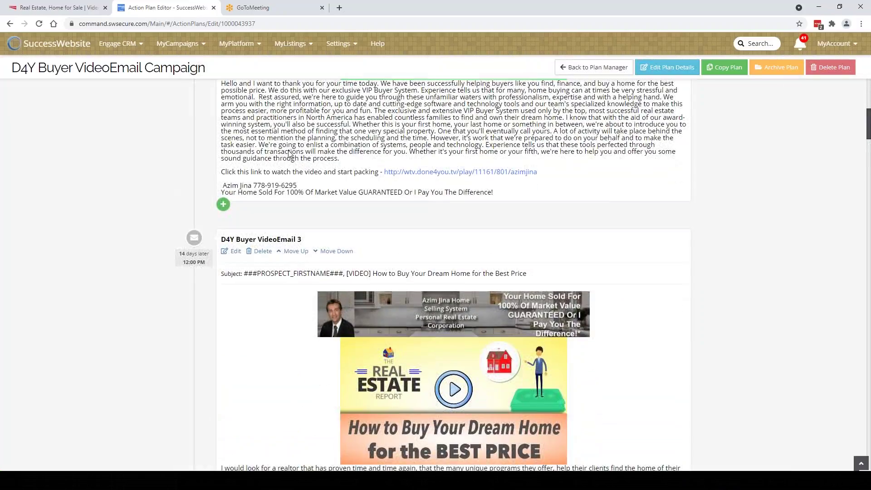
scroll(454, 272, down, 5)
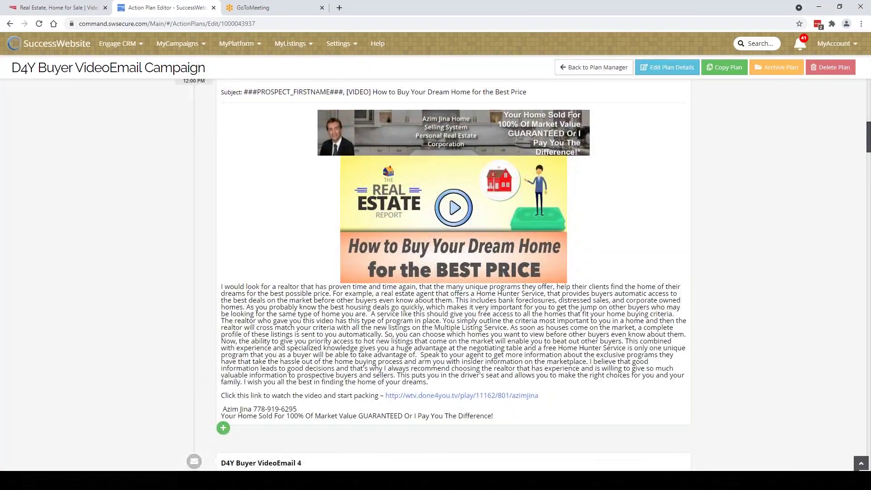
scroll(454, 273, down, 5)
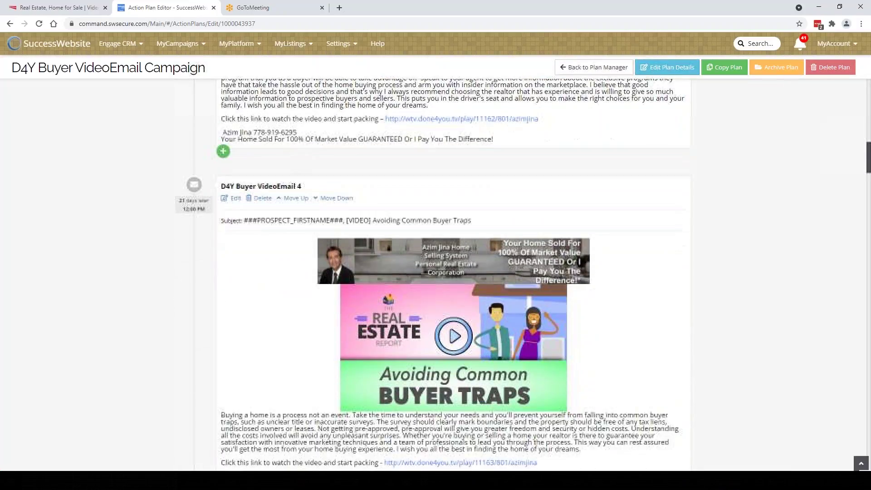
scroll(454, 272, down, 7)
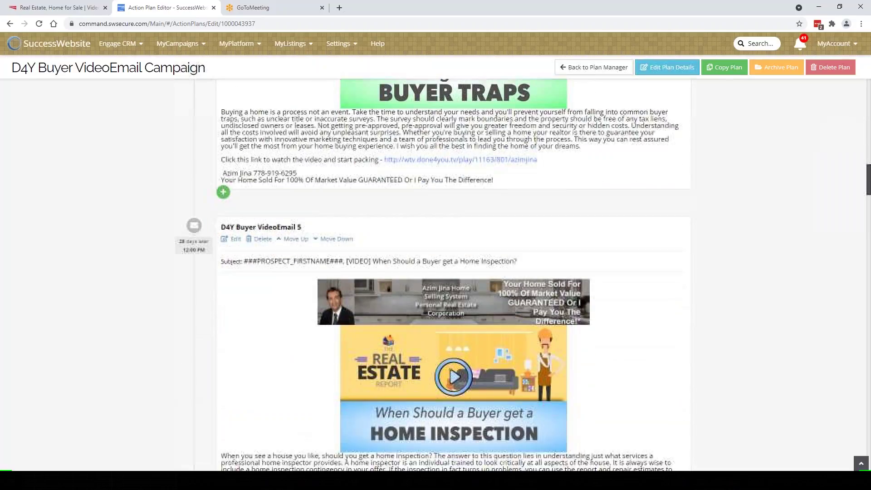
scroll(454, 272, down, 4)
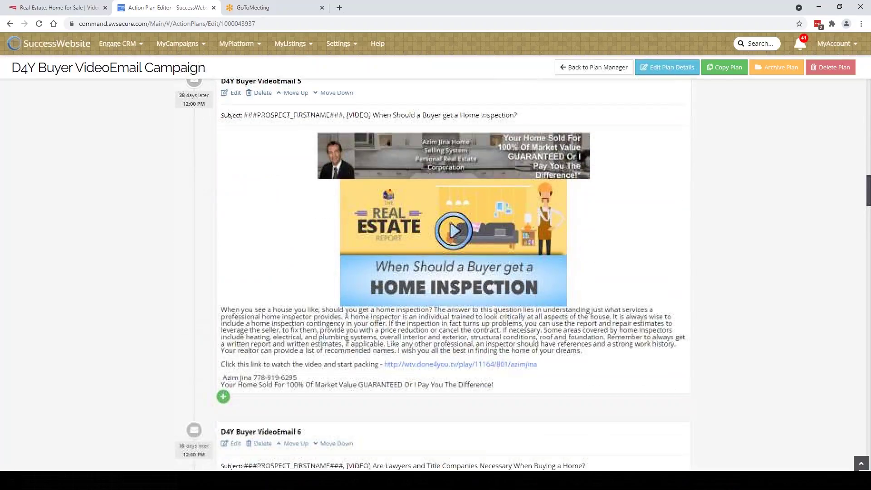
scroll(454, 272, down, 5)
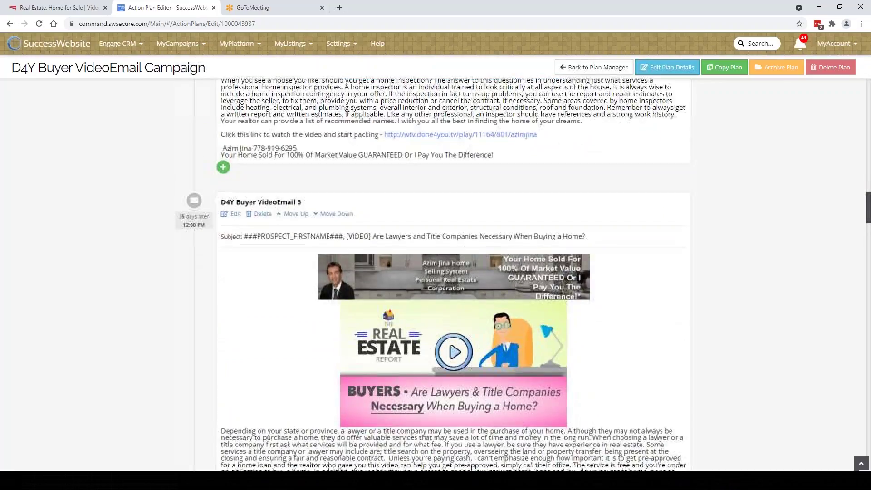
scroll(288, 156, down, 4)
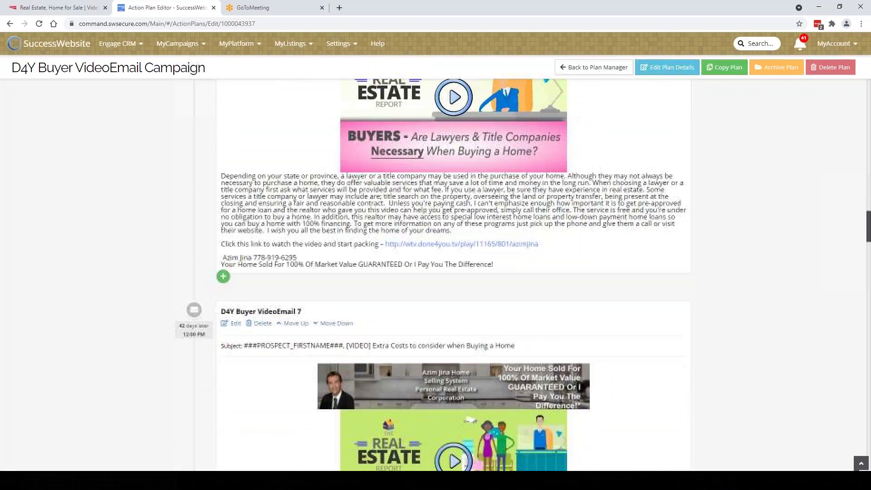
scroll(288, 156, down, 6)
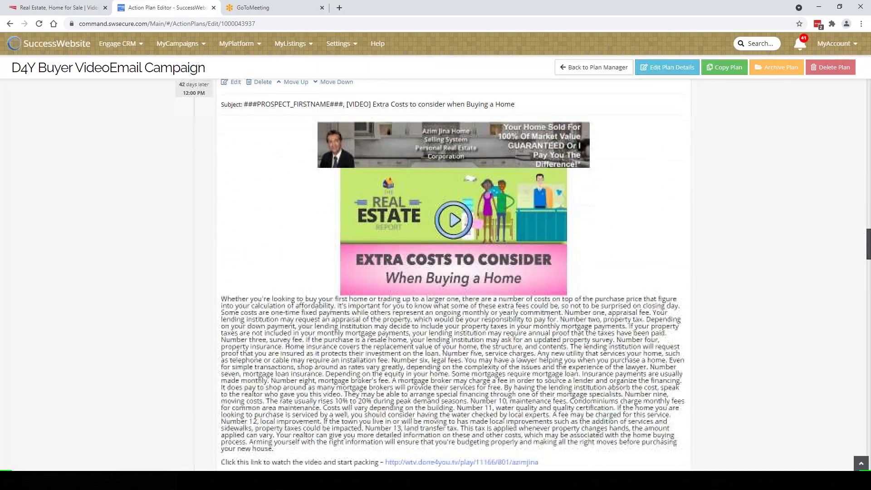
scroll(287, 154, down, 5)
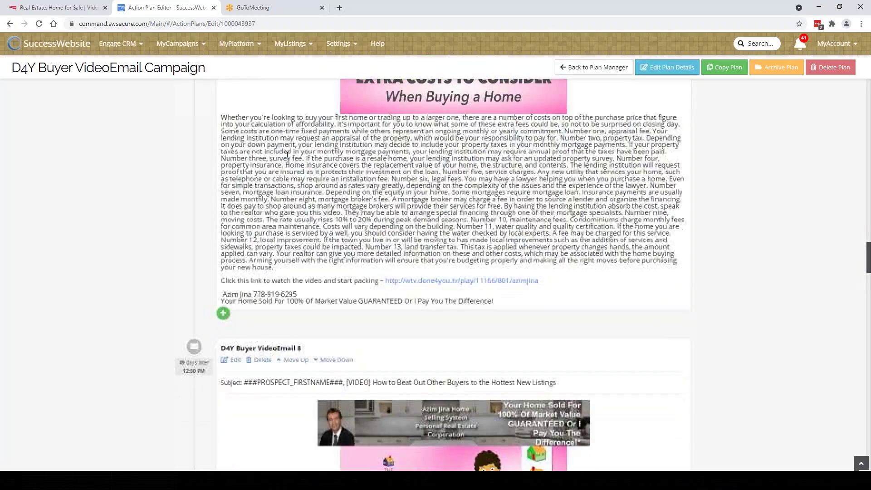
scroll(287, 155, down, 3)
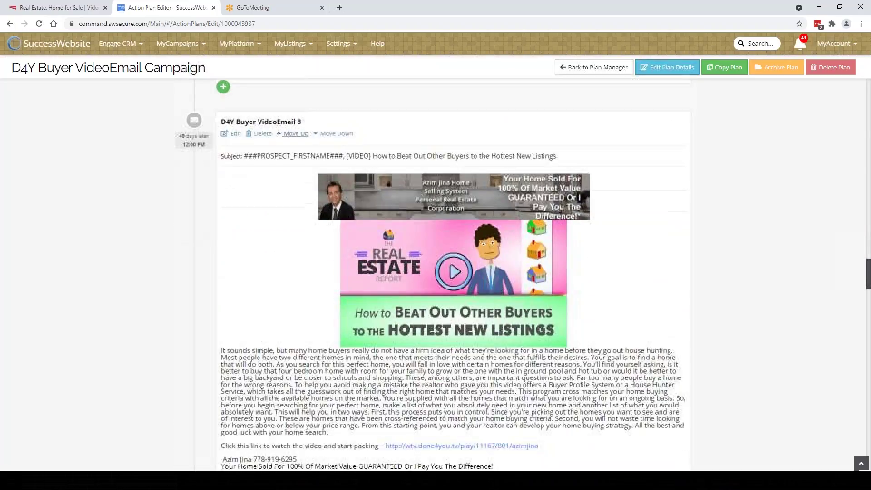
scroll(289, 173, down, 3)
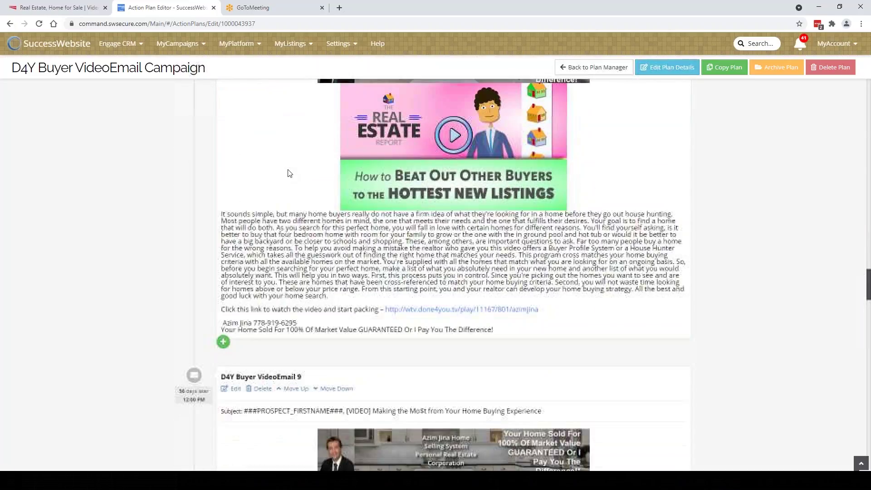
scroll(289, 173, down, 5)
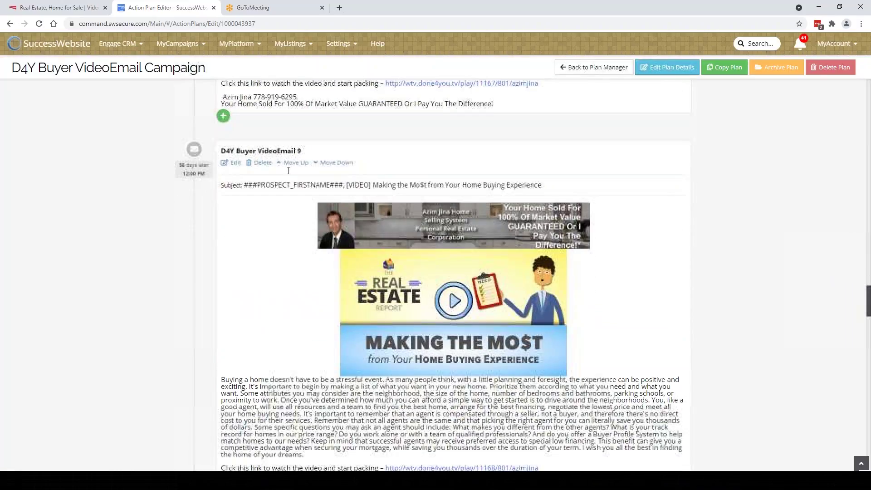
scroll(289, 170, down, 7)
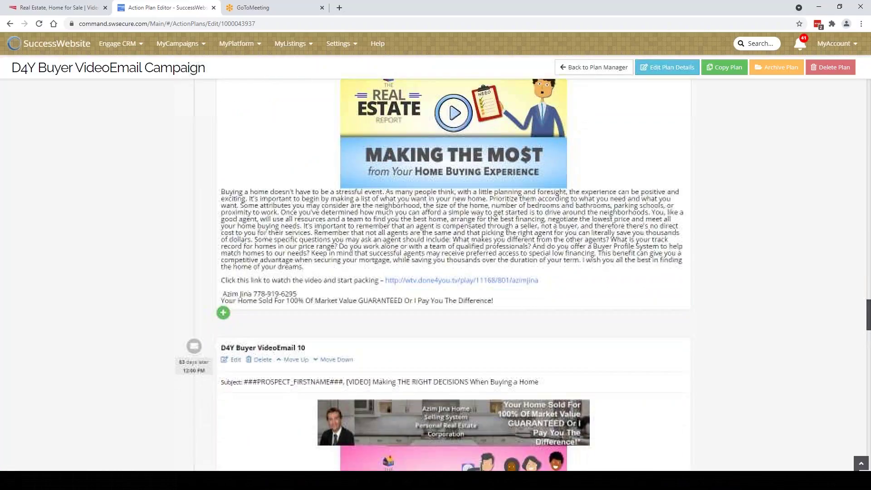
scroll(453, 275, down, 4)
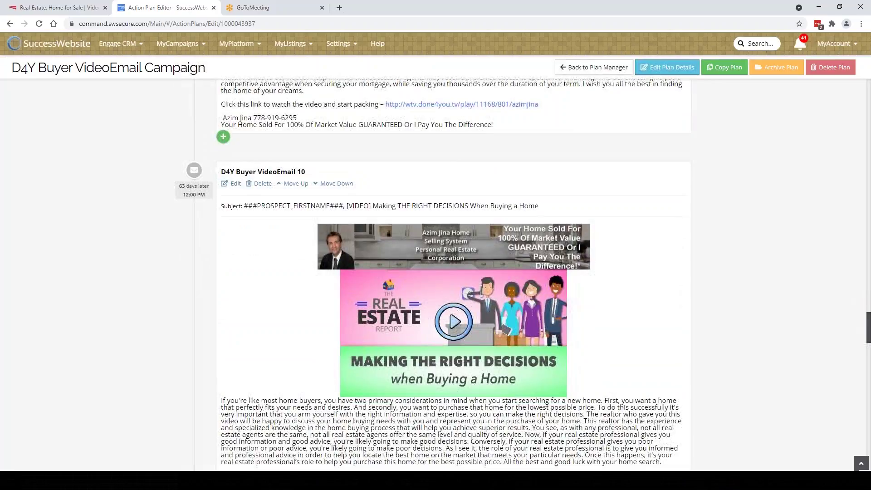
scroll(289, 173, down, 5)
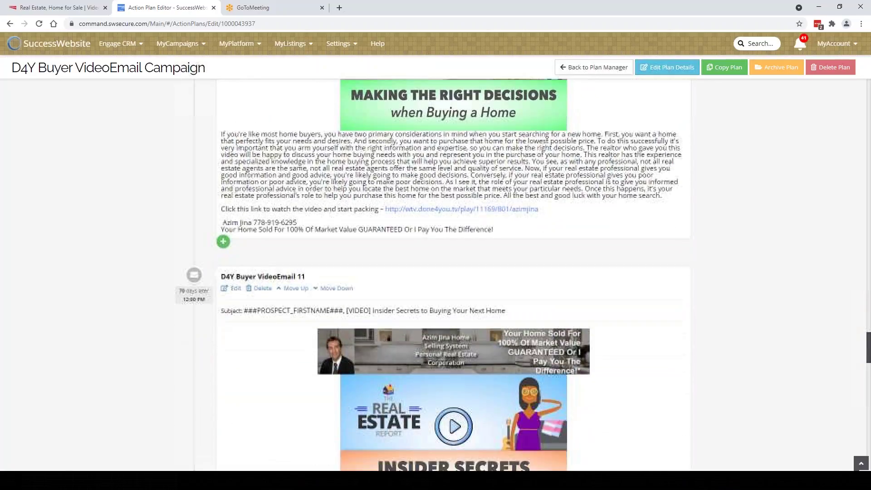
scroll(288, 172, down, 6)
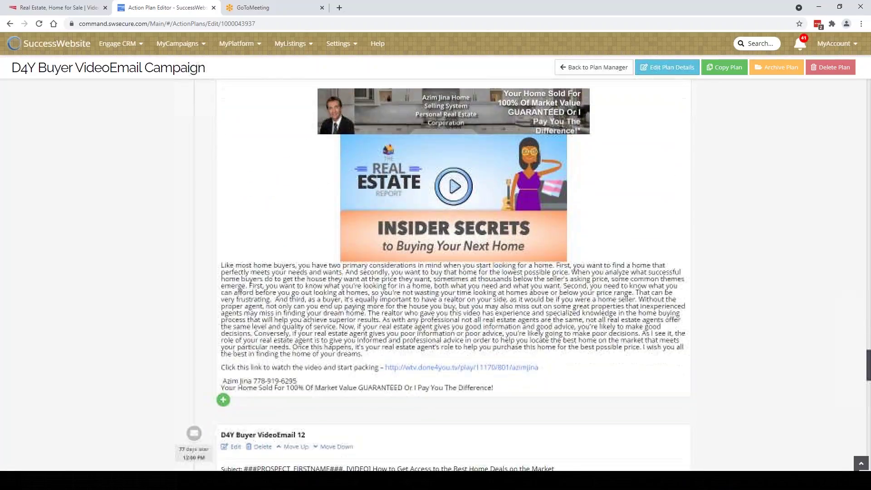
scroll(435, 272, down, 4)
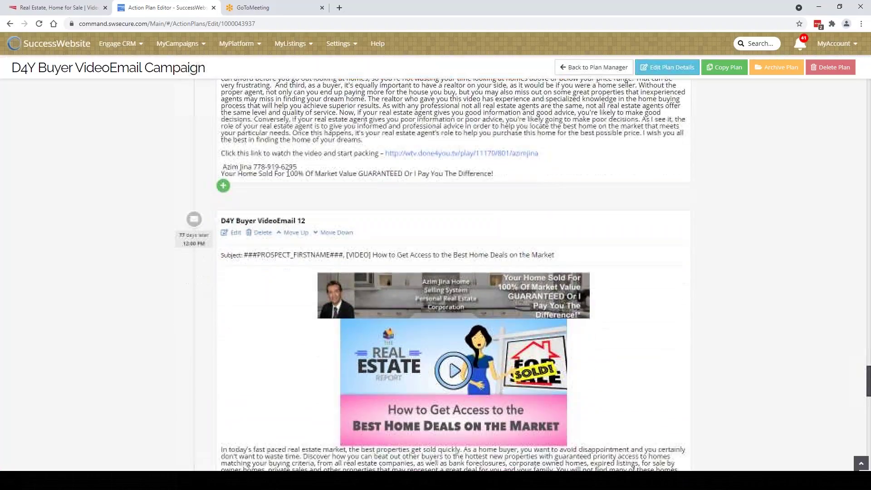
scroll(287, 173, down, 5)
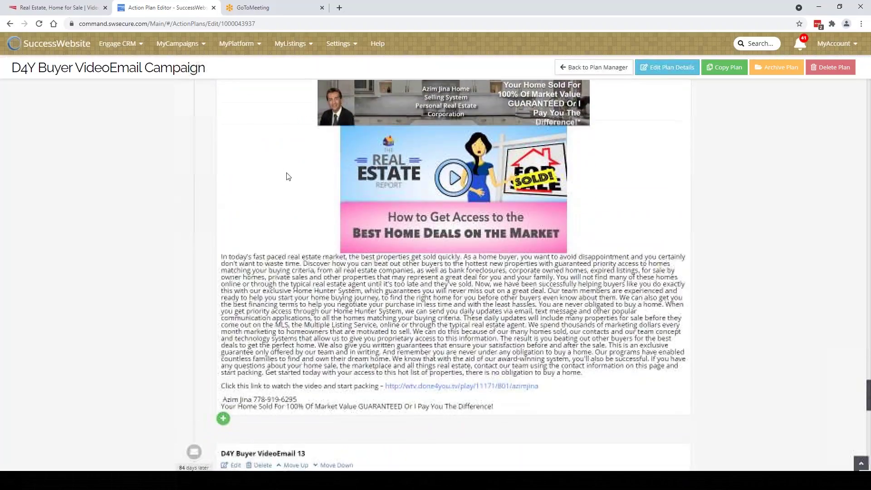
scroll(287, 173, down, 3)
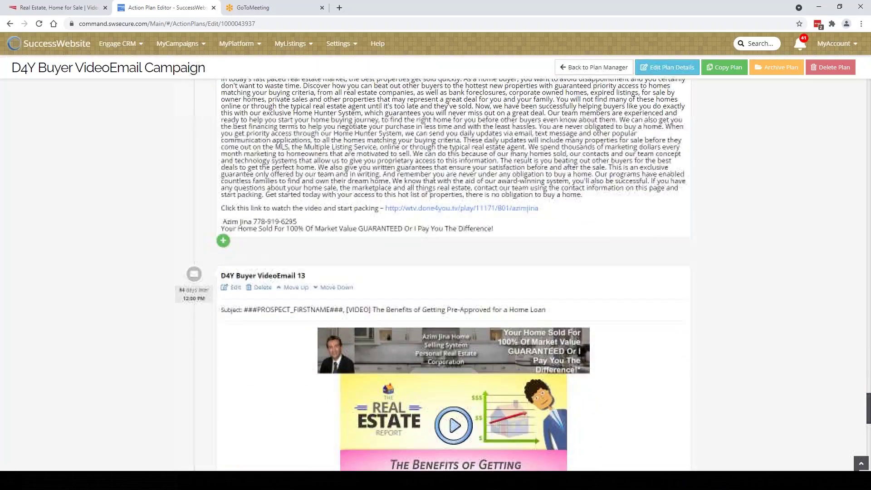
scroll(436, 272, down, 4)
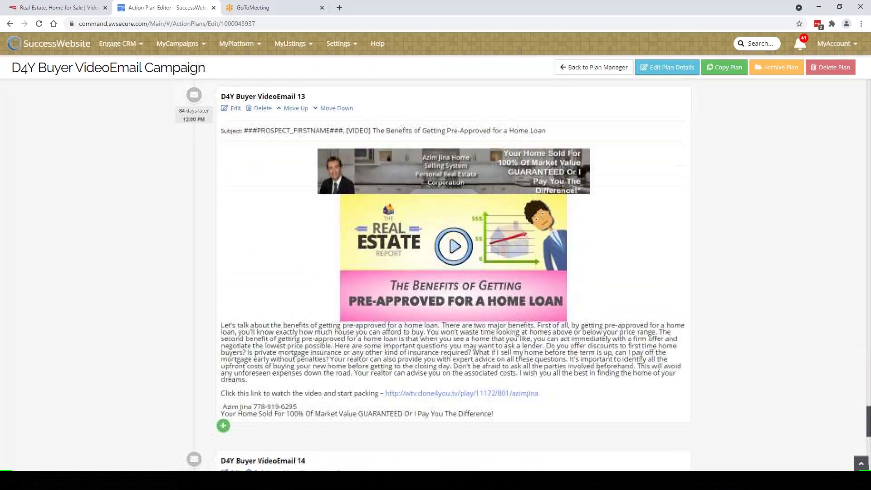
scroll(436, 272, down, 4)
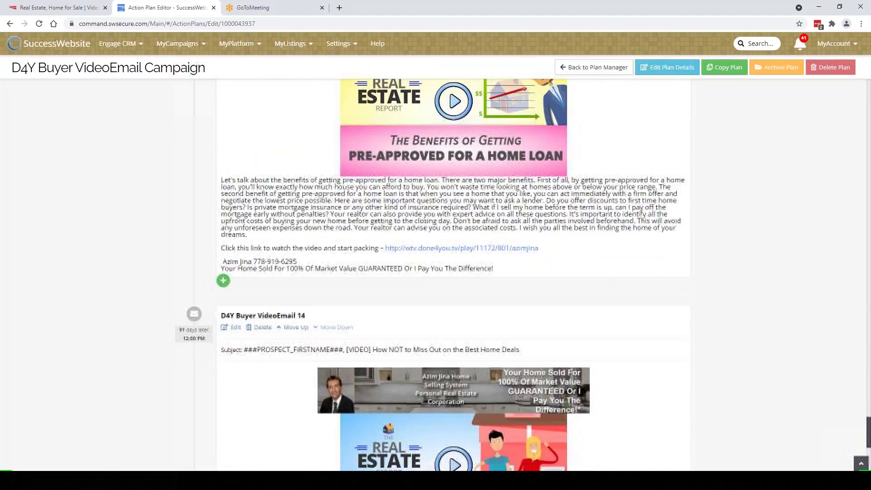
scroll(274, 194, down, 2)
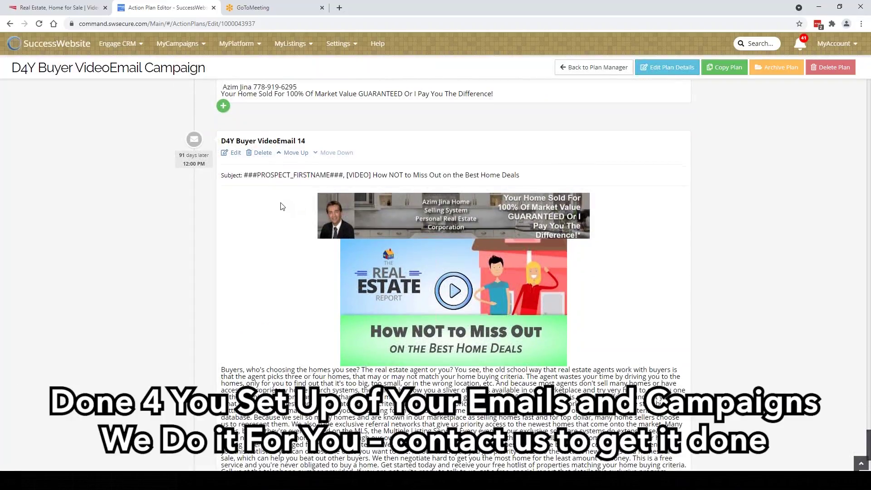
scroll(249, 181, down, 1)
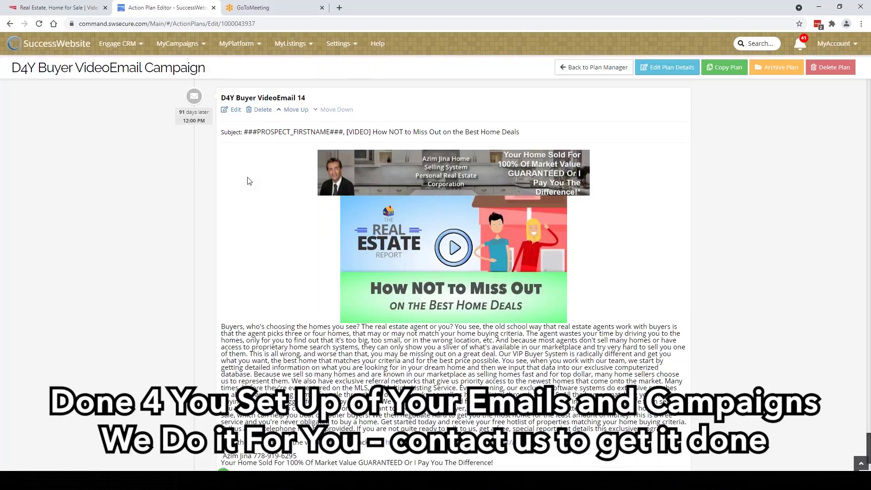
Return to the list of action plans, open the D4Y Seller VideoEmail Campaign, and review its email sequence and send timing.
click(117, 43)
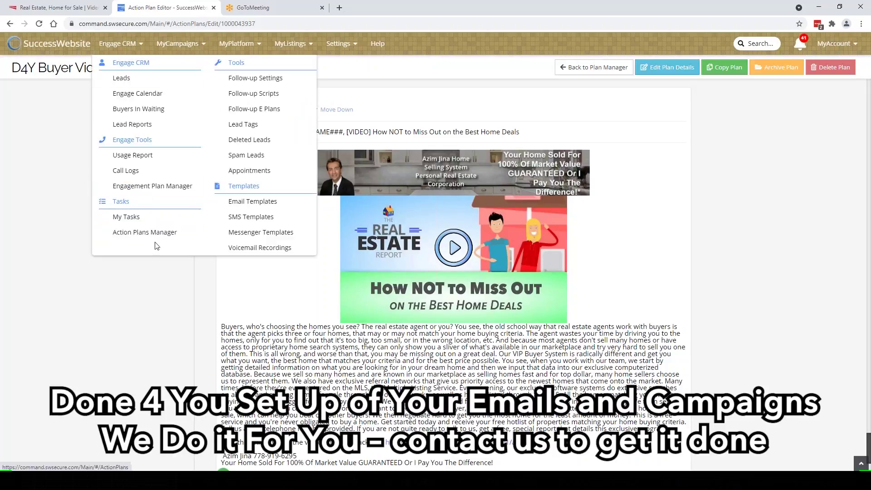
click(149, 229)
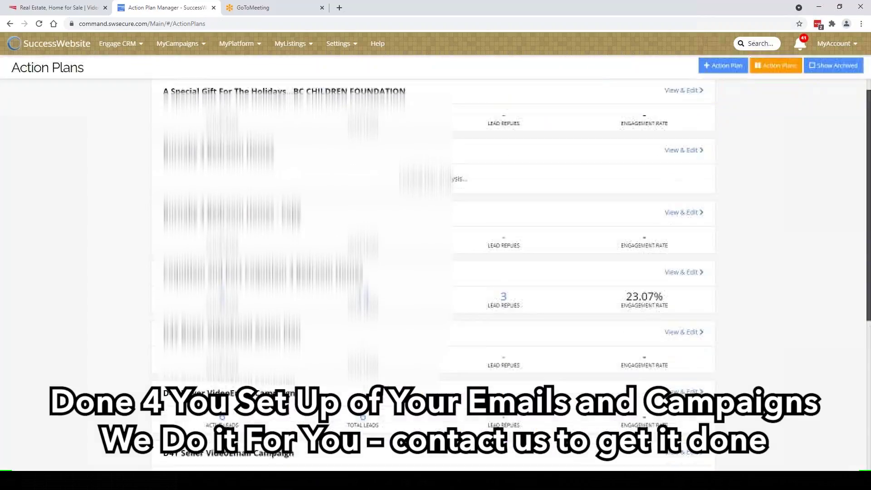
click(330, 209)
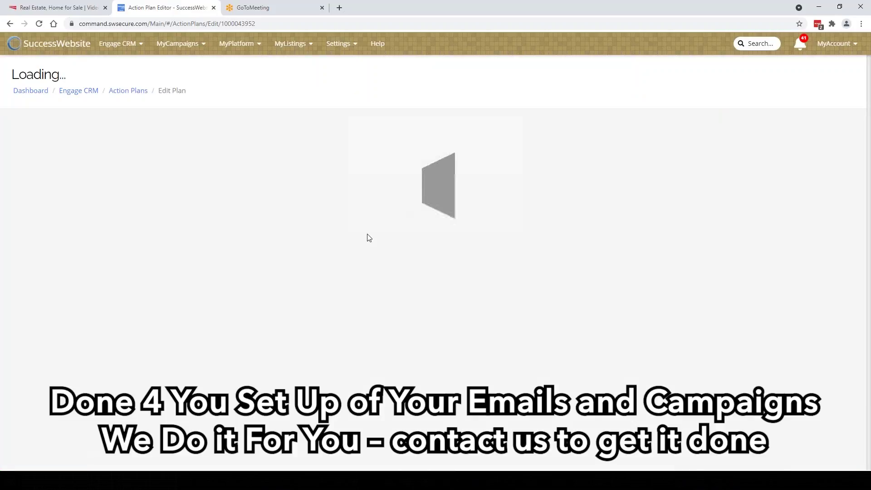
scroll(389, 211, down, 1)
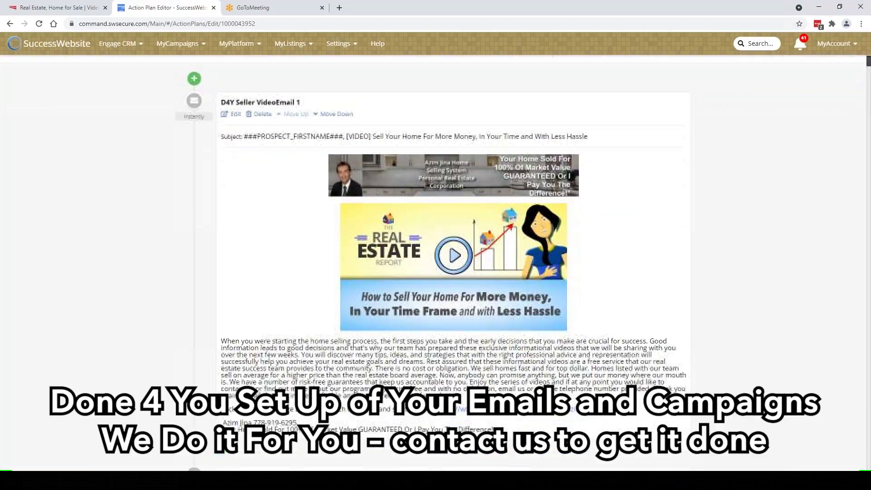
scroll(287, 196, down, 4)
scroll(286, 195, down, 5)
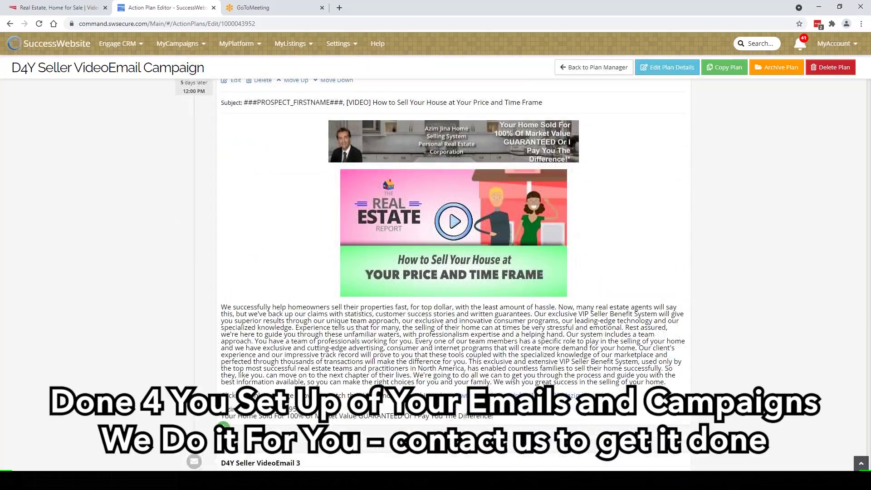
scroll(870, 128, down, 4)
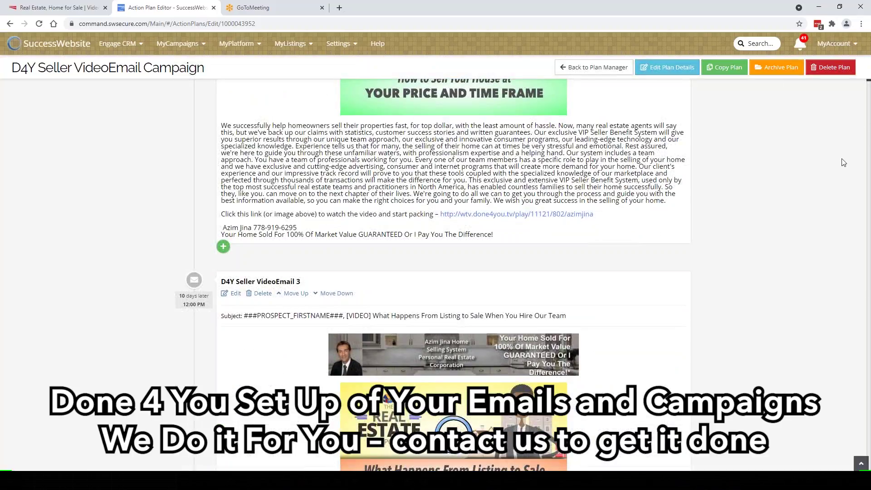
scroll(763, 224, down, 7)
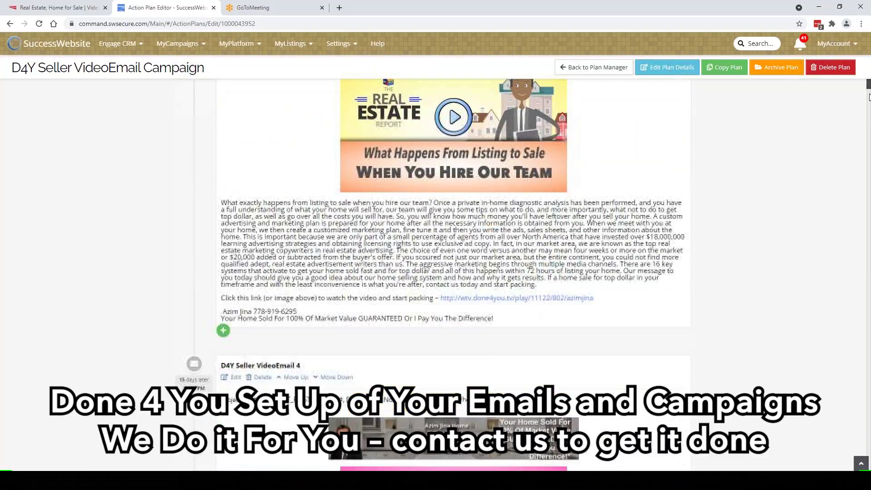
drag(868, 90, 868, 275)
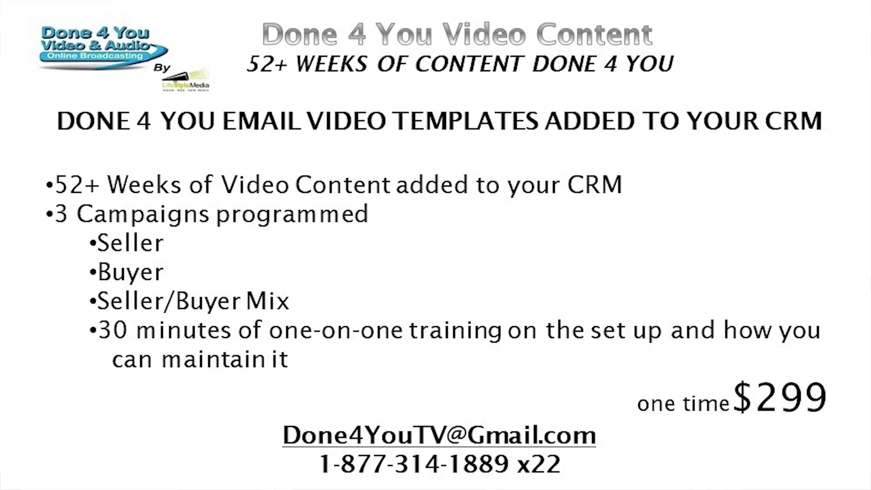